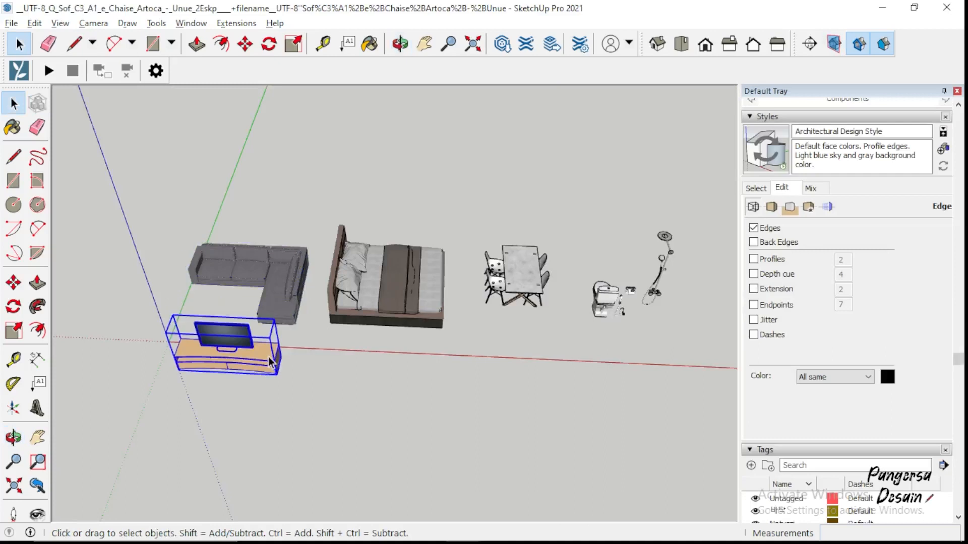
- Switch to the house model and paste the copied TV cabinet onto the living room floor opposite the corner sofa
key("alt+Tab")
middle_click_drag(268, 358, 264, 353)
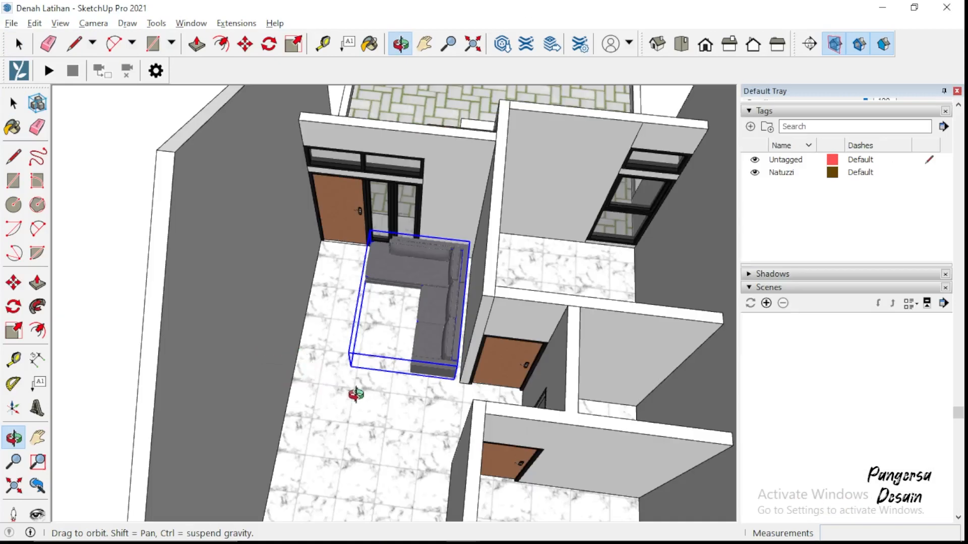
key("ctrl+v")
left_click(294, 365)
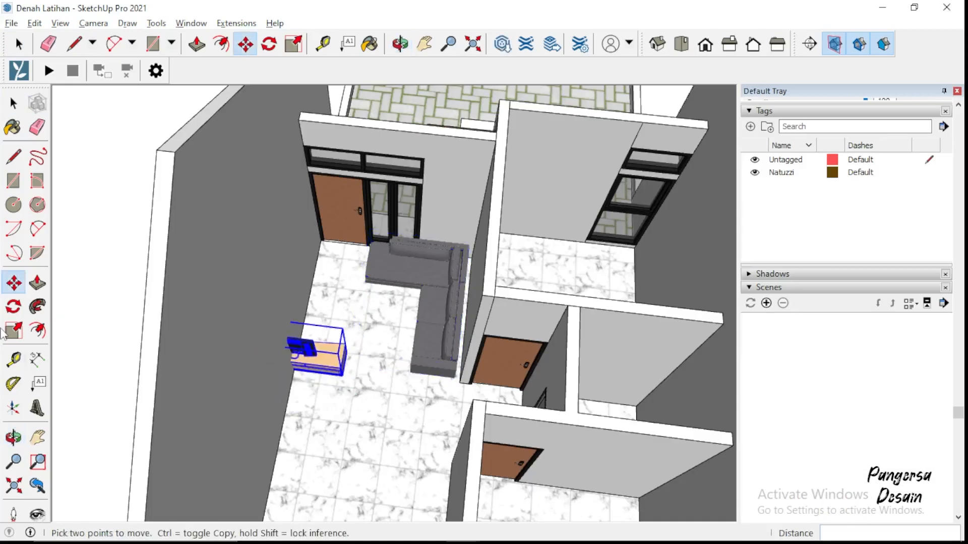
- Rotate the TV cabinet on the floor plane so it runs parallel to the long side wall and faces the sofa
left_click(25, 312)
left_click(297, 400)
left_click(348, 405)
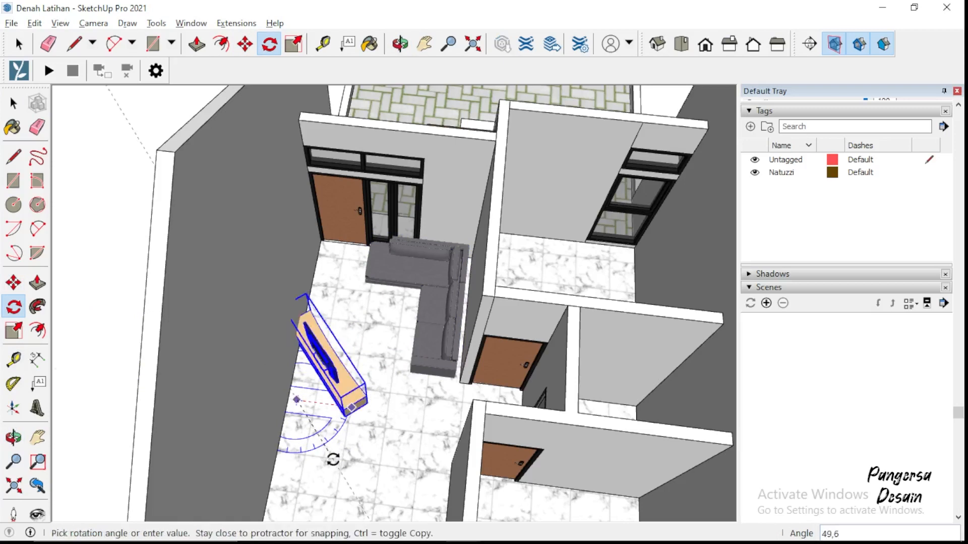
key("Return")
- Move the TV cabinet against the long side wall opposite the sofa and clear the selection
scroll(333, 460, "down", 3)
left_click(13, 439)
left_click_drag(486, 382, 283, 376)
scroll(277, 240, "up", 5)
key("m")
left_click(285, 341)
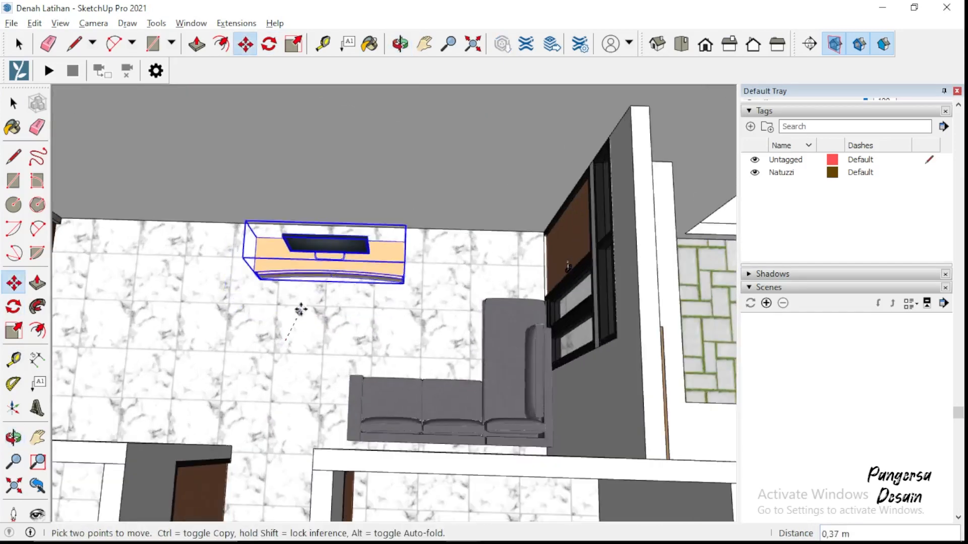
left_click(365, 295)
key("shift+z")
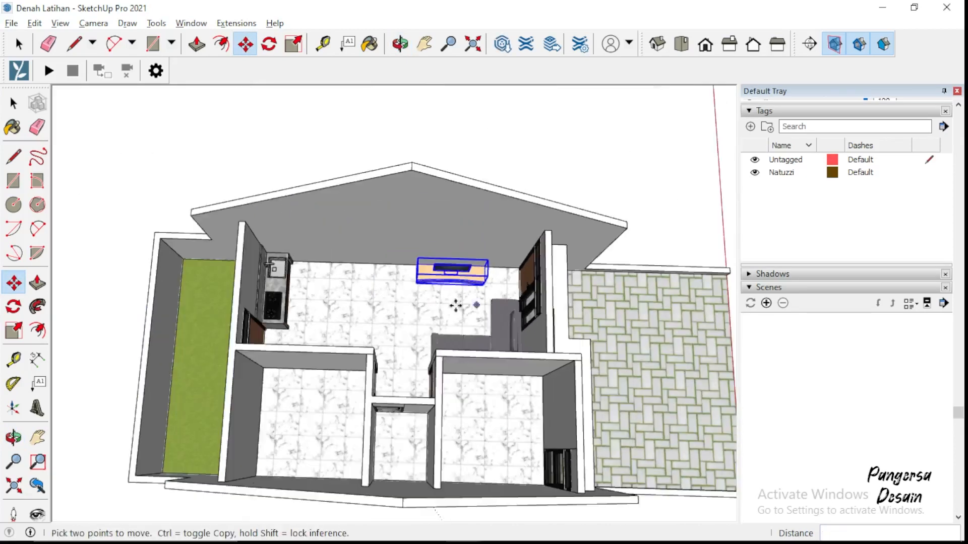
left_click(13, 104)
left_click(265, 108)
- Copy the dining table set from the furniture file and paste it in the open area between the kitchen counter and the TV cabinet
scroll(634, 226, "up", 3)
scroll(361, 328, "up", 3)
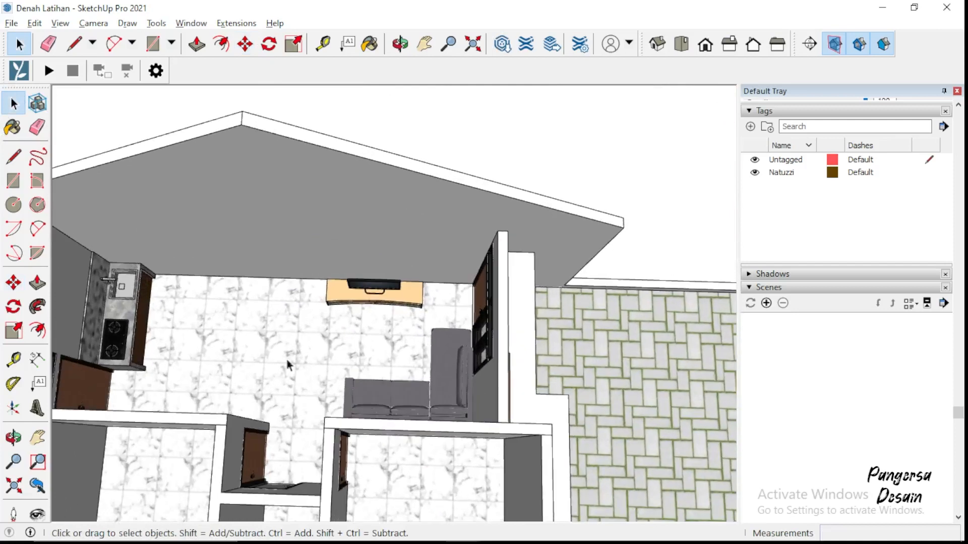
left_click(14, 438)
left_click_drag(403, 343, 315, 212)
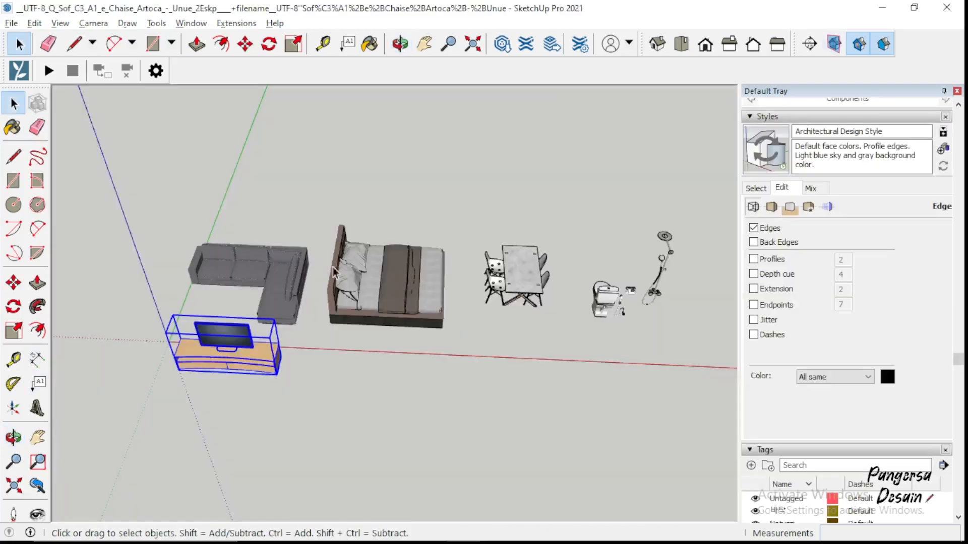
left_click(522, 292)
key("alt+Tab")
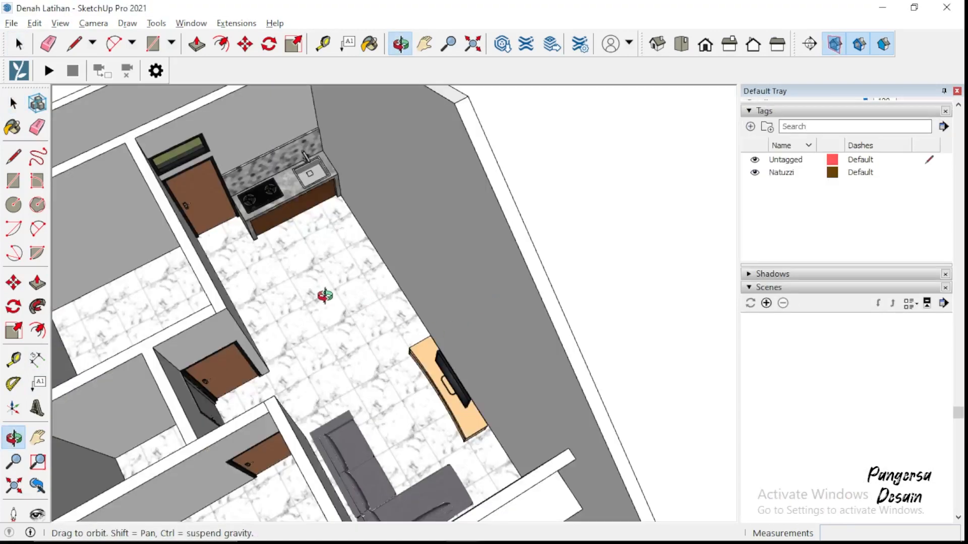
key("ctrl+v")
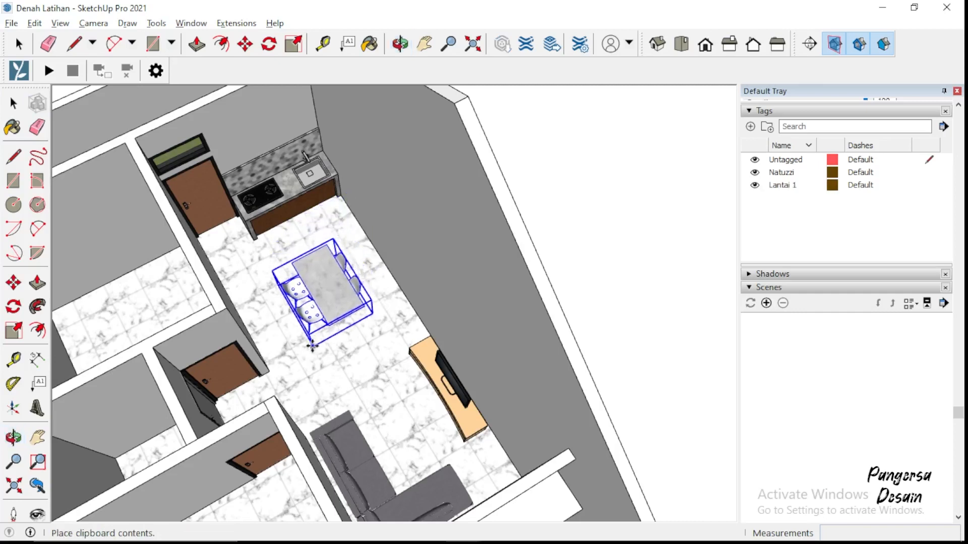
left_click(310, 337)
- Copy the bed from the furniture file into the front bedroom and shift it about 0.27 m towards the window wall
scroll(428, 262, "down", 3)
key("alt+Tab")
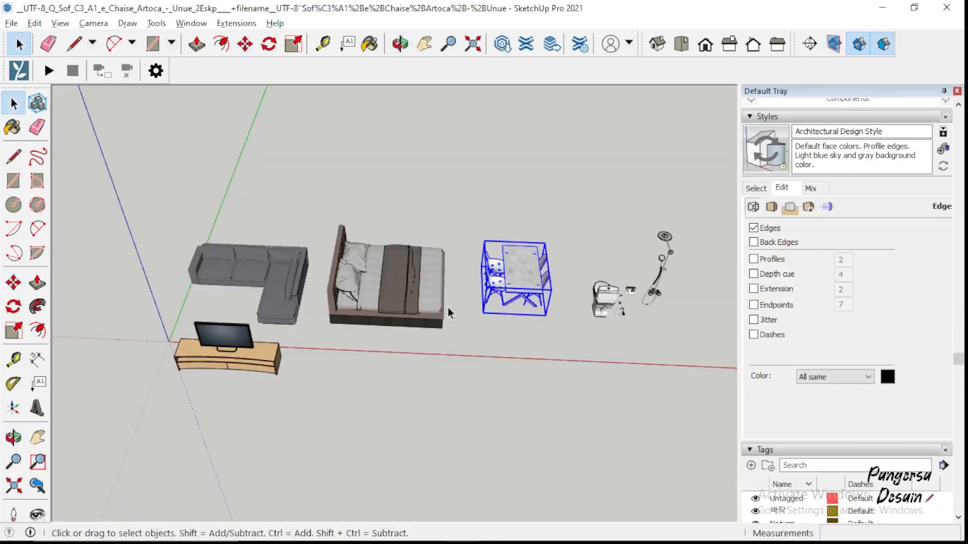
left_click(410, 307)
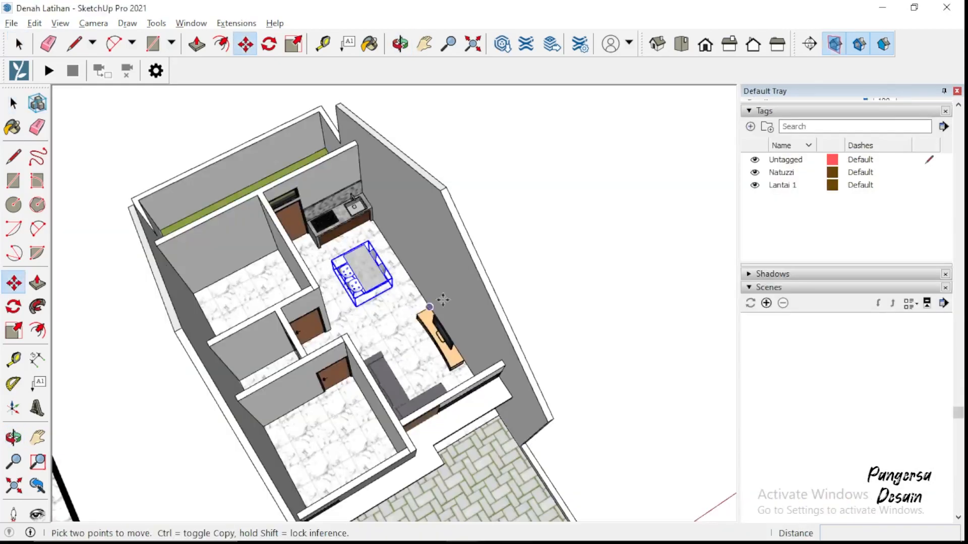
scroll(383, 273, "up", 3)
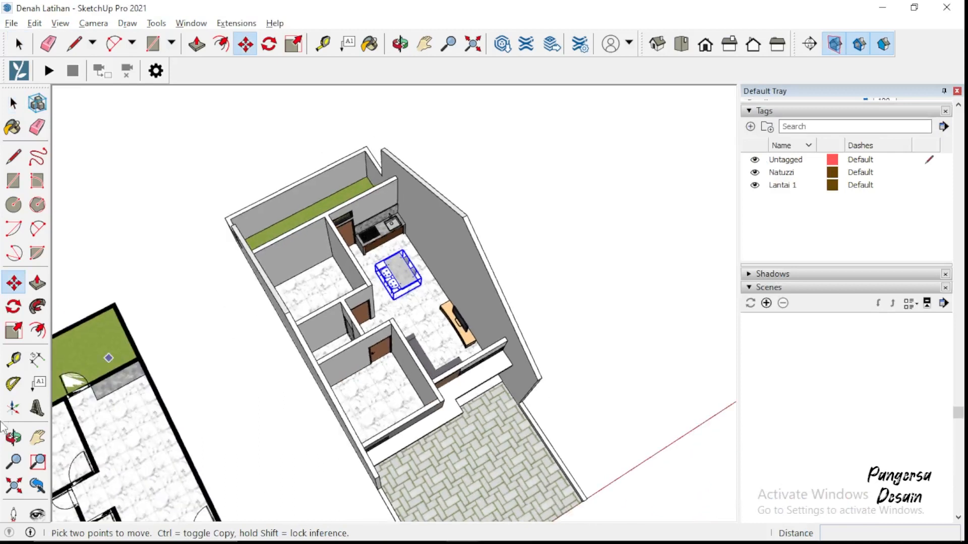
key("o")
left_click_drag(698, 328, 323, 312)
left_click(13, 103)
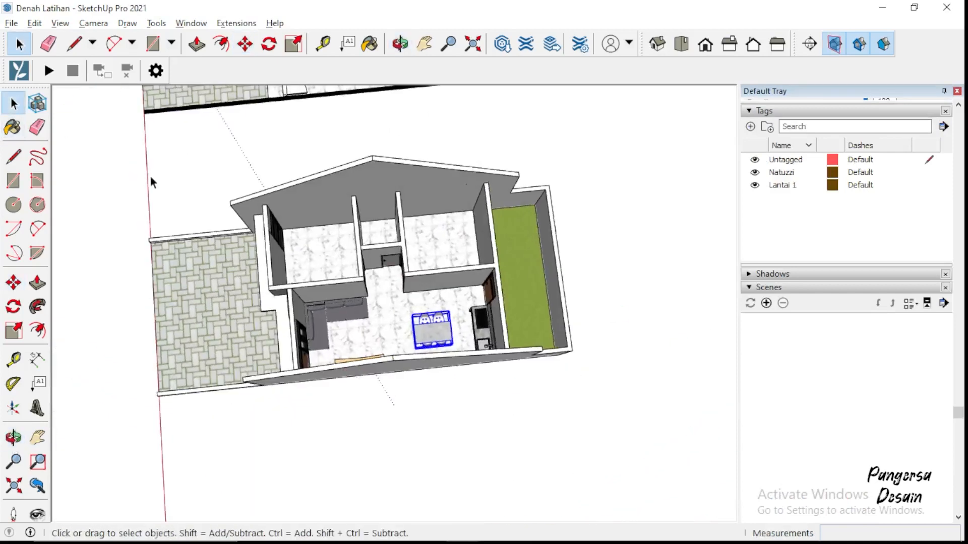
left_click(150, 175)
scroll(264, 274, "up", 7)
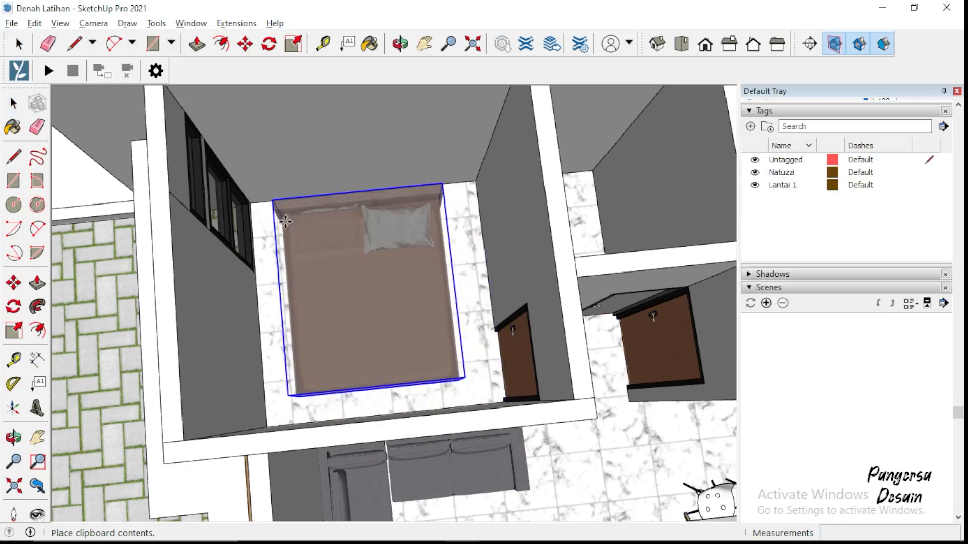
left_click(285, 220)
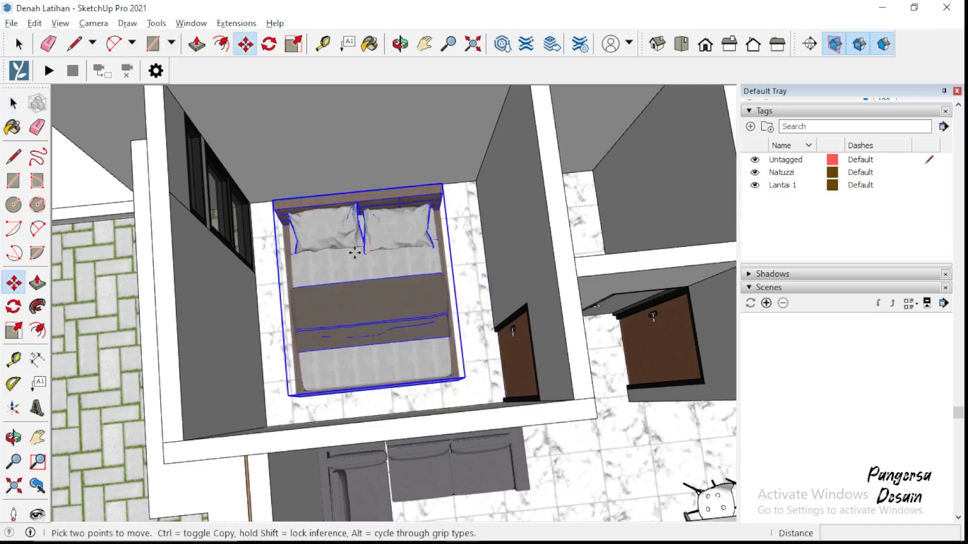
left_click(475, 249)
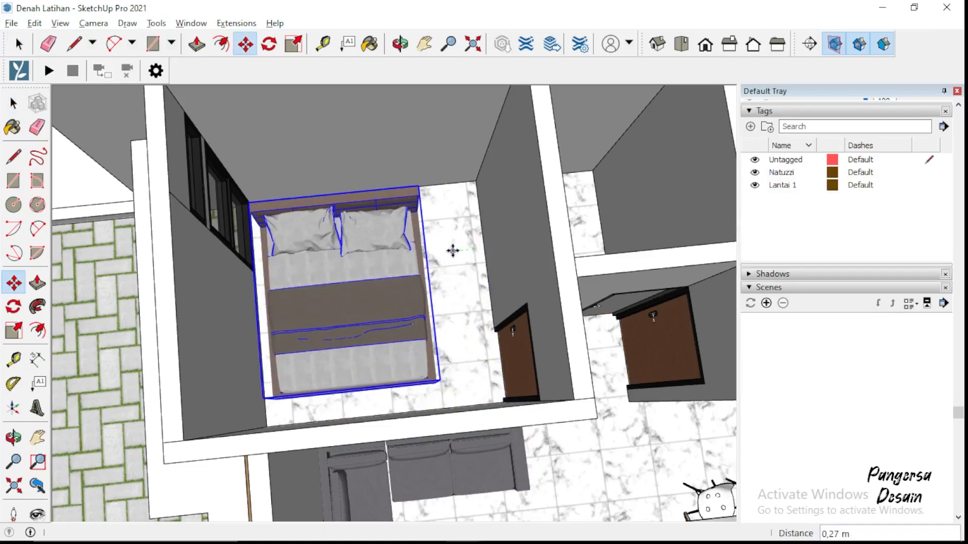
left_click(453, 250)
- Move a copy of the bed along the green axis into the rear bedroom beside the garden
scroll(453, 250, "down", 6)
scroll(353, 348, "down", 5)
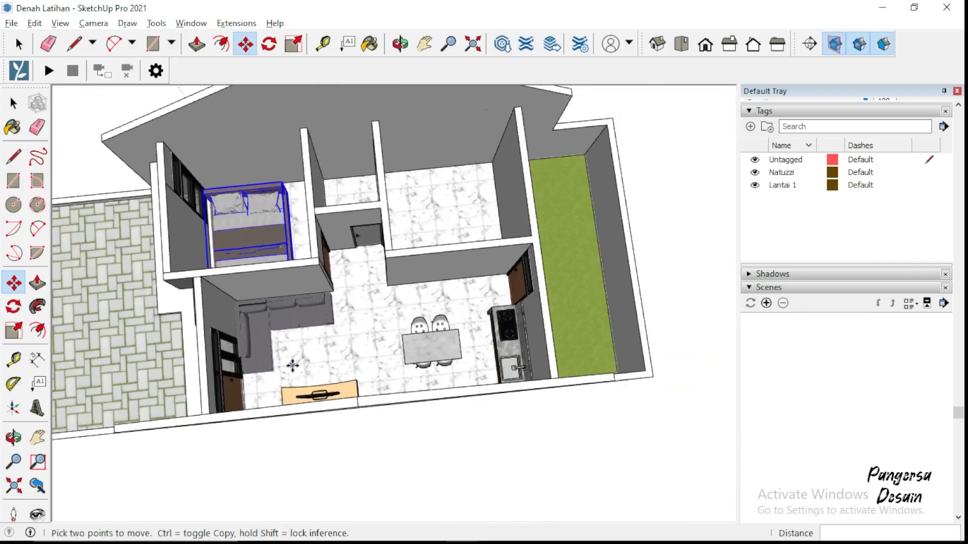
left_click(266, 466)
key("ctrl")
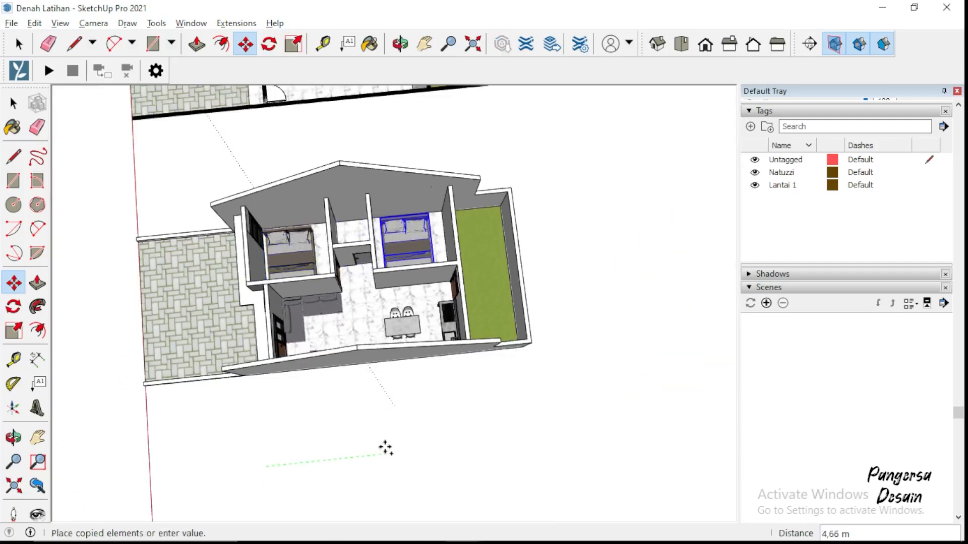
left_click(398, 448)
scroll(431, 196, "up", 3)
scroll(431, 196, "up", 3)
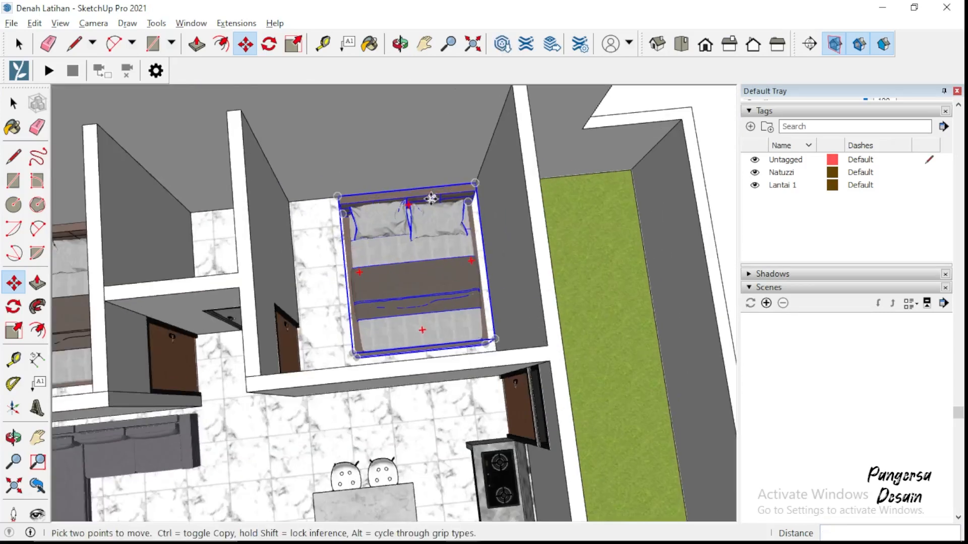
- Copy the toilet set from the furniture file and paste it on the bathroom floor between the two bedrooms
scroll(422, 254, "down", 5)
left_click(14, 437)
left_click_drag(307, 395, 259, 407)
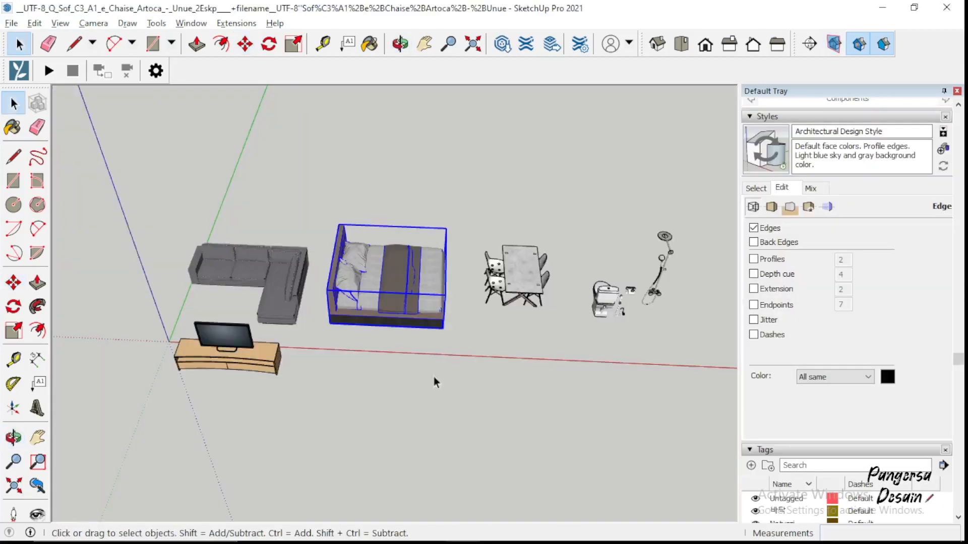
left_click(609, 297)
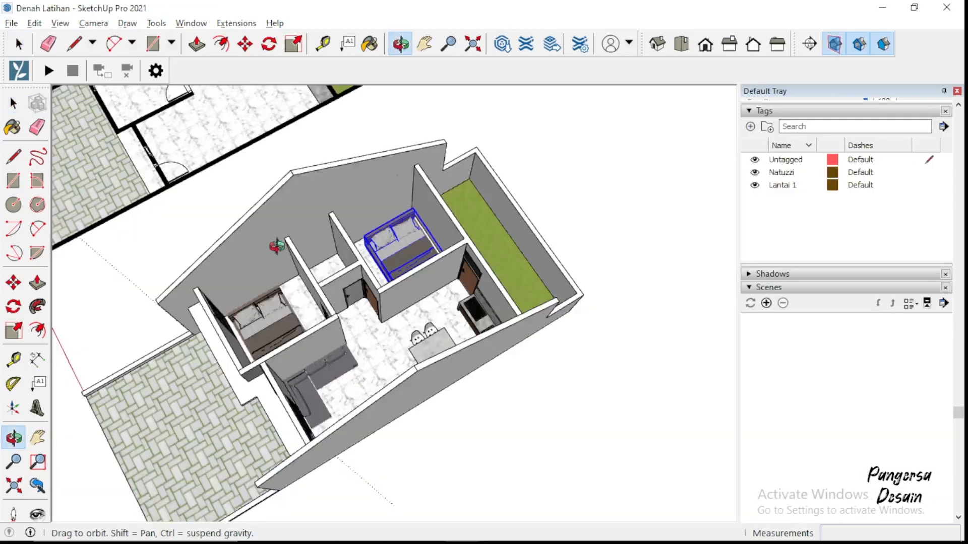
left_click_drag(278, 246, 63, 142)
left_click(14, 103)
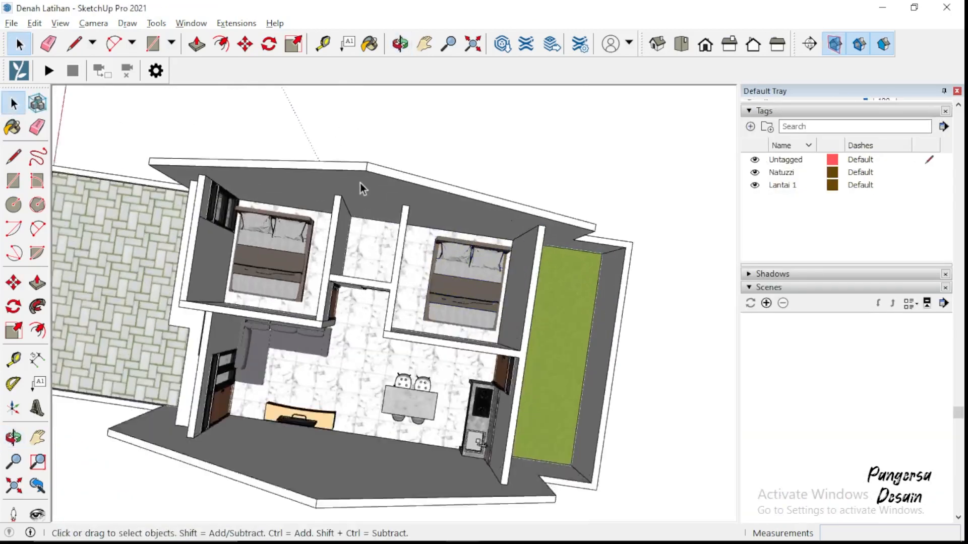
scroll(439, 264, "up", 6)
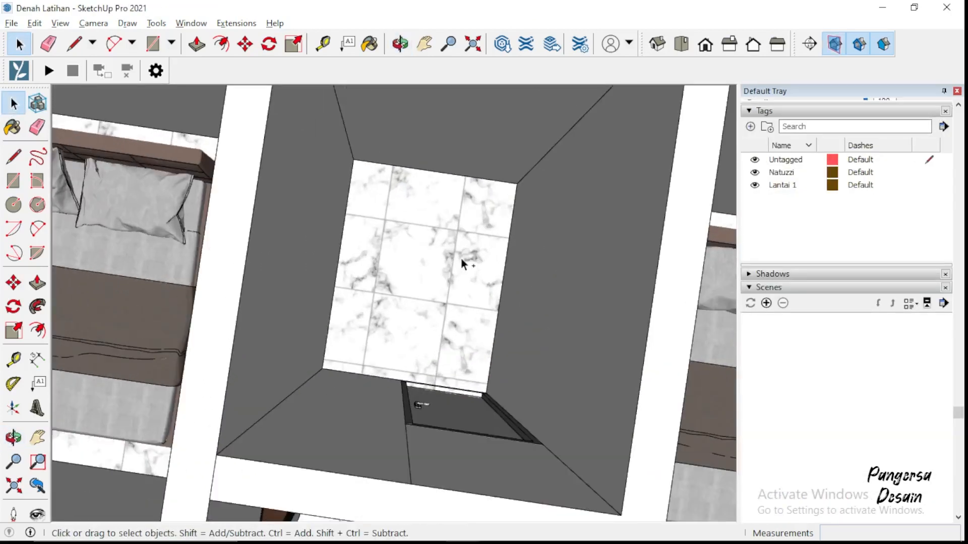
key("m")
key("ctrl+v")
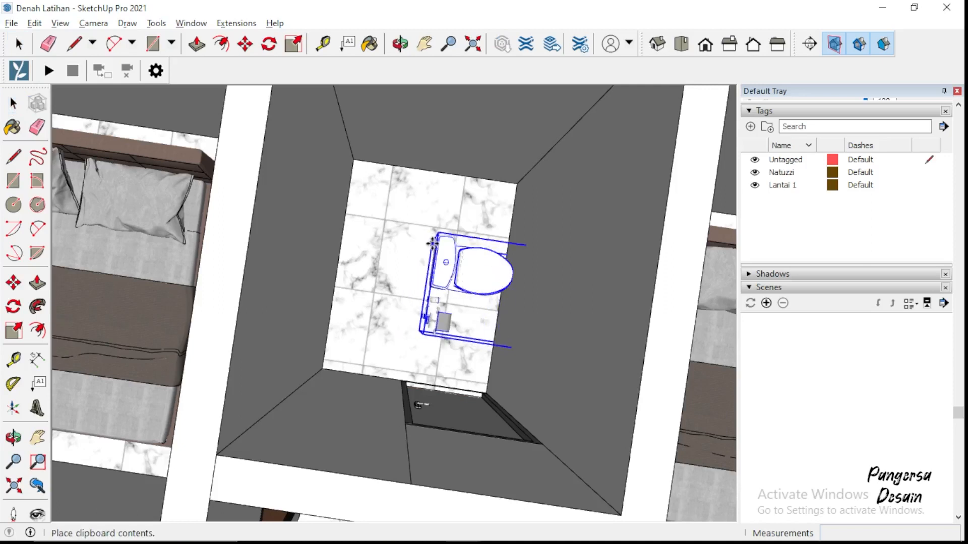
left_click(391, 194)
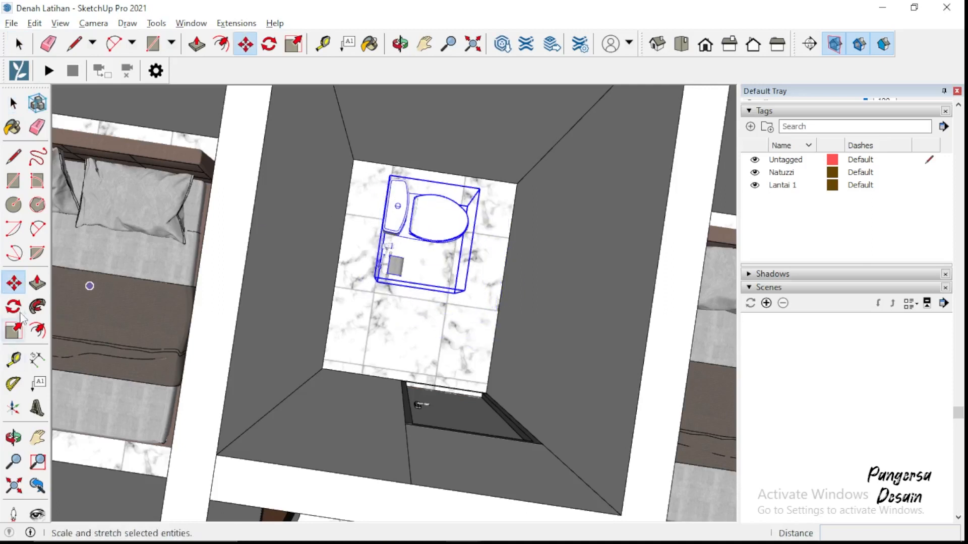
- Rotate the toilet set on the floor plane so its tank faces the bathroom wall opposite the door
left_click(13, 306)
scroll(356, 325, "up", 2)
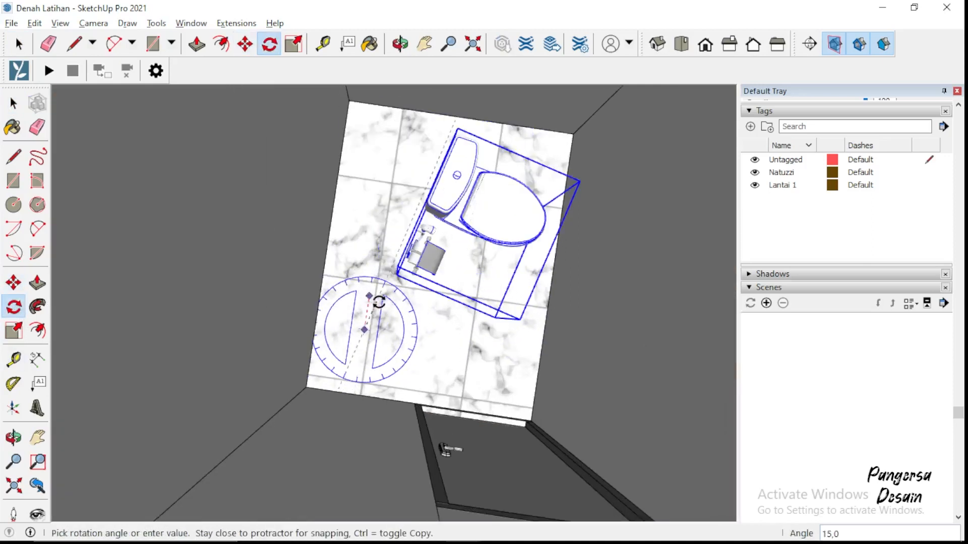
left_click(378, 309)
- Move the toilet set against the wall opposite the bathroom door and shift it about 0.19 m sideways inside the room
key("m")
left_click(361, 363)
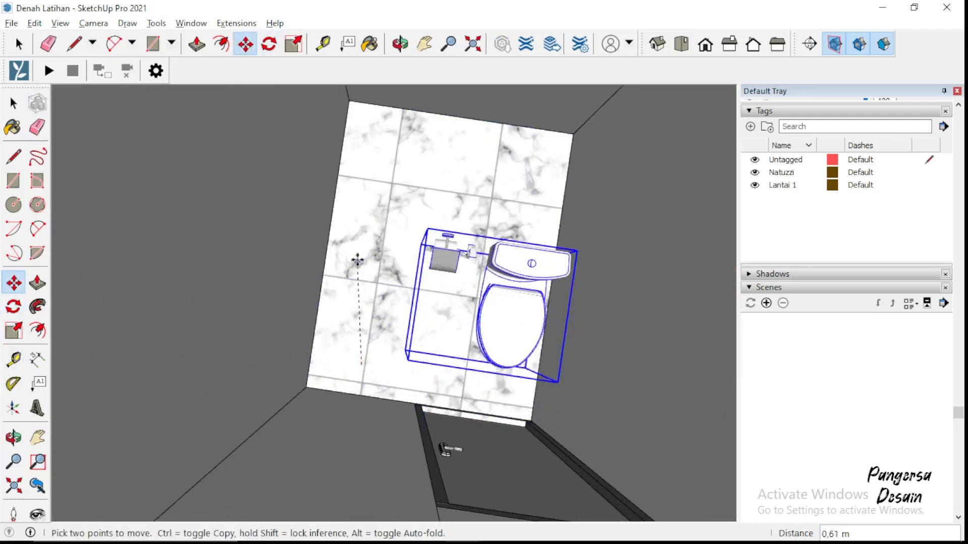
scroll(451, 350, "up", 2)
scroll(458, 363, "down", 4)
scroll(482, 335, "up", 1)
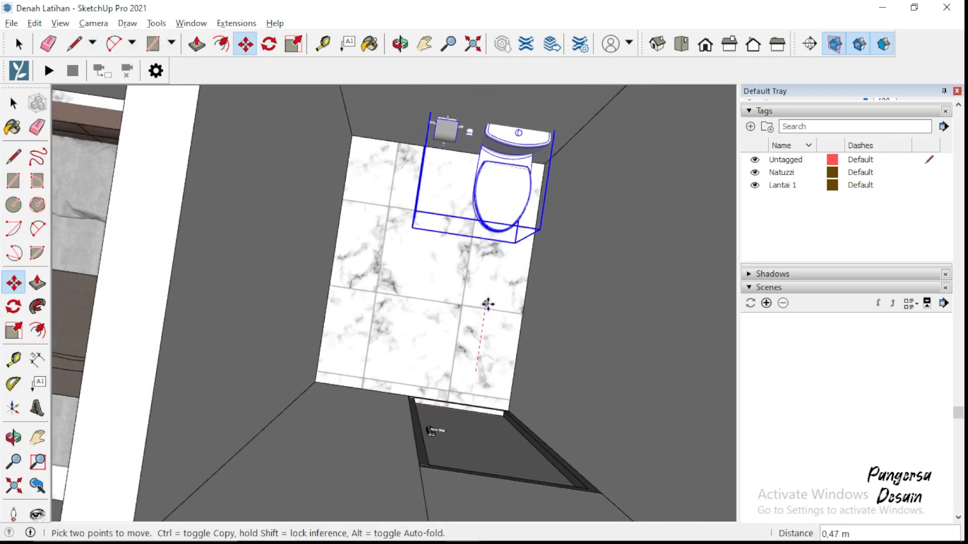
left_click(488, 316)
left_click(499, 328)
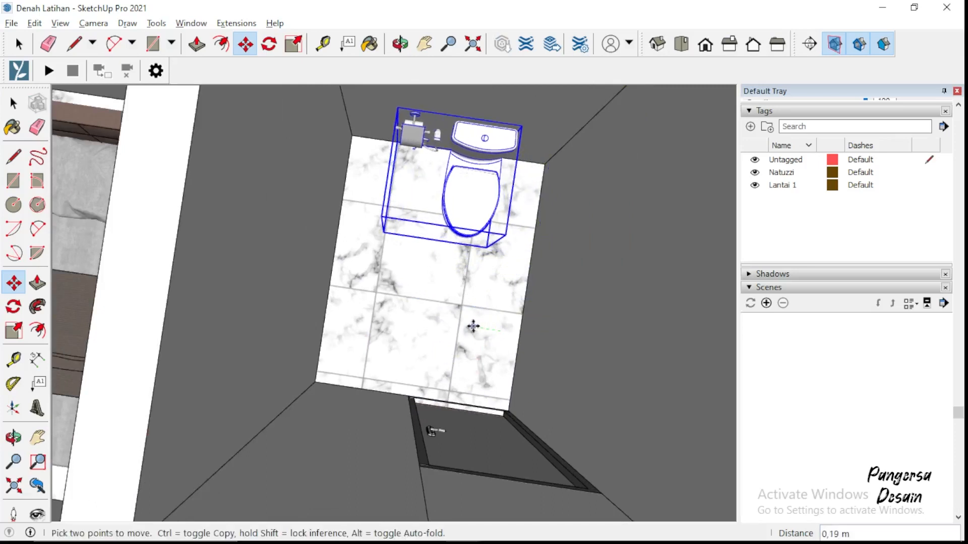
- Copy the shower from the furniture file and paste it into the bathroom of the house model
scroll(449, 315, "down", 5)
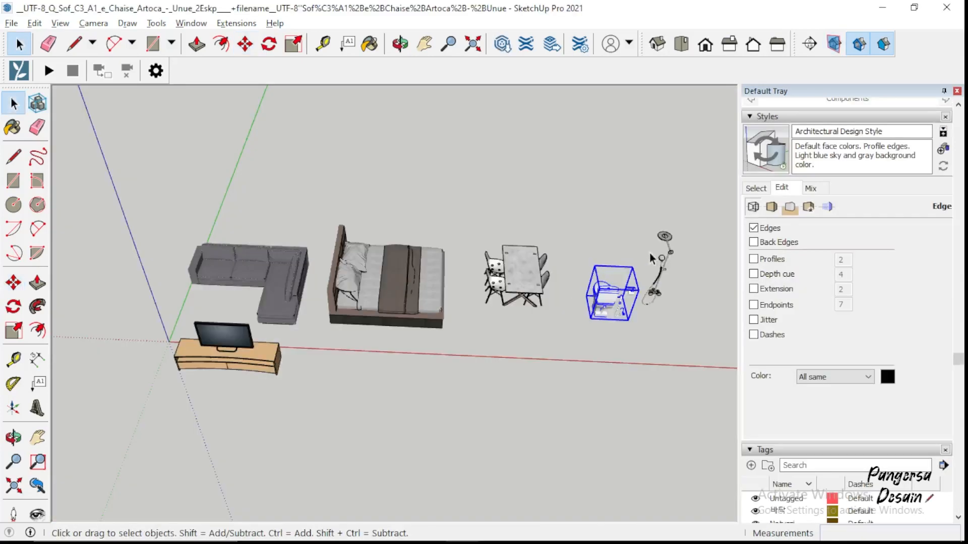
left_click(667, 255)
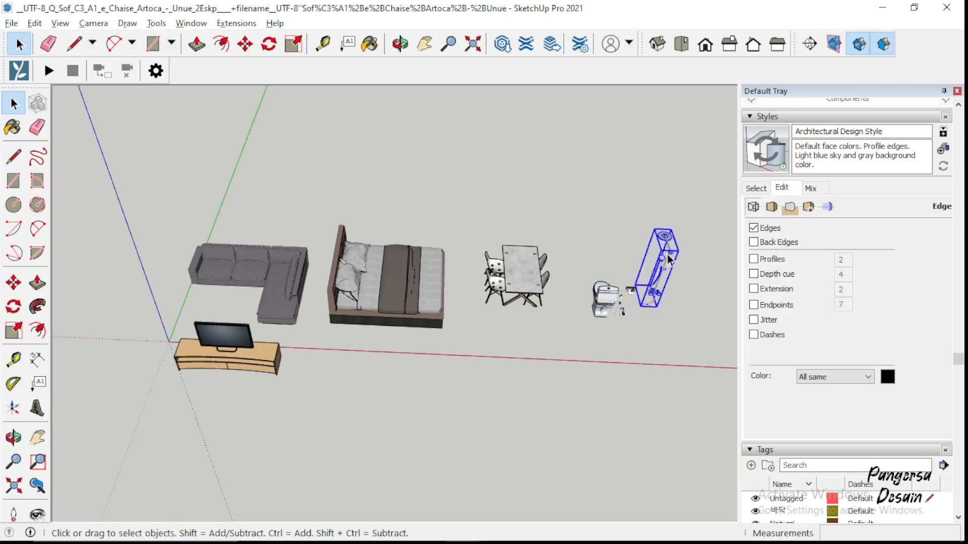
key("alt+Tab")
scroll(376, 315, "down", 3)
left_click(13, 104)
scroll(417, 247, "down", 3)
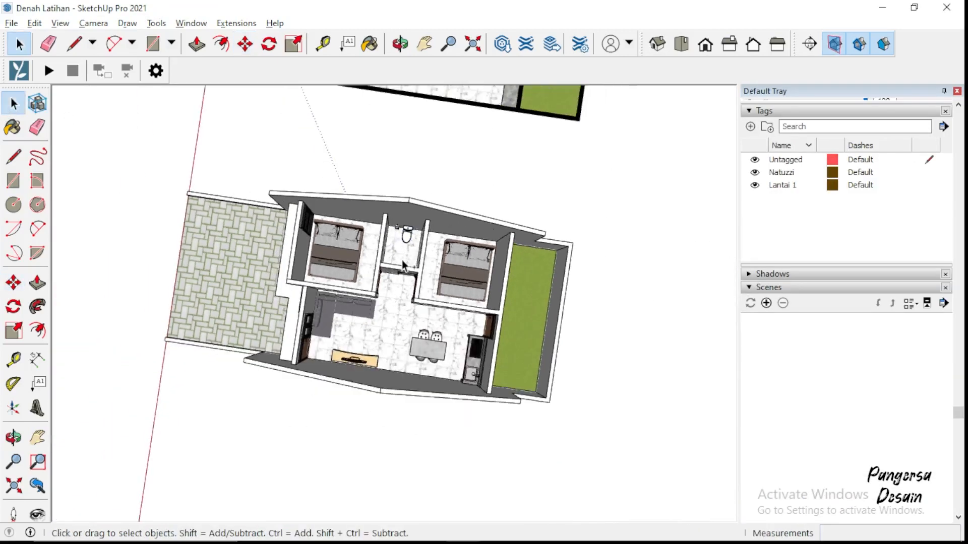
key("ctrl+v")
scroll(401, 259, "up", 5)
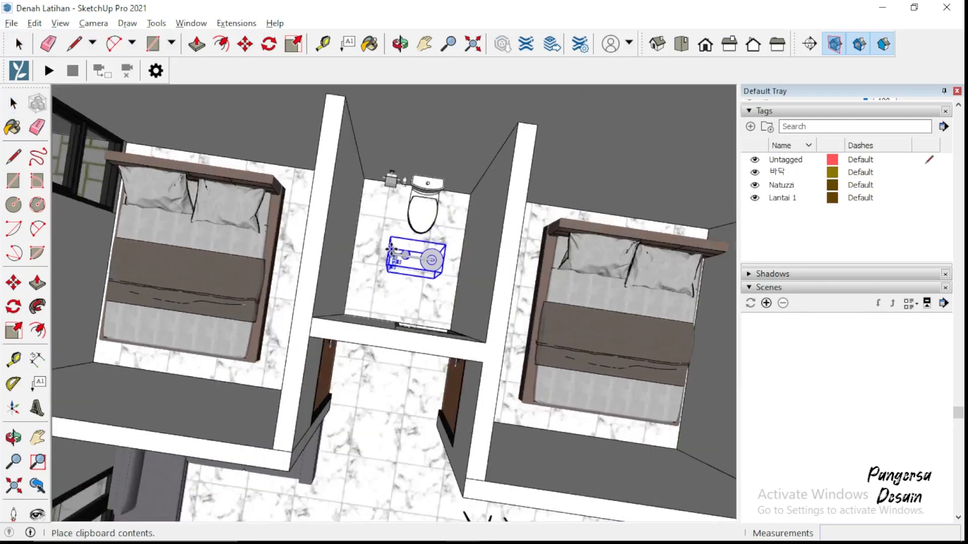
- Move the shower about 0.43 m along the green axis against the bathroom wall shared with the front bedroom
scroll(398, 283, "up", 2)
scroll(398, 286, "down", 3)
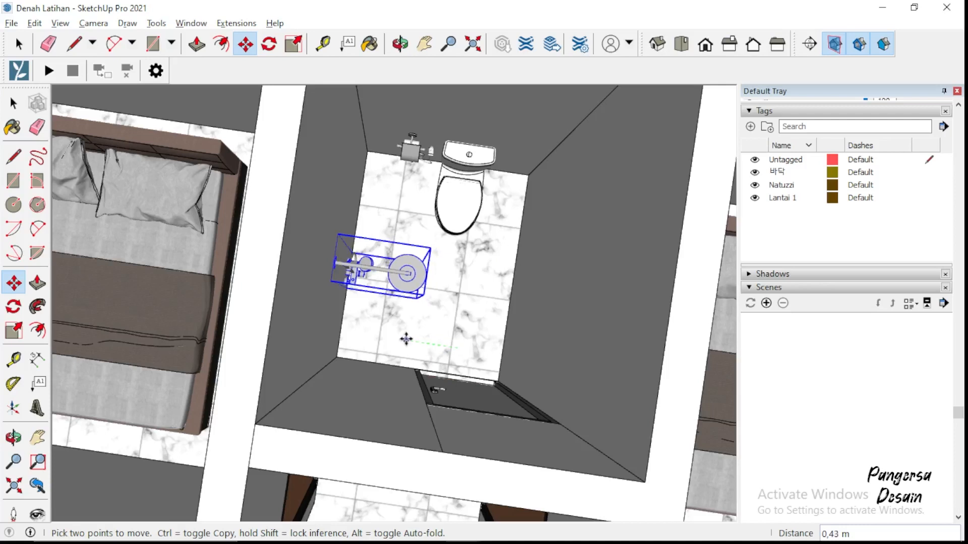
left_click(406, 340)
scroll(439, 314, "down", 7)
left_click(13, 437)
left_click_drag(303, 342, 600, 204)
left_click(14, 104)
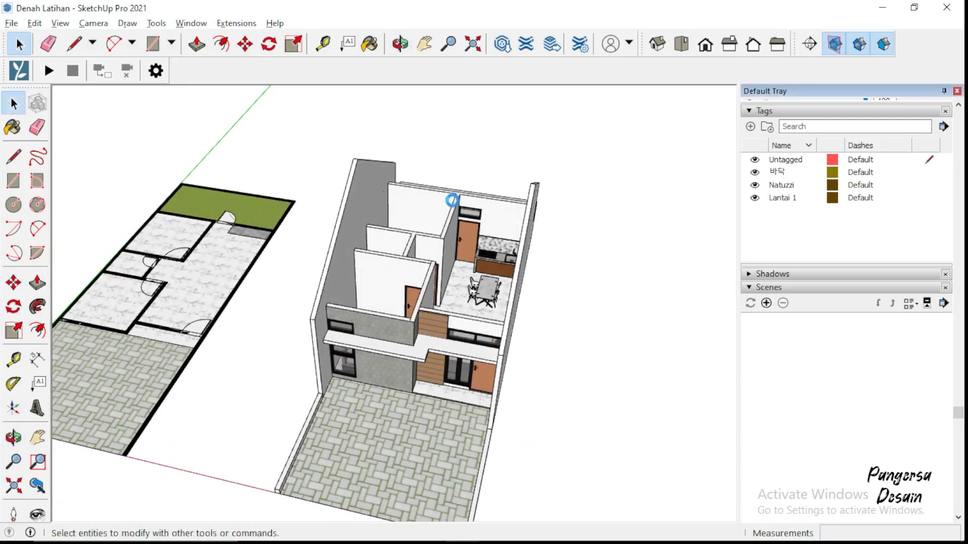
- Draw a rectangle of about 2.85 by 2.78 m over the wall tops to close the front bedroom's ceiling
scroll(429, 313, "up", 4)
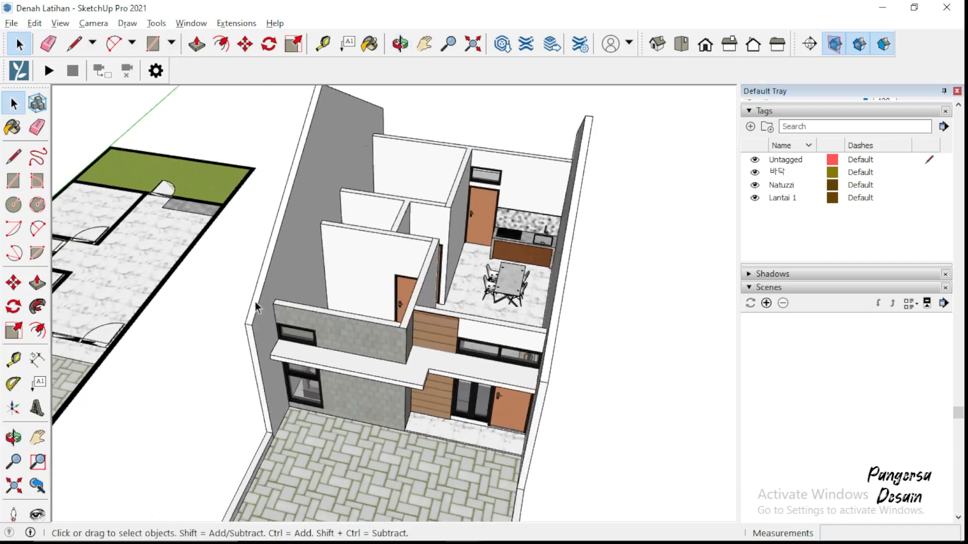
left_click(14, 437)
key("r")
scroll(302, 257, "up", 5)
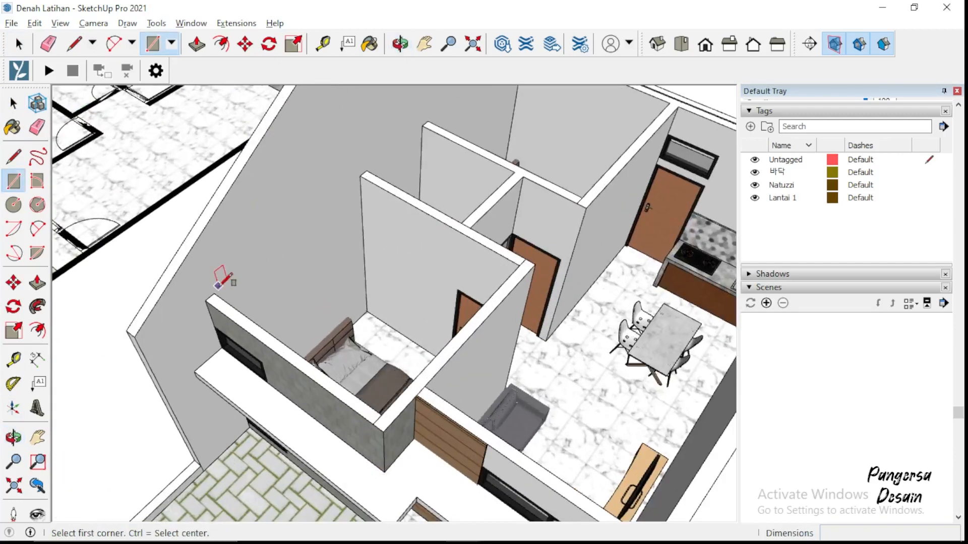
left_click(214, 292)
left_click(501, 246)
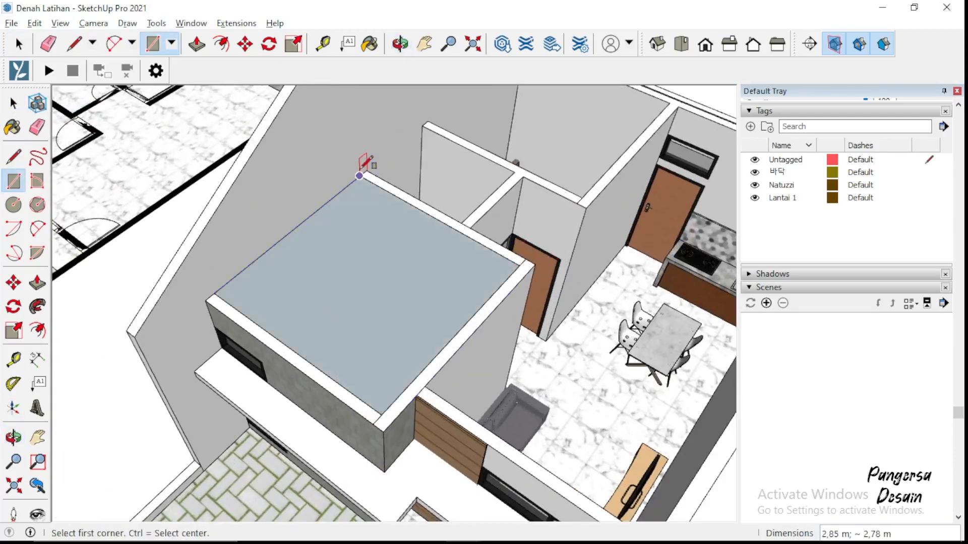
- Draw rectangular ceiling faces over the bathroom and the rear bedroom between their wall tops
left_click(366, 170)
left_click(513, 172)
scroll(420, 136, "down", 3)
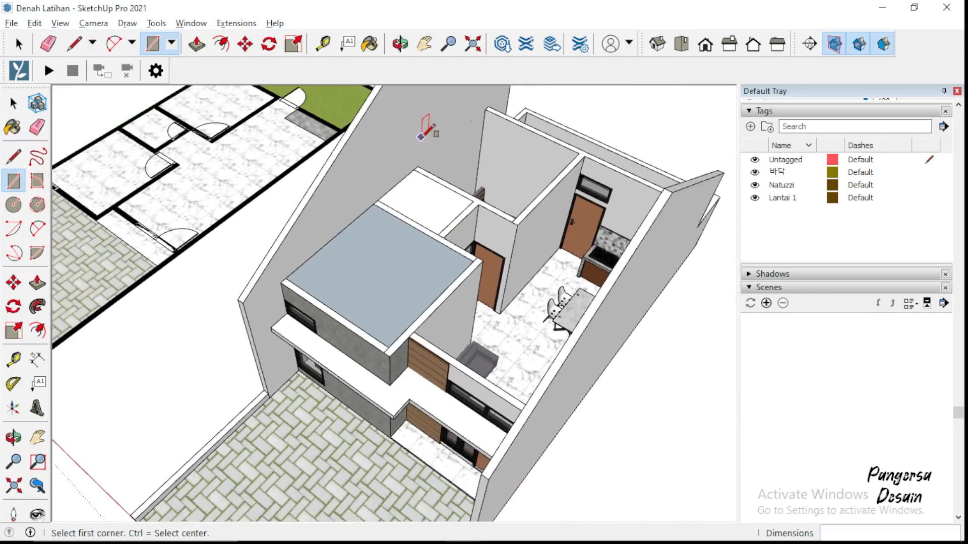
left_click(416, 166)
scroll(554, 148, "up", 2)
left_click(570, 156)
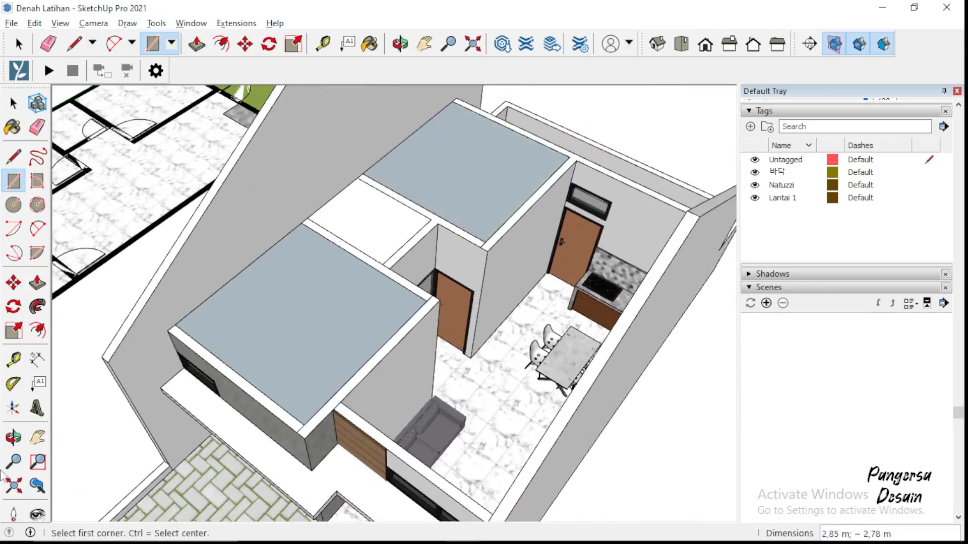
- Cover the open living, dining and kitchen area with ceiling rectangles at wall-top level and erase the edges dividing them
key("o")
left_click_drag(160, 409, 460, 439)
key("r")
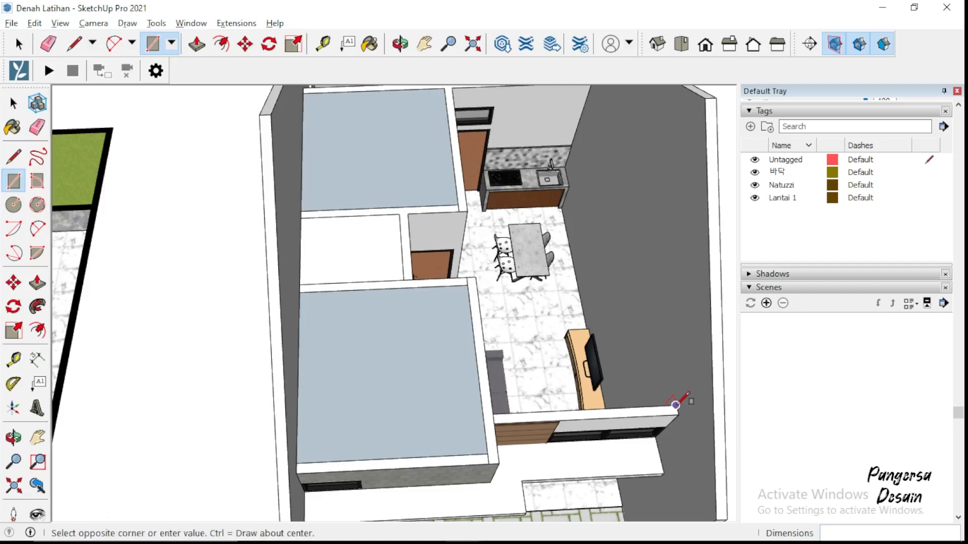
scroll(676, 405, "down", 2)
left_click(501, 210)
scroll(506, 224, "up", 2)
left_click(510, 233)
left_click(438, 315)
scroll(509, 272, "down", 3)
key("e")
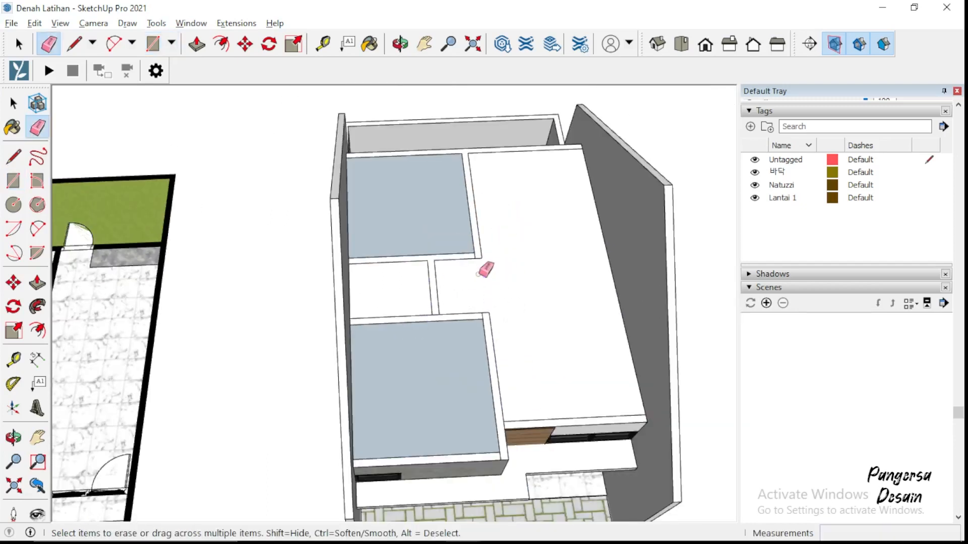
- Push/Pull the rear bedroom's ceiling face up 0.05 m
left_click(37, 283)
scroll(492, 145, "up", 4)
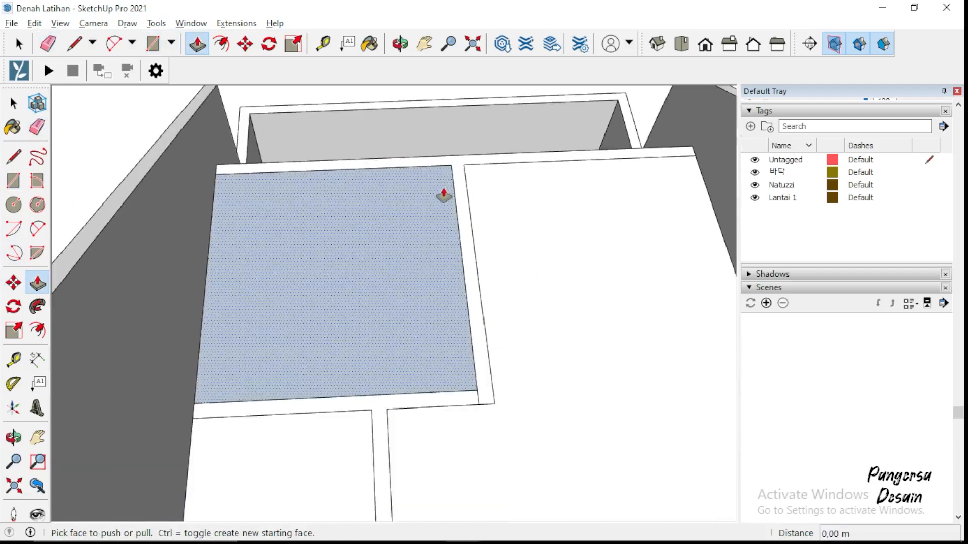
left_click(442, 196)
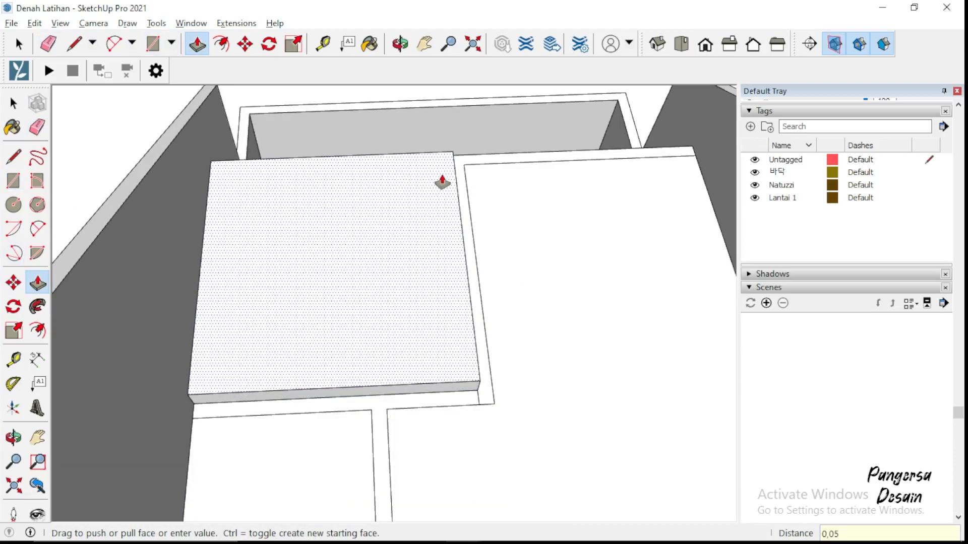
key("Return")
- Thicken the ceiling faces over the living area, bathroom and front bedroom by the same 0.05 m
middle_click_drag(579, 252, 548, 270)
left_click(545, 273)
left_click(396, 262)
left_click(368, 338)
left_click(499, 333)
scroll(418, 217, "down", 3)
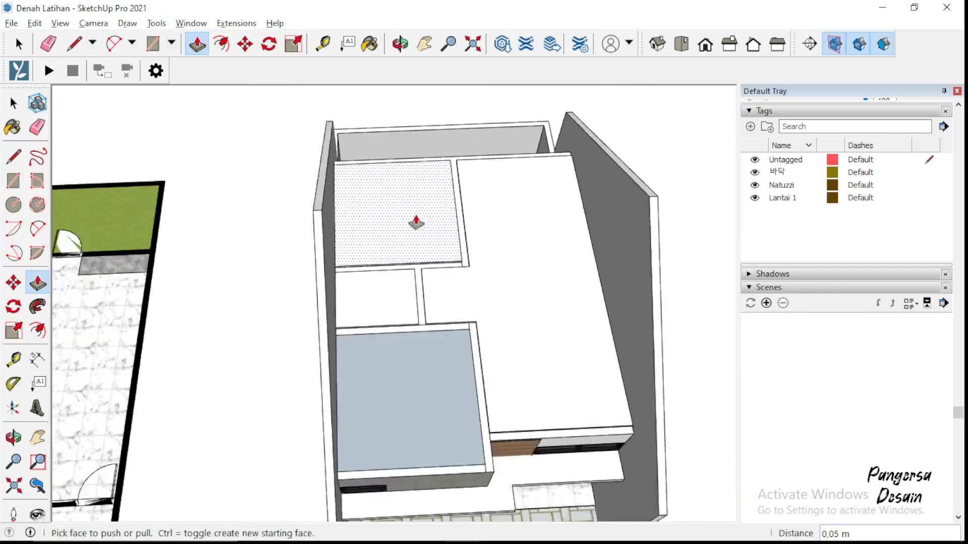
scroll(416, 222, "down", 1)
left_click(435, 374)
left_click(522, 339)
- Select the ceiling slabs over all the rooms and combine them into one group
left_click(14, 104)
left_click(389, 203)
left_click(525, 237, "shift")
left_click(374, 286, "shift")
left_click(426, 371, "shift")
right_click(426, 373)
left_click(467, 199)
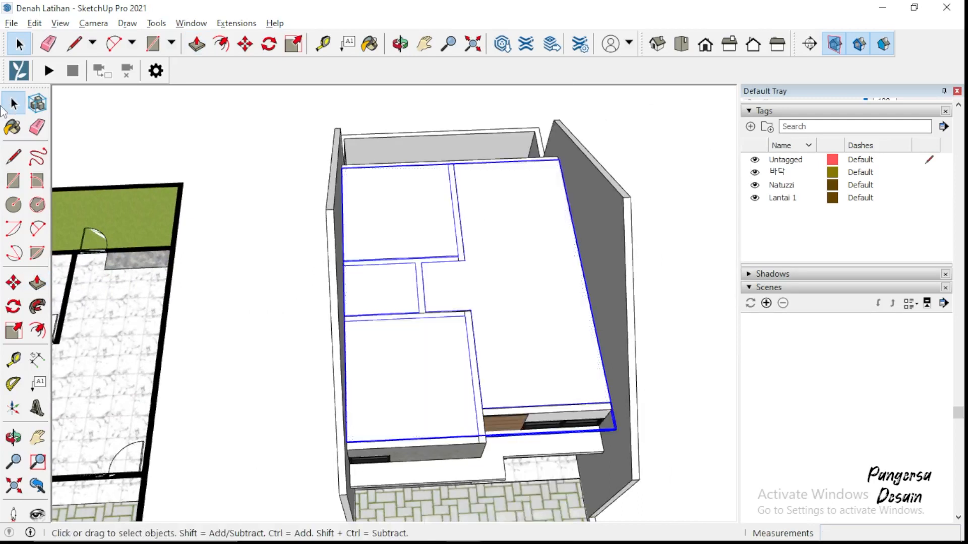
- Move the ceiling group down 0.05 m so its upper face is level with the wall tops
left_click(12, 127)
scroll(491, 172, "up", 2)
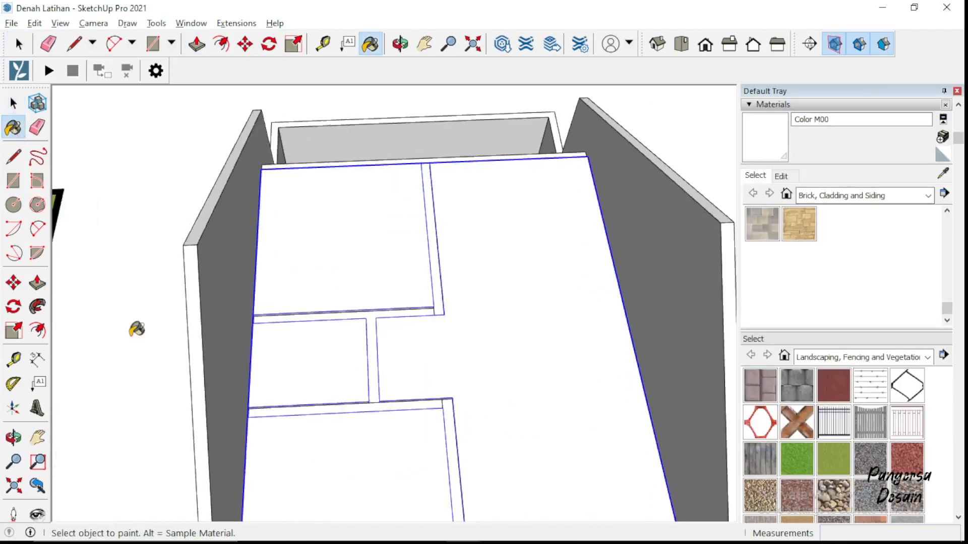
left_click(14, 283)
scroll(202, 168, "up", 2)
left_click(14, 438)
left_click_drag(359, 364, 340, 338)
middle_click_drag(339, 339, 369, 100)
scroll(368, 101, "up", 4)
left_click(321, 145)
left_click(321, 154)
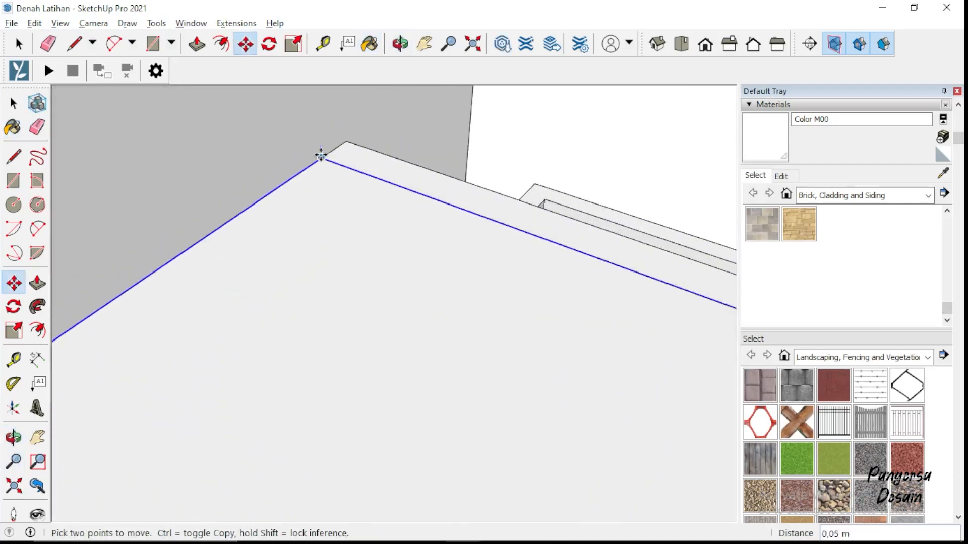
scroll(430, 270, "down", 8)
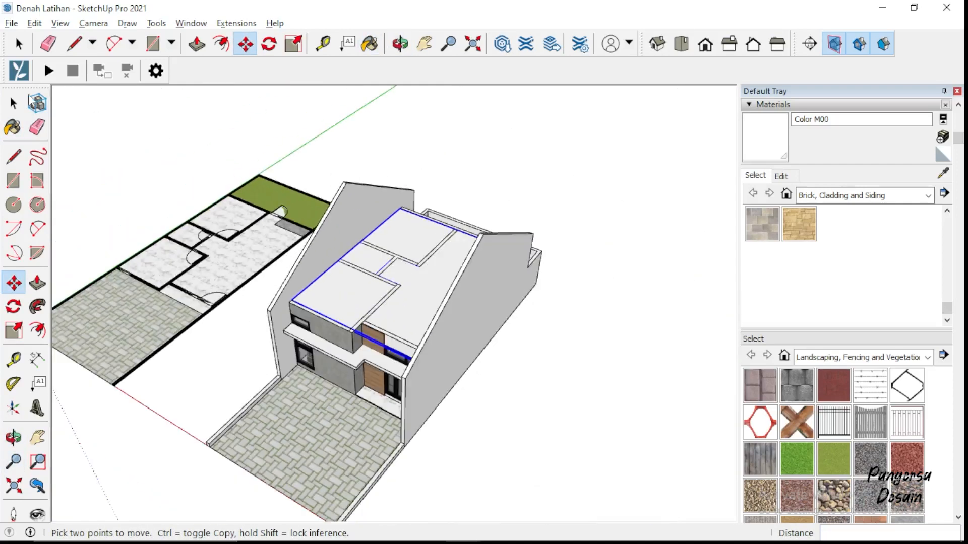
- Clear the selection and unhide all hidden geometry to bring back the roof
left_click(15, 103)
left_click(81, 121)
left_click(34, 23)
mouse_move(151, 241)
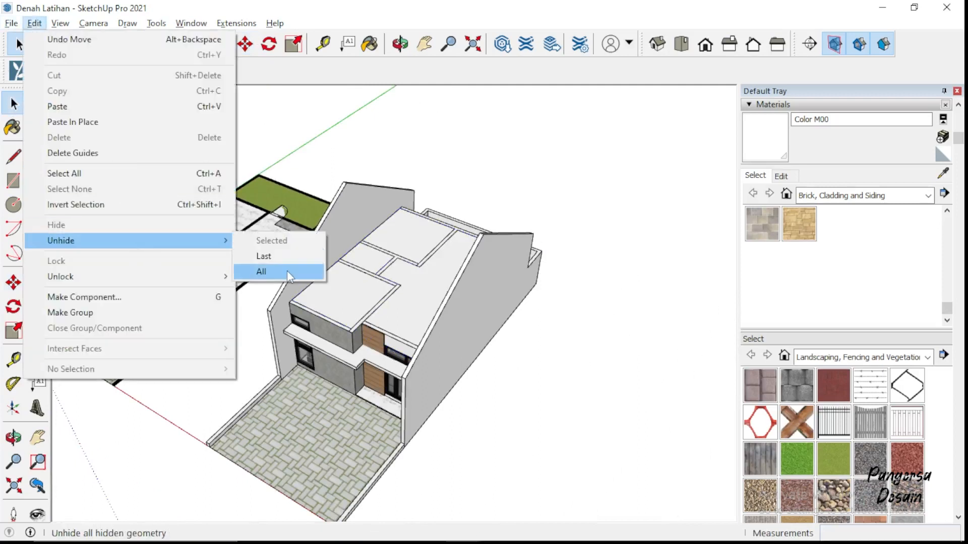
left_click(286, 270)
scroll(456, 344, "down", 5)
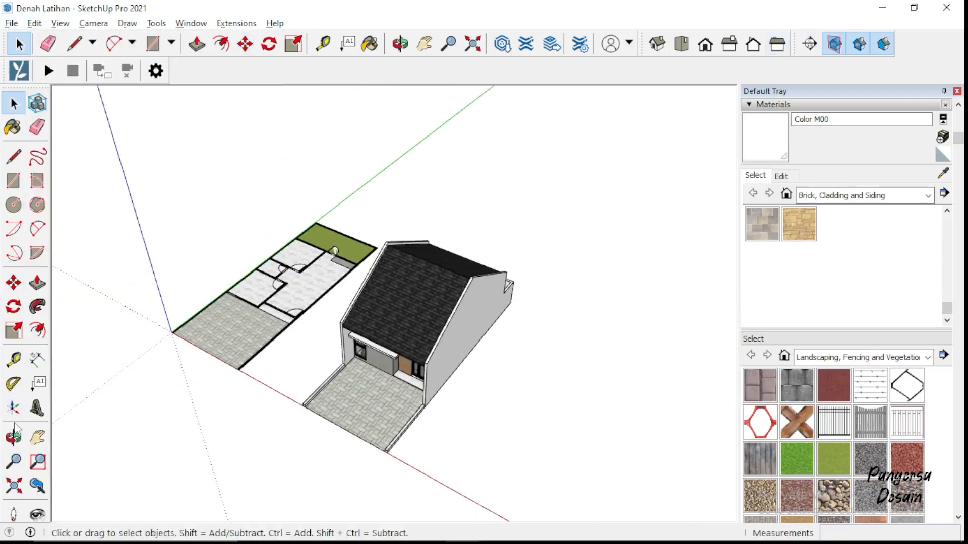
- Place a section plane parallel to the front facade on the edge of the entrance canopy
key("o")
left_click_drag(424, 434, 525, 267)
scroll(433, 333, "up", 2)
left_click_drag(432, 333, 436, 323)
left_click(810, 45)
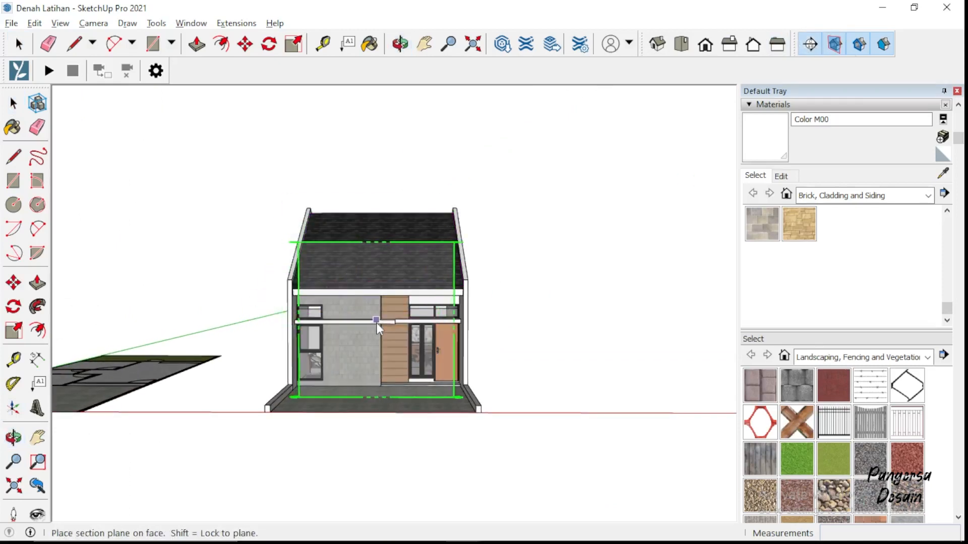
left_click(376, 322)
- Select the section plane and move it about 2.48 m into the house so it cuts through the front bedroom and living room
key("o")
left_click_drag(395, 387, 357, 401)
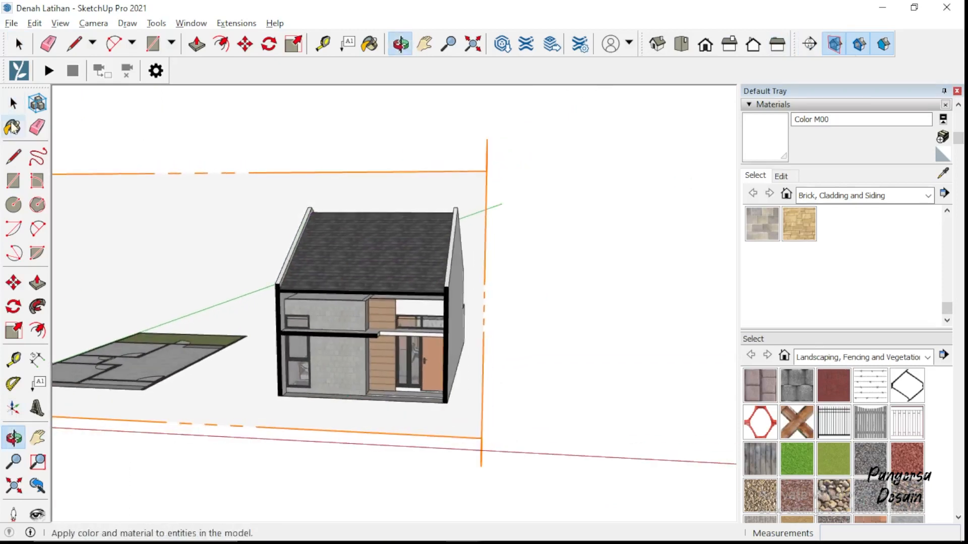
left_click(14, 104)
left_click(236, 174)
scroll(317, 301, "down", 1)
scroll(431, 319, "up", 1)
key("m")
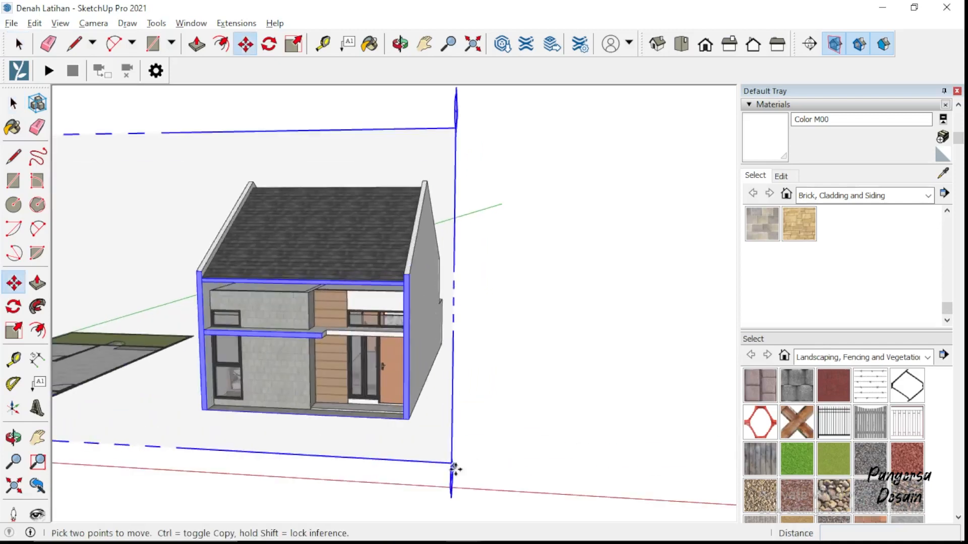
left_click_drag(460, 481, 506, 444)
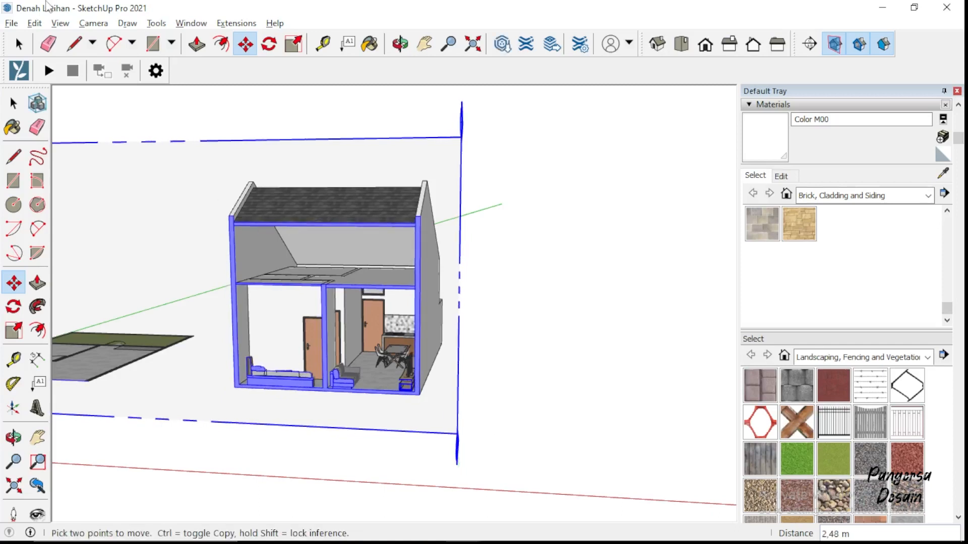
- Switch the camera to parallel projection and show the cut house in the standard front view
left_click(97, 23)
left_click(216, 87)
left_click(100, 25)
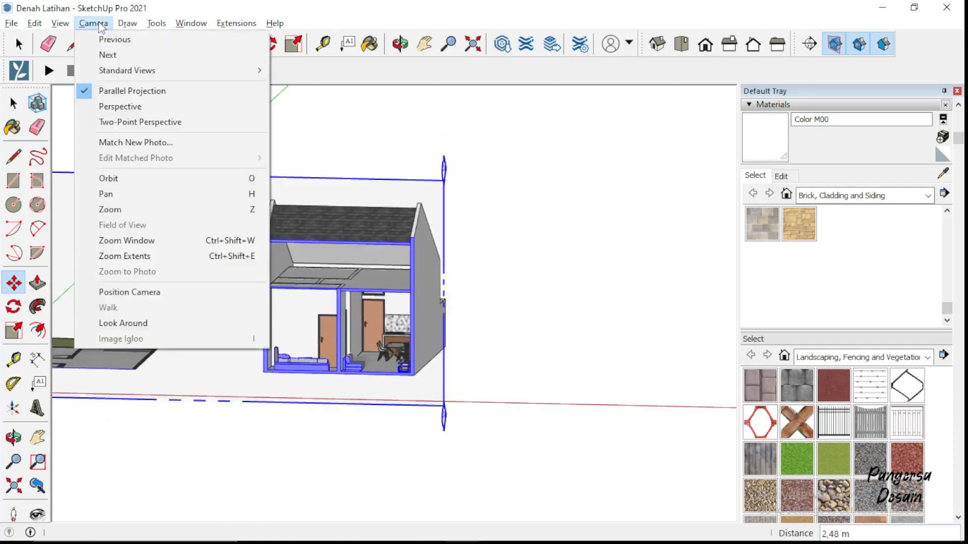
mouse_move(216, 71)
left_click(280, 101)
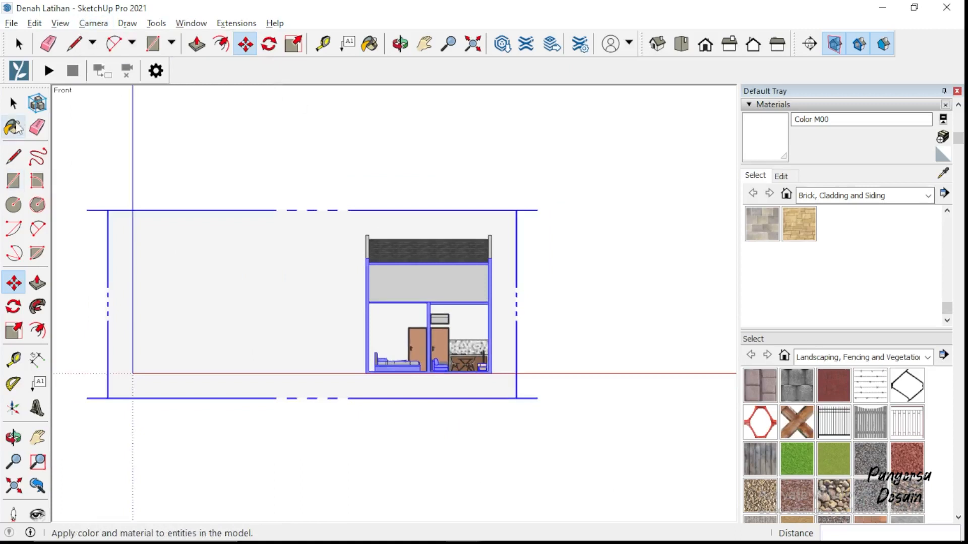
- Deselect the section plane and turn off the display of section planes while keeping the cut active
left_click(14, 104)
left_click(314, 131)
scroll(484, 309, "up", 7)
scroll(622, 200, "down", 3)
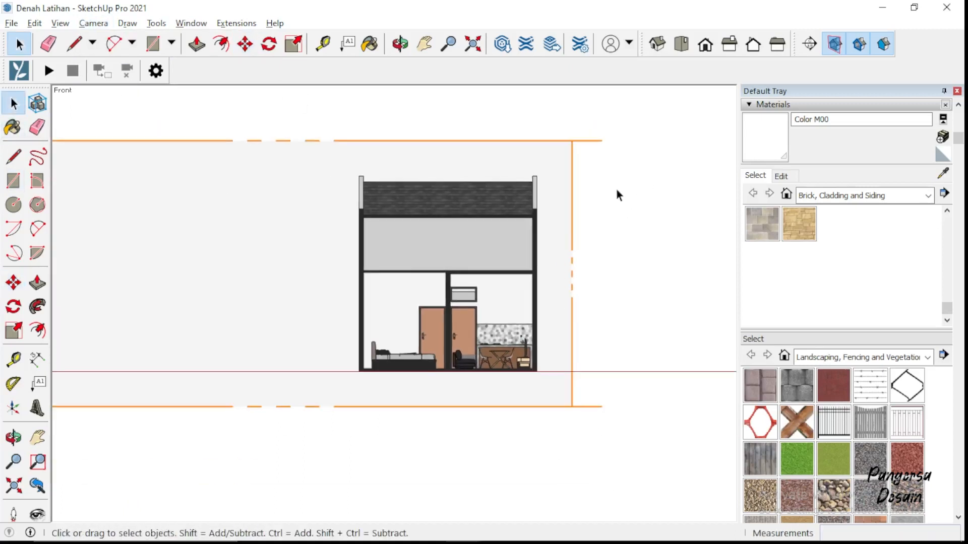
left_click(835, 44)
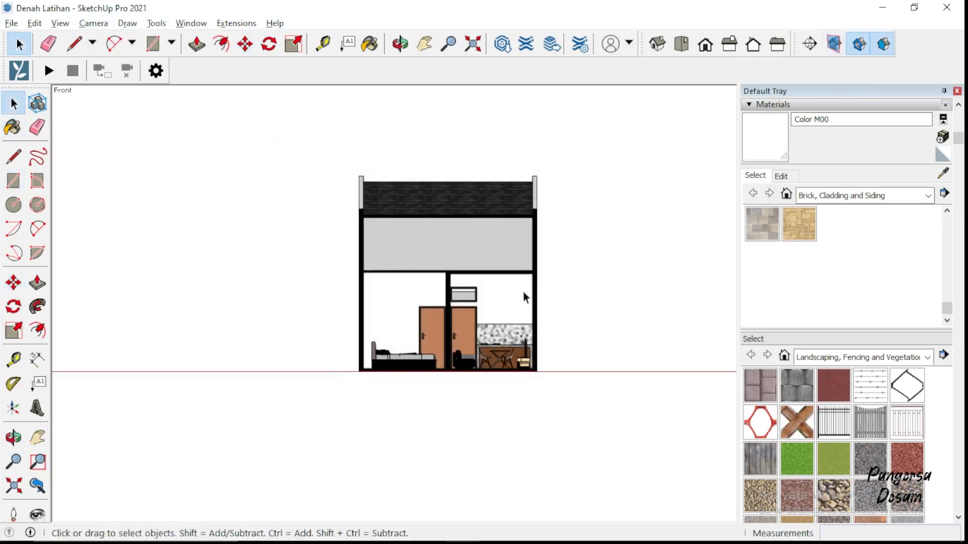
scroll(522, 291, "up", 2)
scroll(318, 328, "down", 1)
scroll(452, 323, "up", 3)
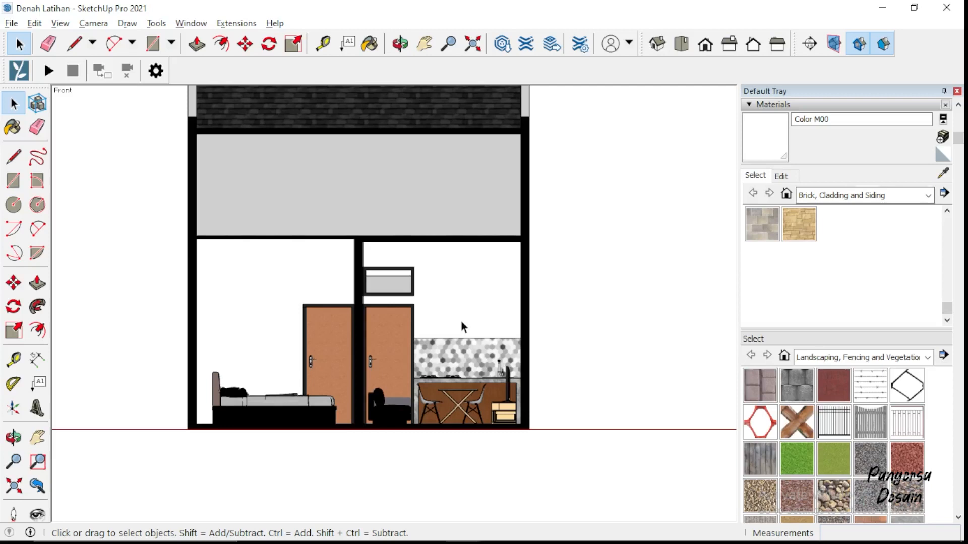
- Add a new scene of the sectioned house
left_click(13, 437)
left_click_drag(274, 352, 195, 405)
left_click_drag(240, 160, 368, 263)
scroll(960, 358, "down", 15)
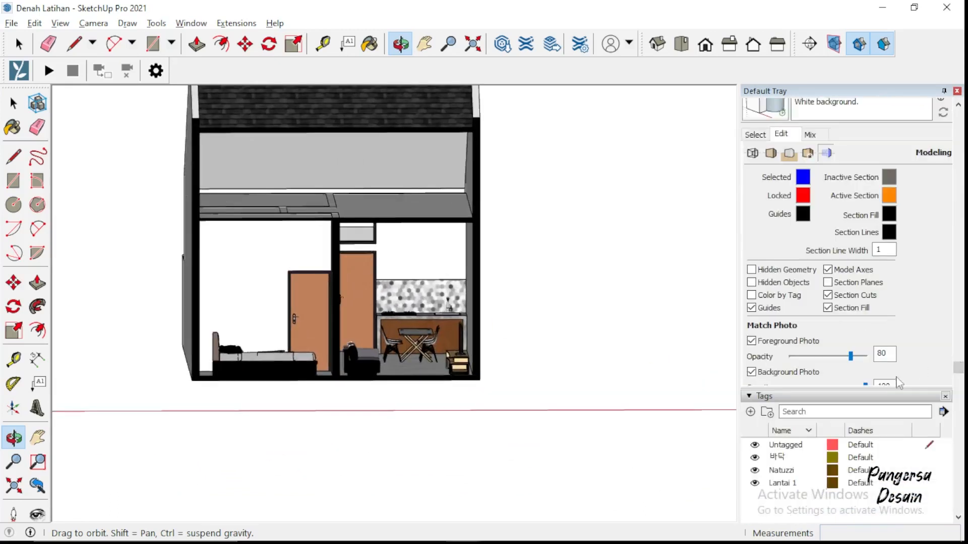
scroll(941, 373, "down", 5)
left_click(766, 335)
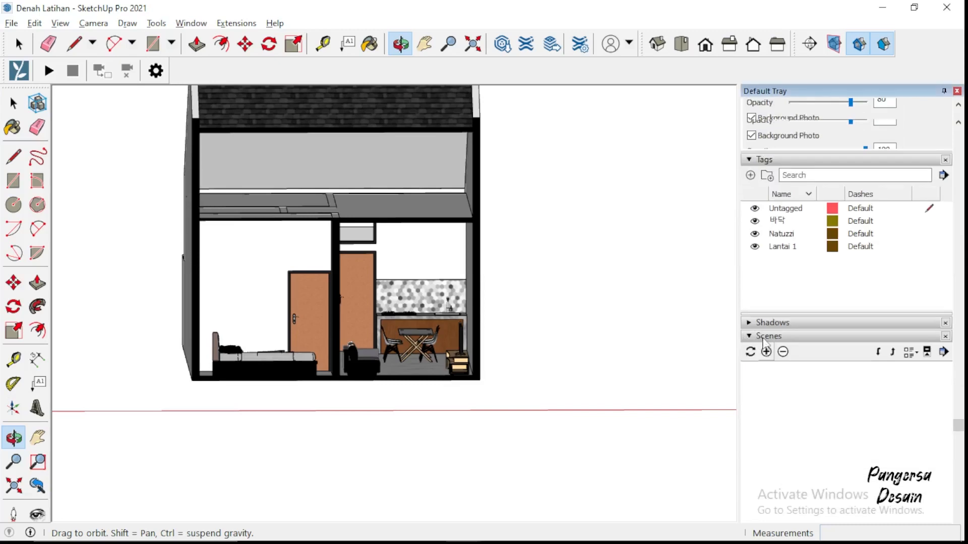
scroll(781, 368, "down", 3)
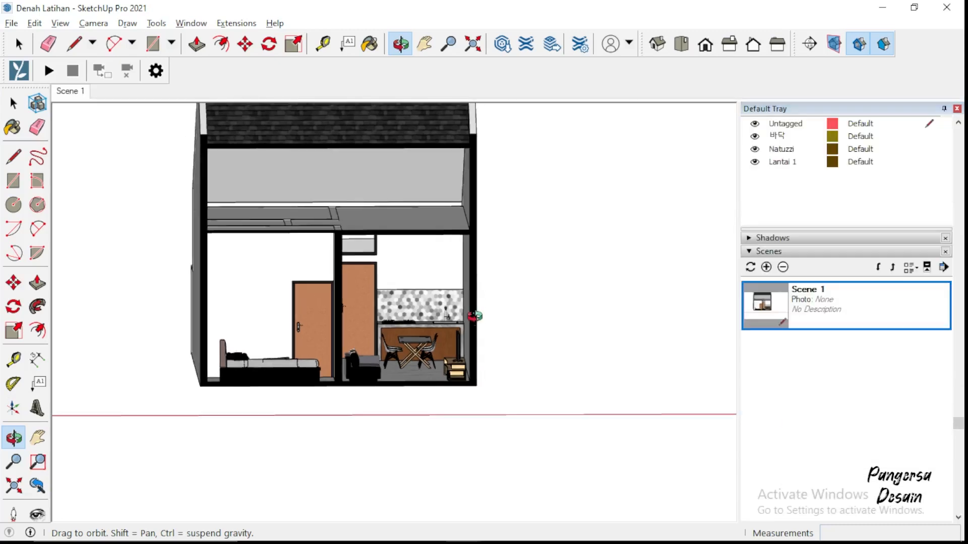
- Return to the standard front view, frame the whole section, and update the scene with all its properties
left_click(94, 23)
left_click(295, 99)
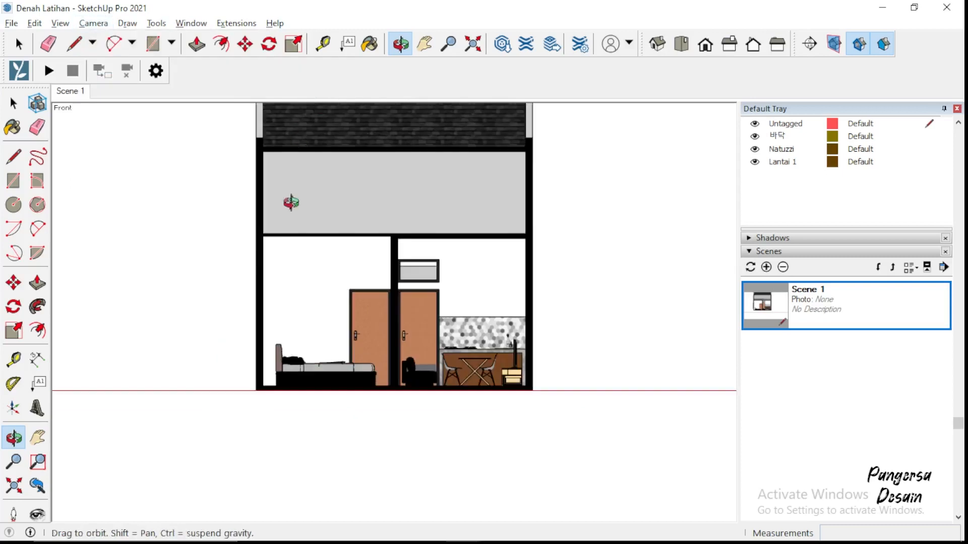
scroll(402, 262, "up", 2)
right_click(767, 301)
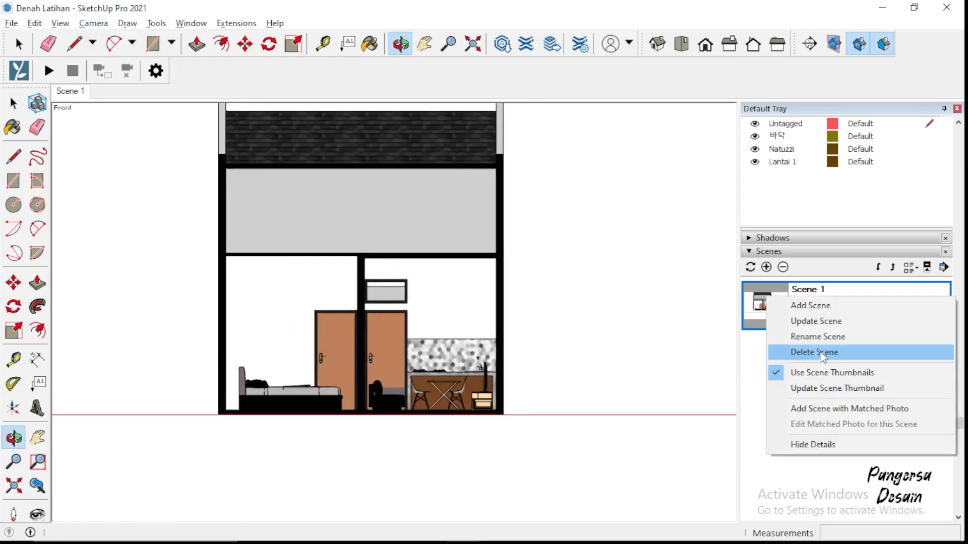
left_click(813, 319)
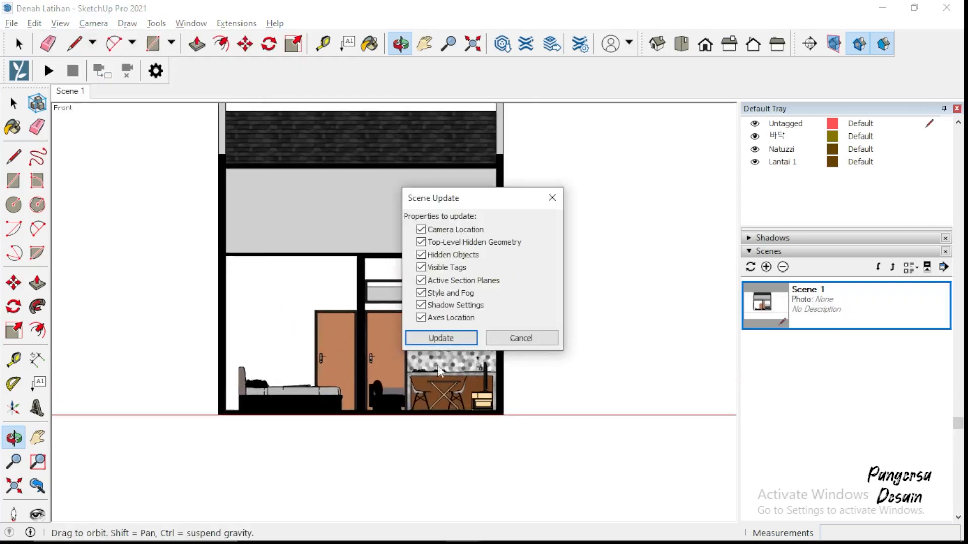
left_click(472, 340)
scroll(400, 387, "down", 1)
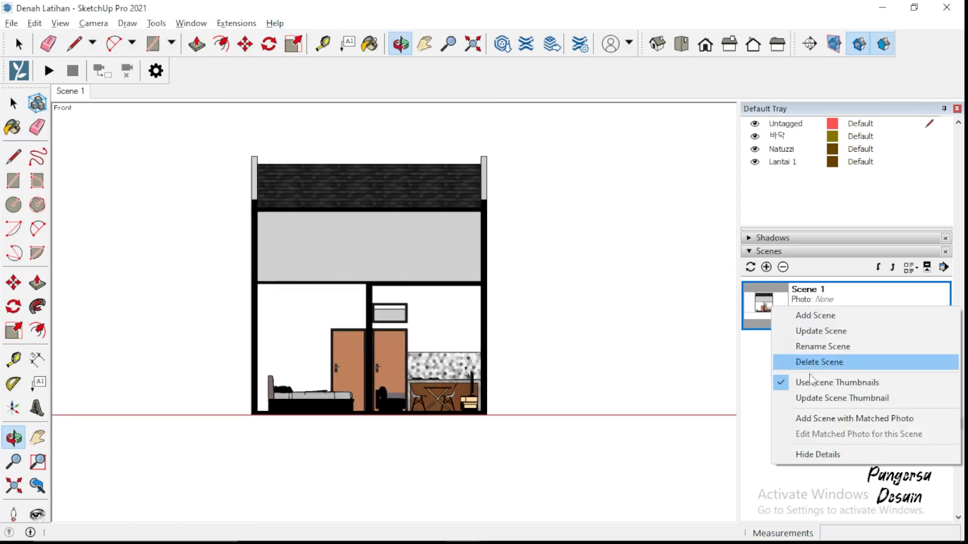
left_click(806, 331)
left_click(499, 337)
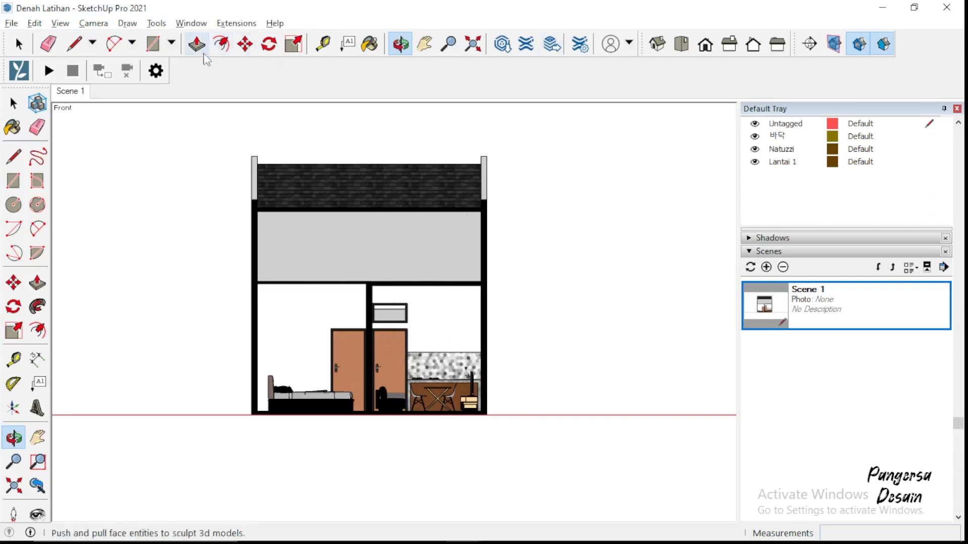
- Rename the saved scene of the front section as "Potongan A - A"
right_click(65, 97)
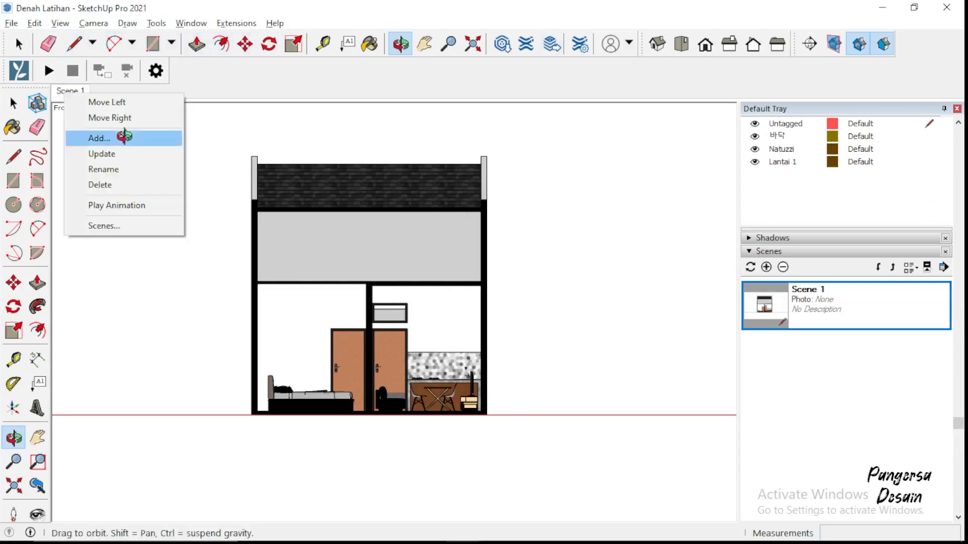
left_click(125, 167)
type("Poto")
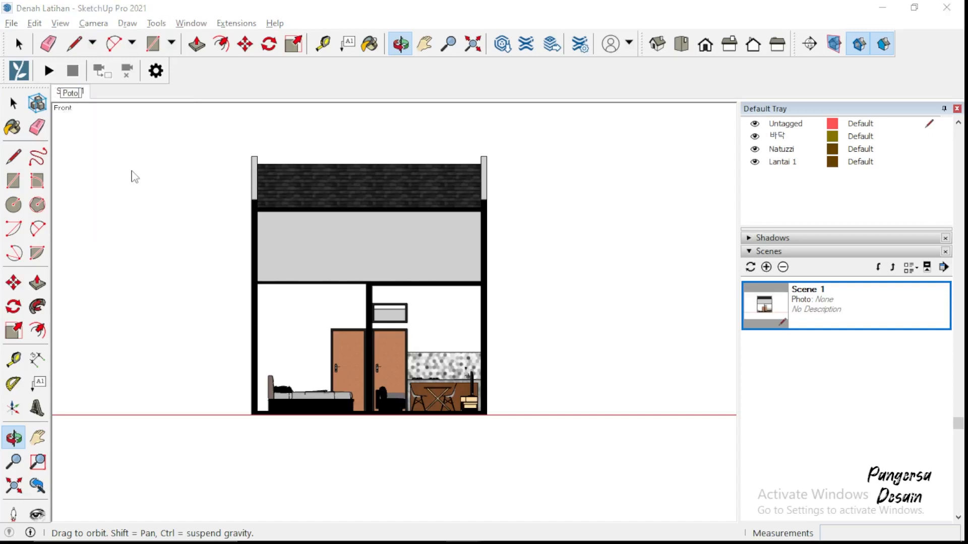
type("ngan A -")
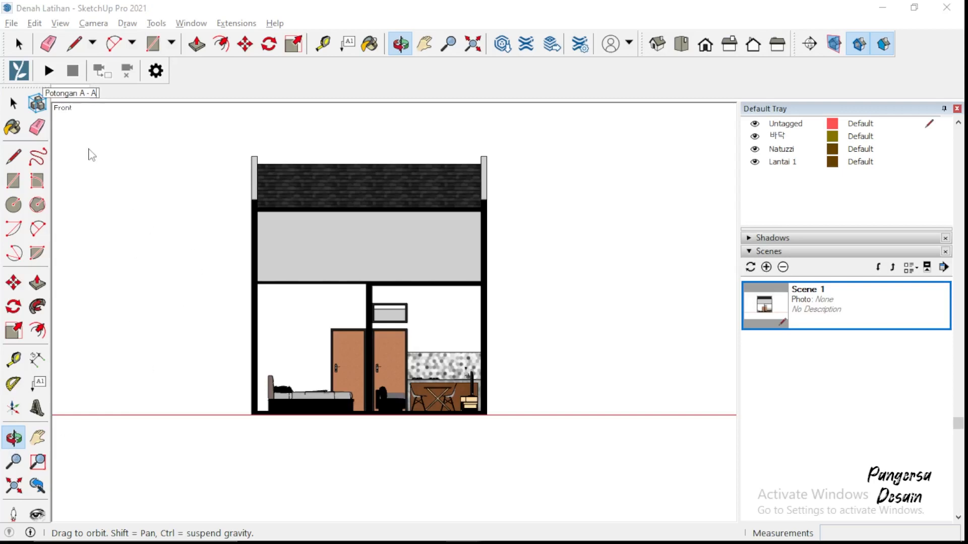
type(" A")
key("Return")
- Try to place a second section plane on the house's side wall facing away from the flat floor plan
left_click_drag(199, 151, 423, 292)
left_click(810, 44)
scroll(314, 387, "down", 2)
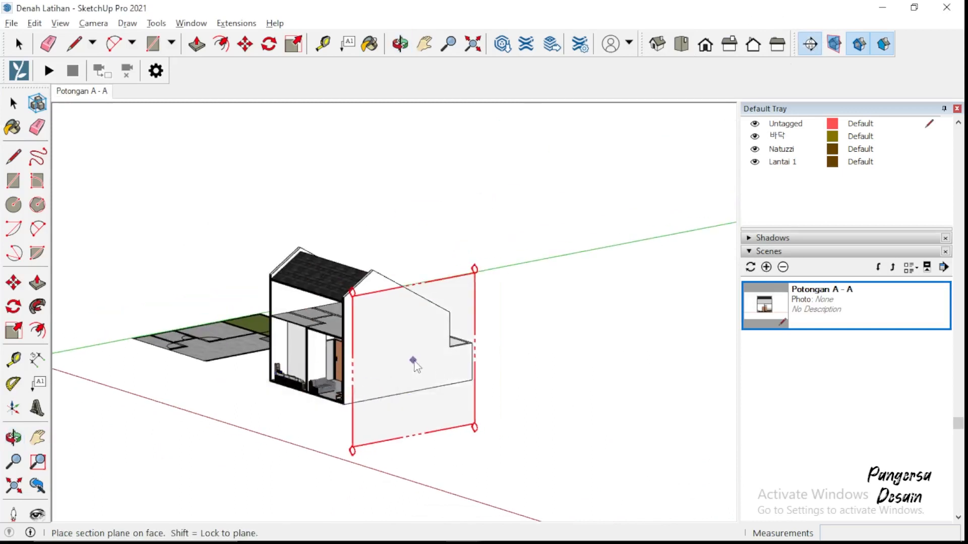
left_click(416, 363)
scroll(359, 358, "down", 2)
left_click(14, 103)
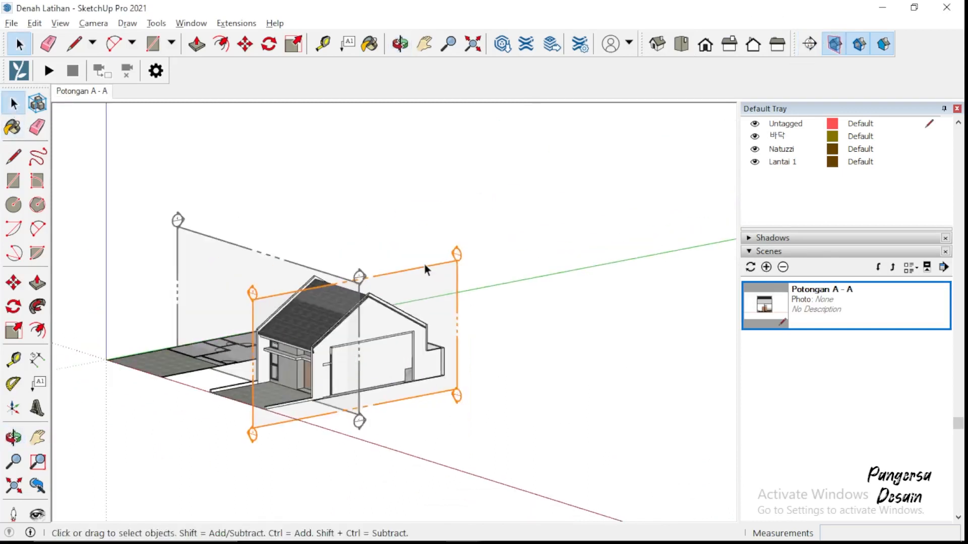
left_click(459, 262)
scroll(432, 305, "up", 4)
key("m")
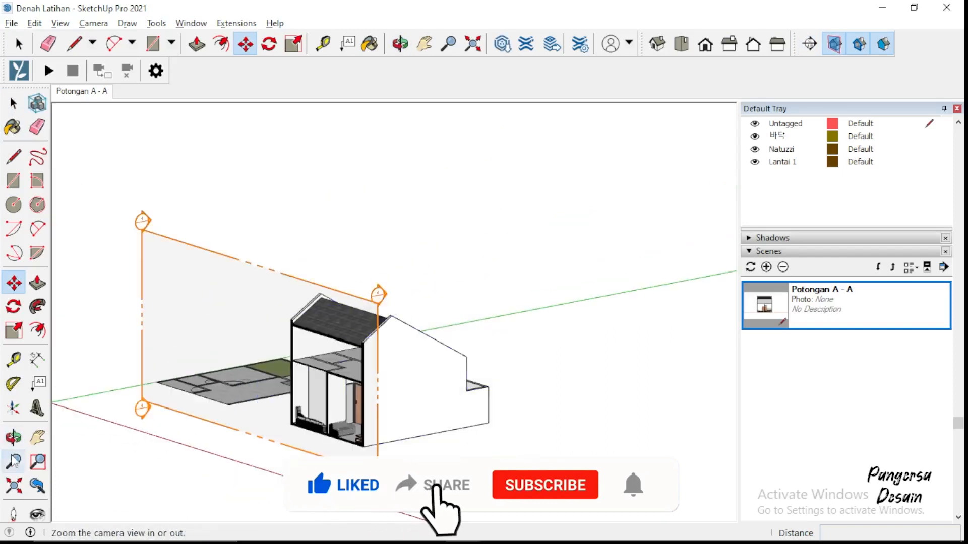
- Place a new section plane on the house's side wall facing the flat floor plan
left_click(13, 439)
left_click_drag(171, 370, 567, 391)
left_click(809, 44)
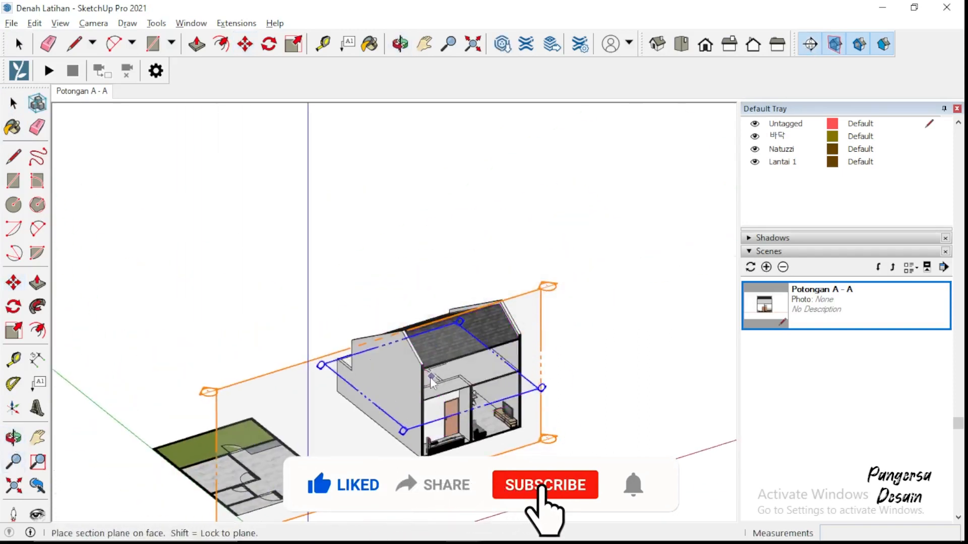
left_click(434, 378)
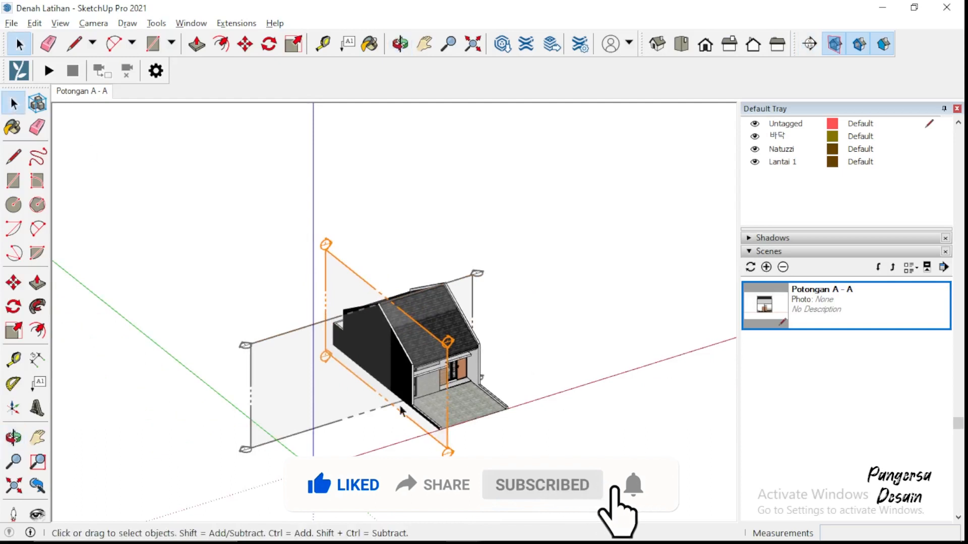
- Move the new section plane about 4.26 m along the red axis so it cuts through the living and kitchen area
left_click(401, 411)
scroll(447, 453, "up", 3)
key("m")
left_click(446, 446)
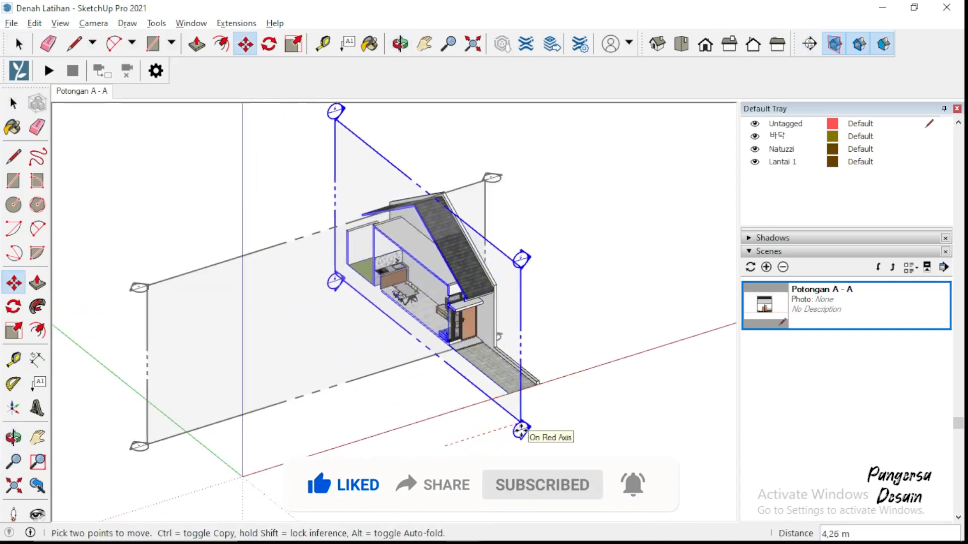
left_click(521, 430)
scroll(410, 410, "down", 2)
left_click(14, 104)
scroll(373, 264, "up", 2)
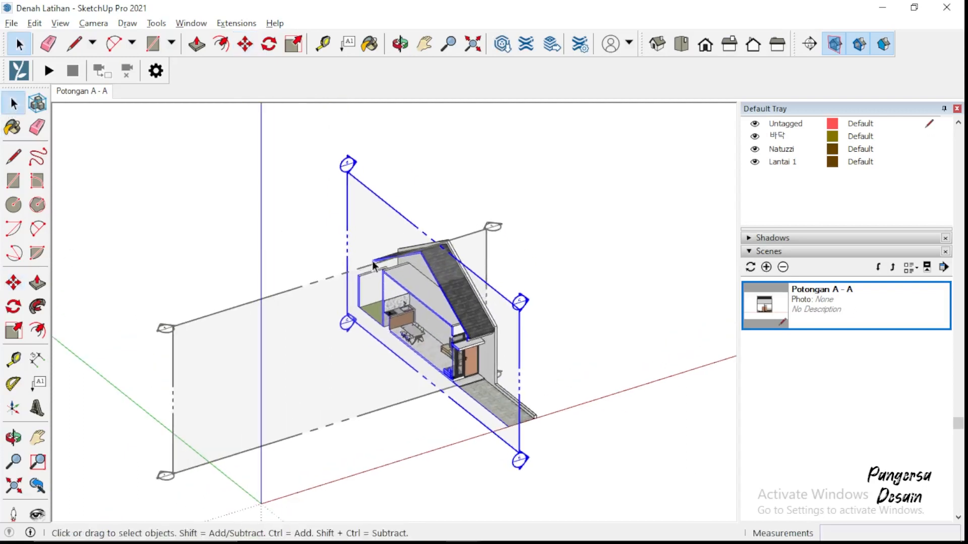
- Hide the section planes, switch to the standard left view and frame the whole longitudinal section
left_click(833, 45)
left_click(94, 23)
mouse_move(222, 70)
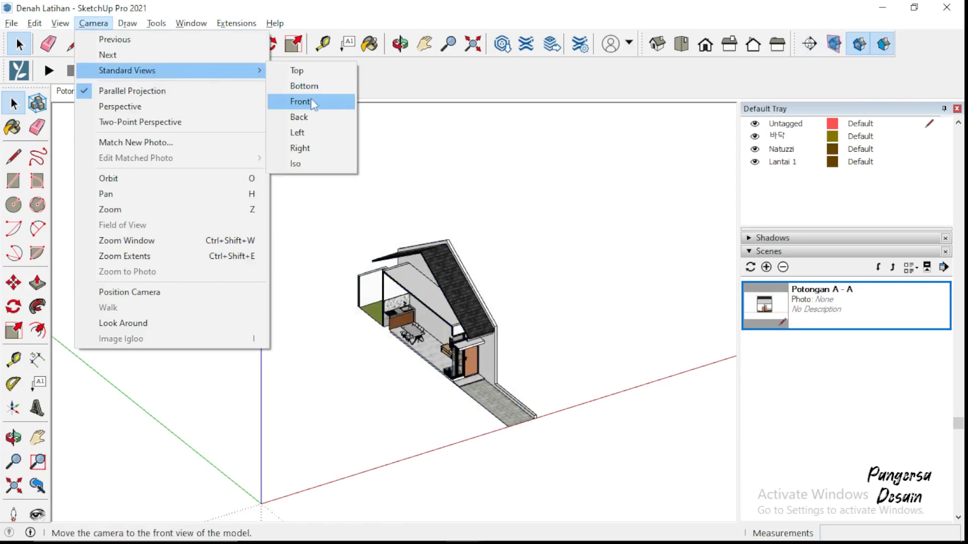
left_click(319, 134)
scroll(307, 348, "up", 5)
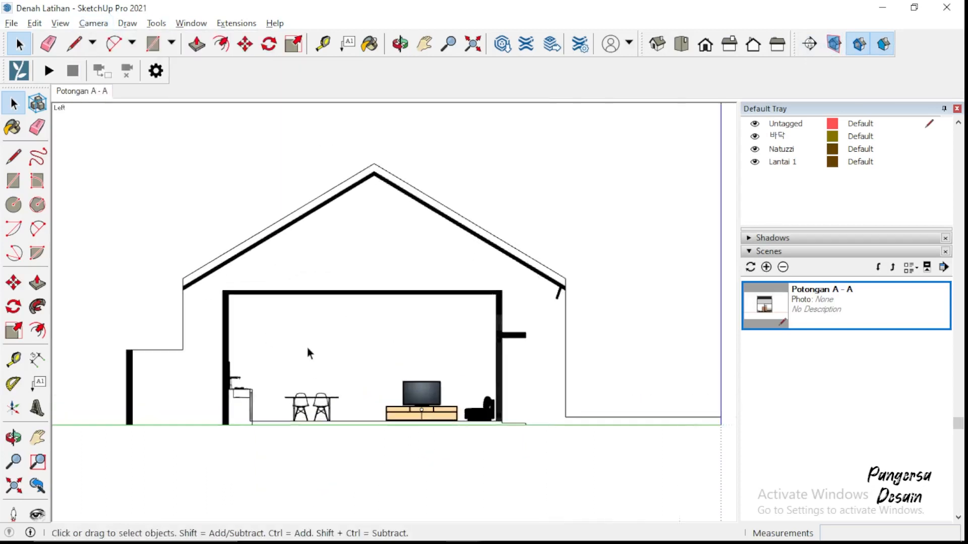
scroll(307, 349, "down", 2)
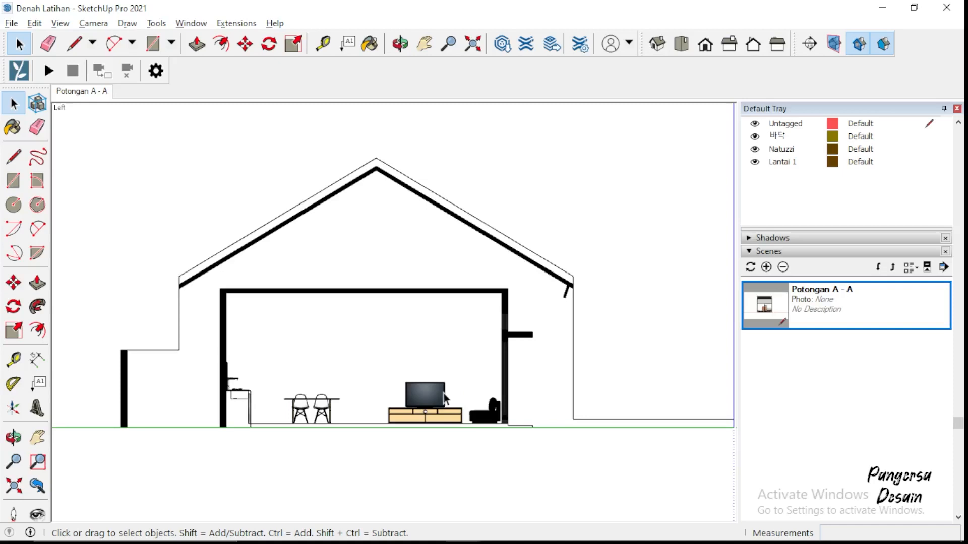
scroll(443, 394, "up", 3)
scroll(444, 395, "down", 2)
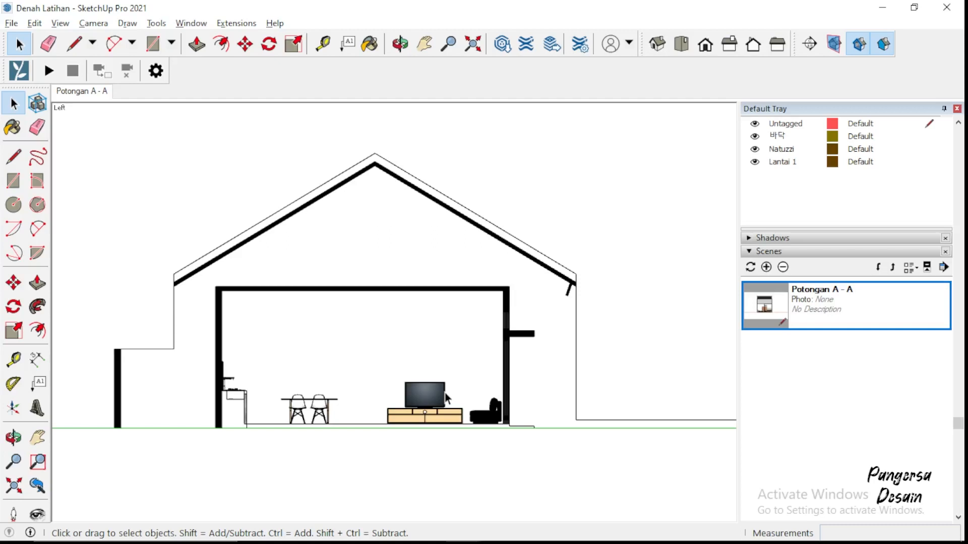
scroll(427, 393, "down", 2)
scroll(419, 399, "up", 1)
scroll(410, 404, "down", 1)
scroll(403, 409, "up", 2)
scroll(361, 395, "up", 1)
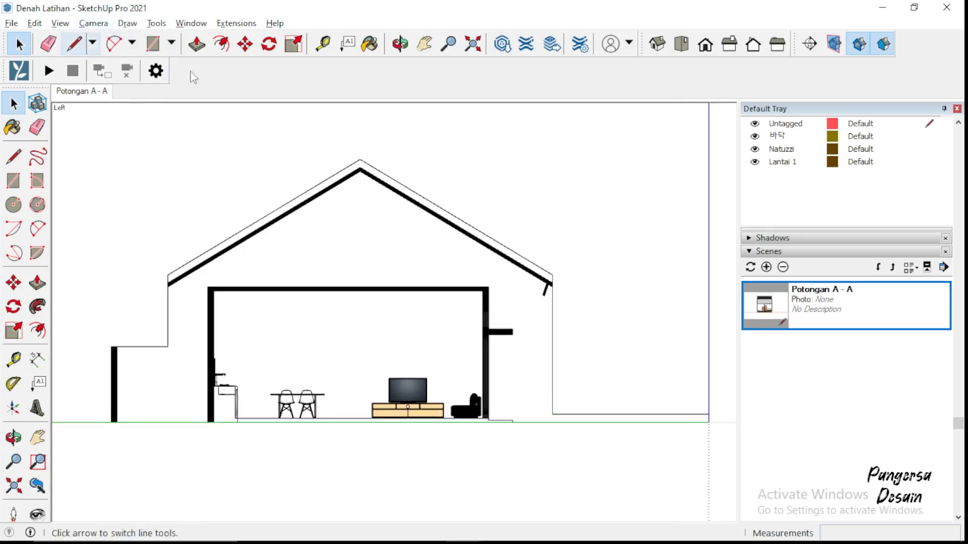
- Add a scene of the longitudinal section and rename it "Potongan B - B"
left_click(766, 267)
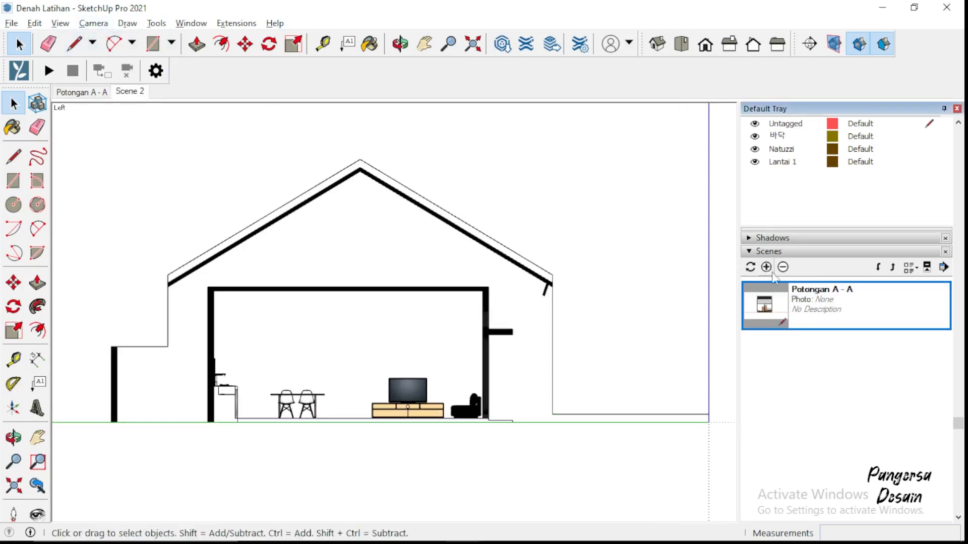
right_click(134, 95)
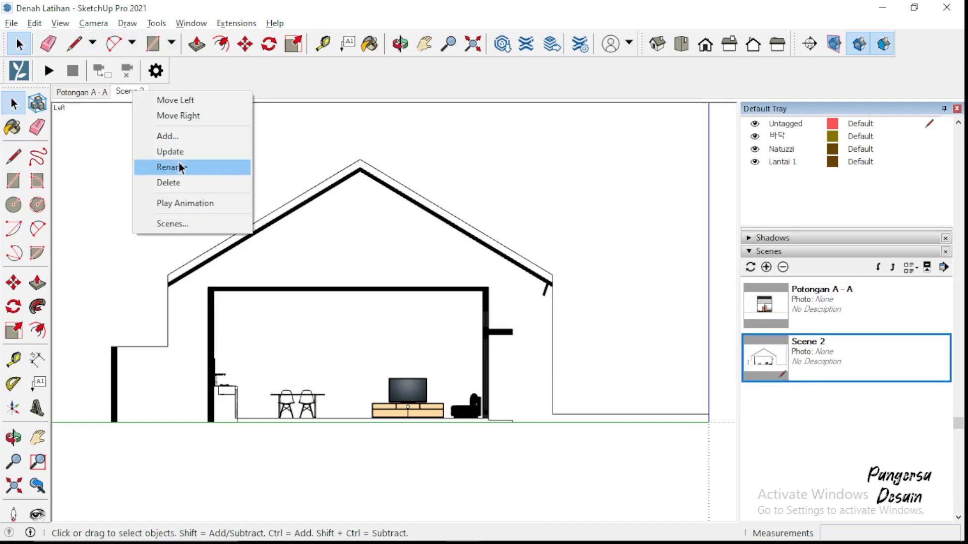
left_click(182, 168)
left_click(130, 92)
type("Potongan B")
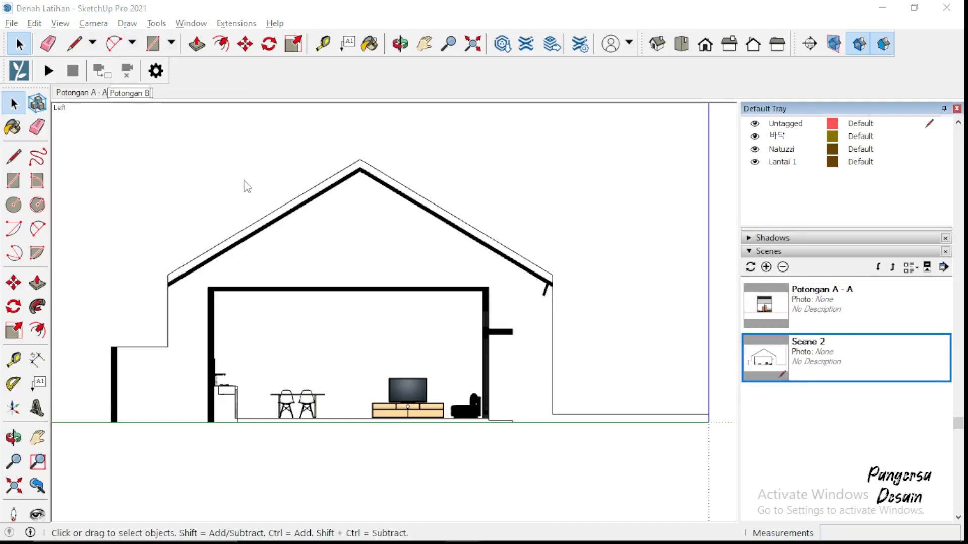
type(" - B")
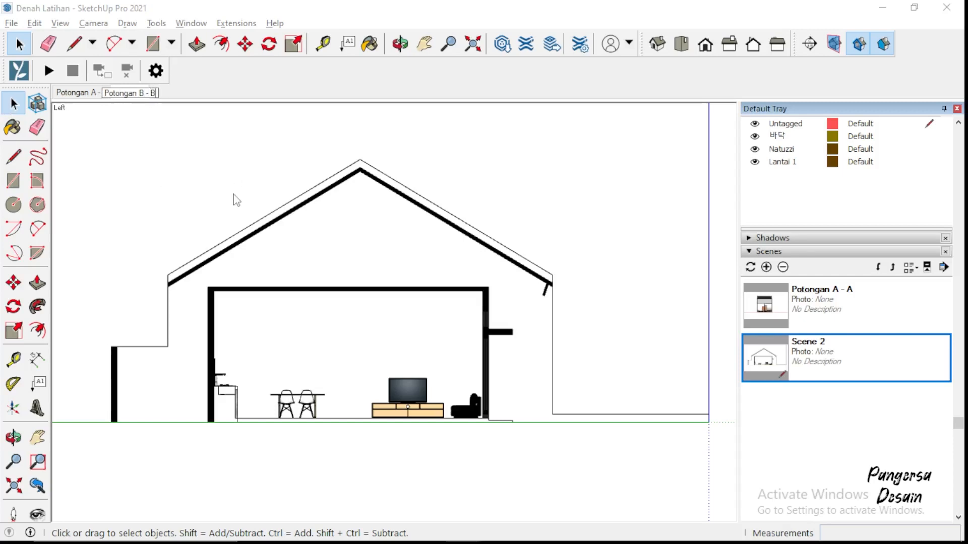
key("Return")
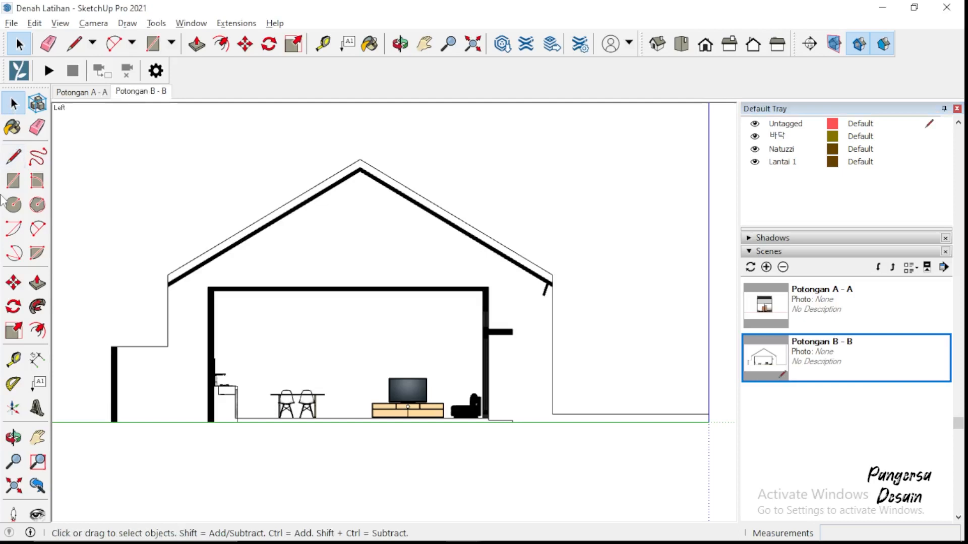
- Recall the saved scenes Potongan A - A and Potongan B - B in turn to check both sections
scroll(138, 304, "down", 2)
scroll(143, 306, "up", 1)
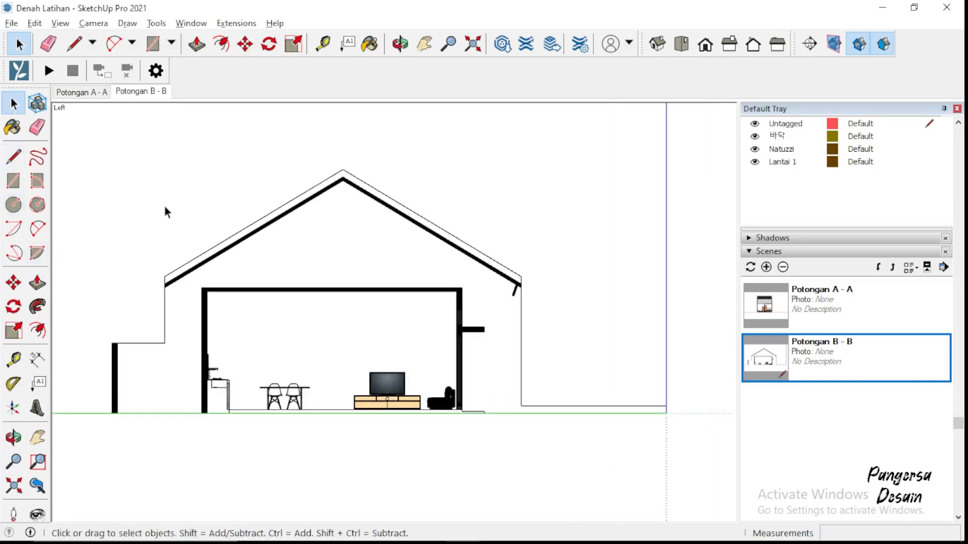
left_click(779, 314)
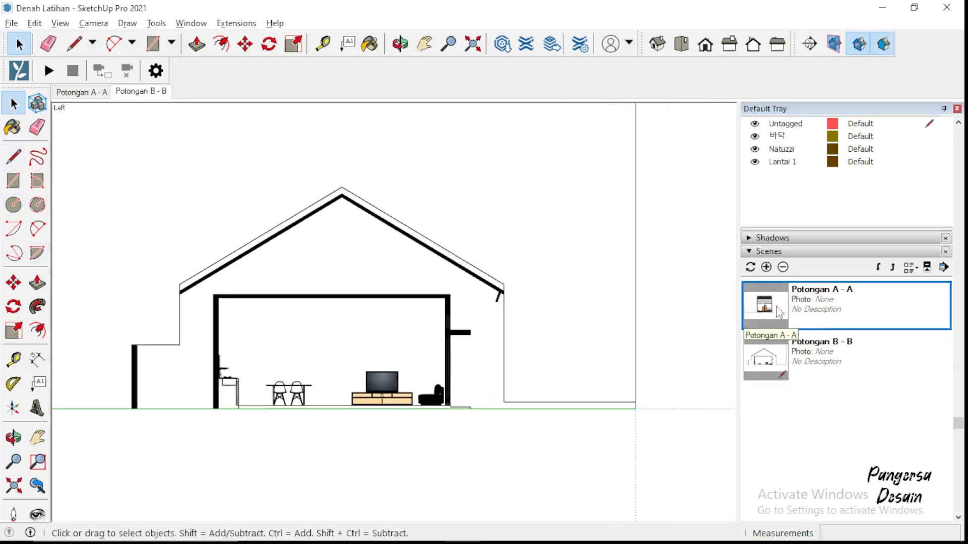
double_click(780, 312)
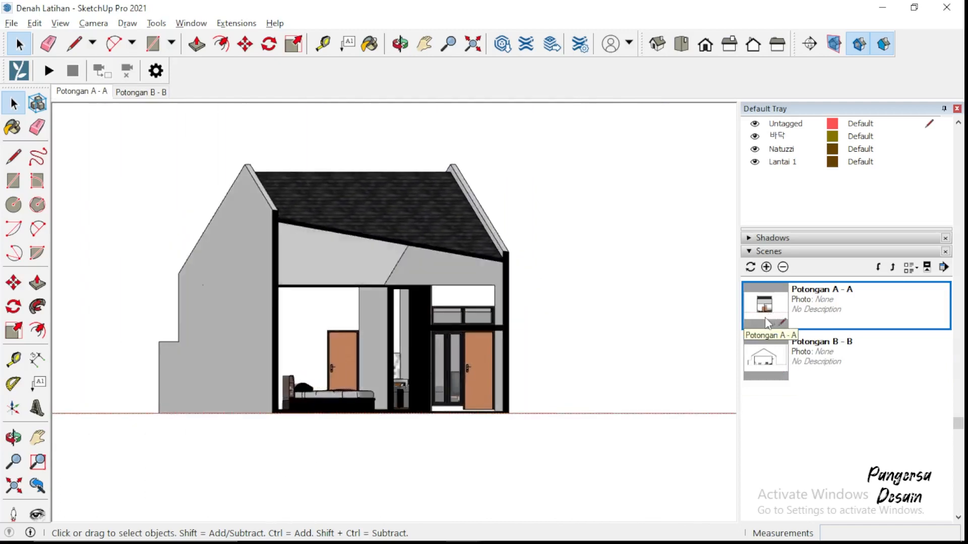
double_click(754, 374)
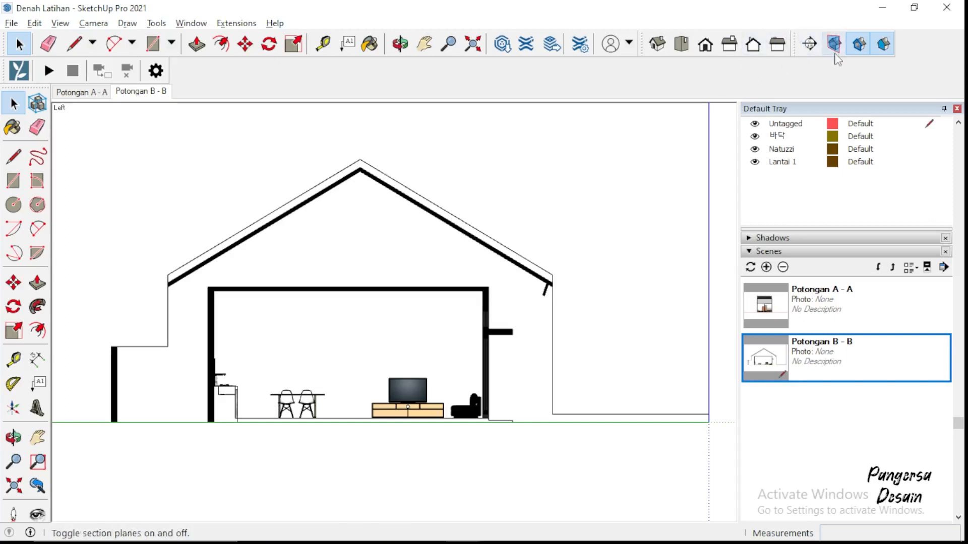
- Send the model to LayOut and create the document from the plain A4 Landscape paper template
left_click(551, 51)
left_click(527, 305)
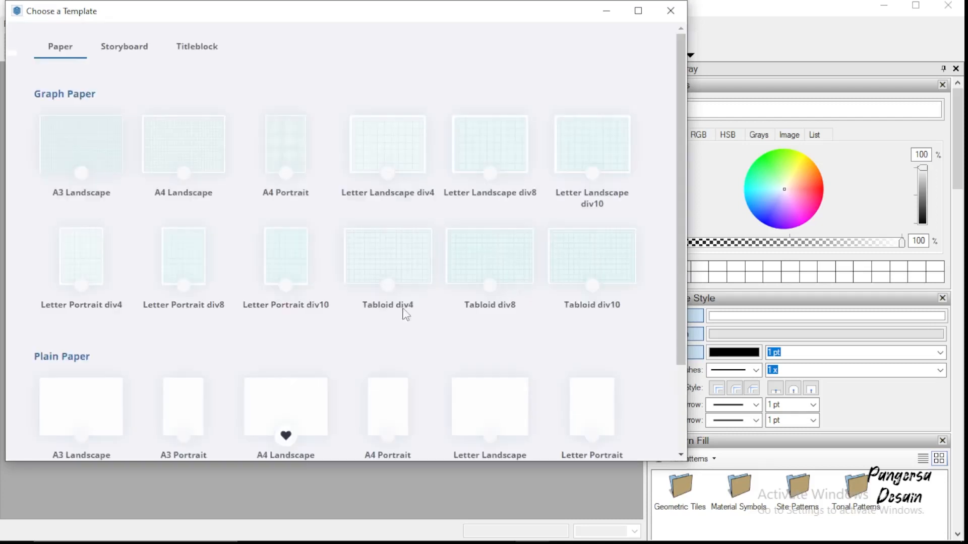
scroll(218, 386, "down", 1)
left_click(313, 331)
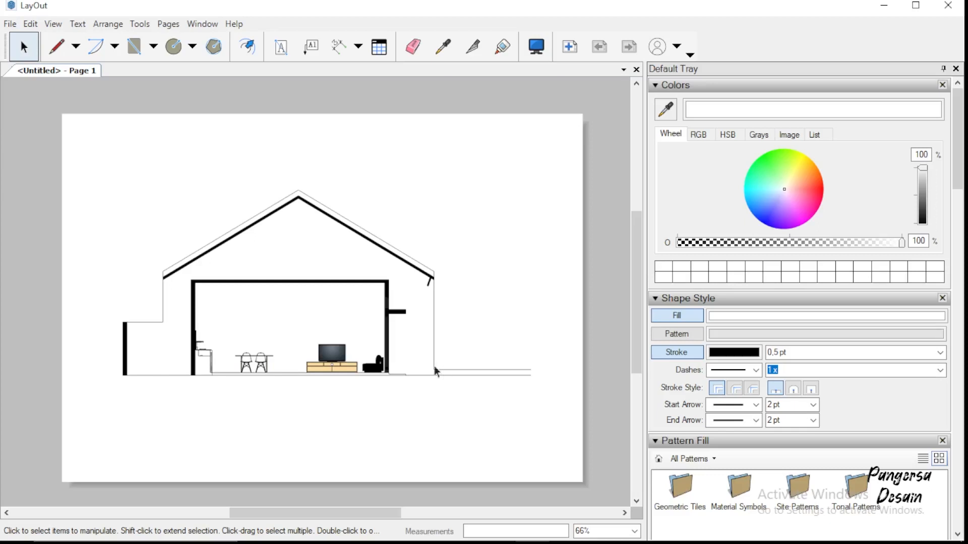
- Set the section viewport's orthographic scale to 1mm:50mm (1:50)
left_click(403, 342)
scroll(956, 271, "down", 5)
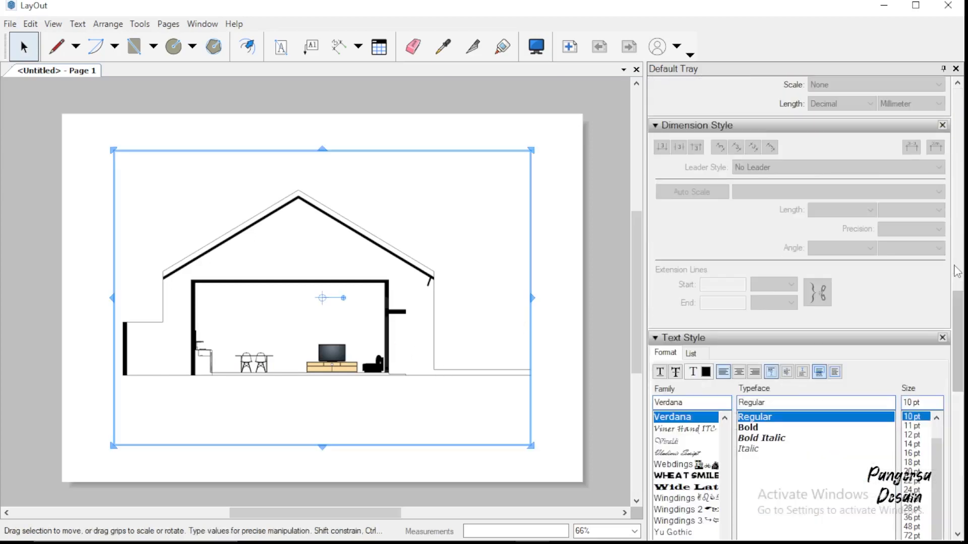
scroll(956, 271, "down", 4)
scroll(960, 283, "up", 8)
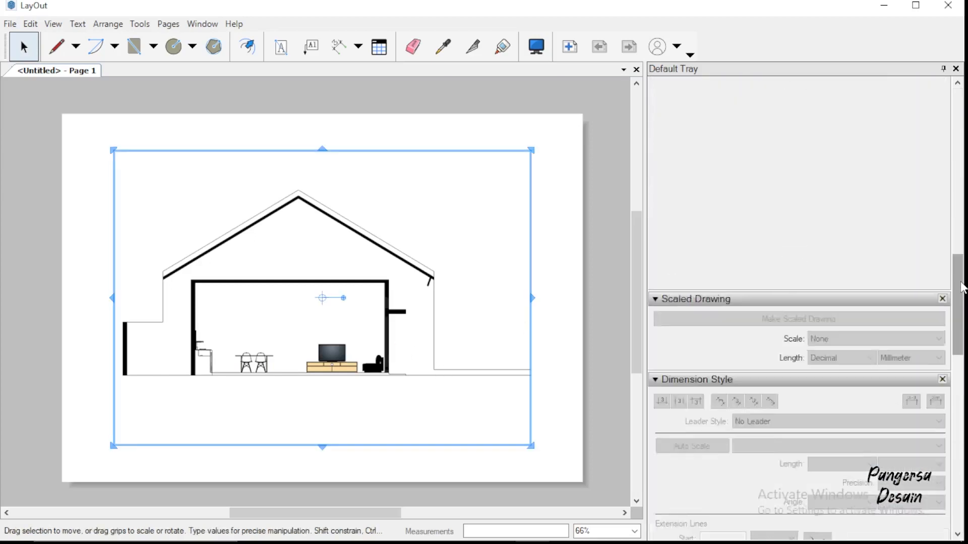
scroll(962, 286, "up", 3)
left_click(927, 154)
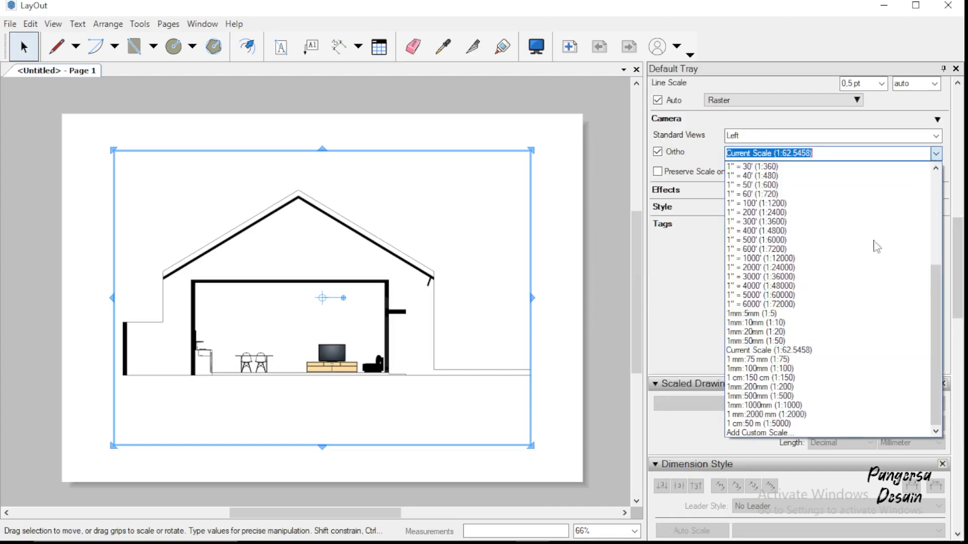
left_click(833, 341)
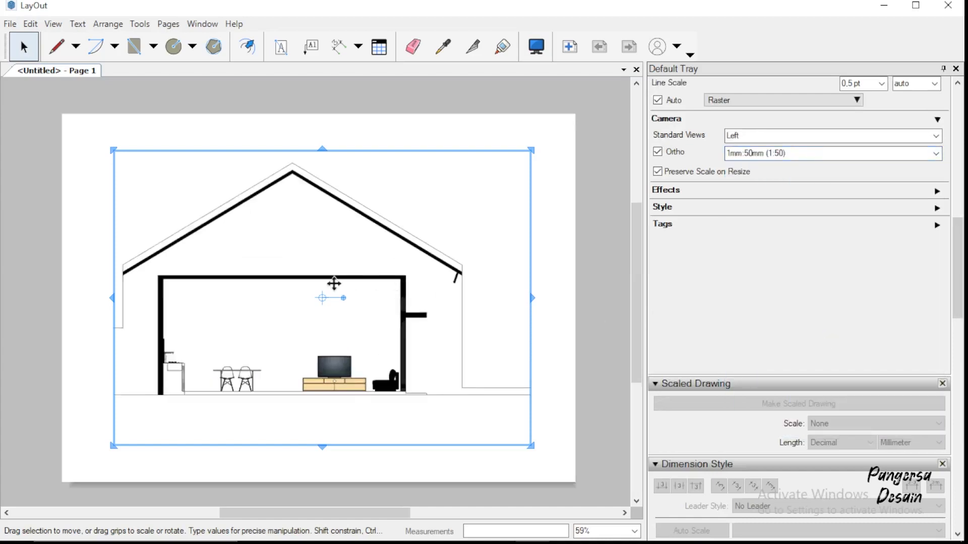
- Widen the viewport frame on both sides to include the full section and set its scale to 1 mm:75 mm (1:75)
scroll(334, 284, "down", 1)
left_click(497, 294)
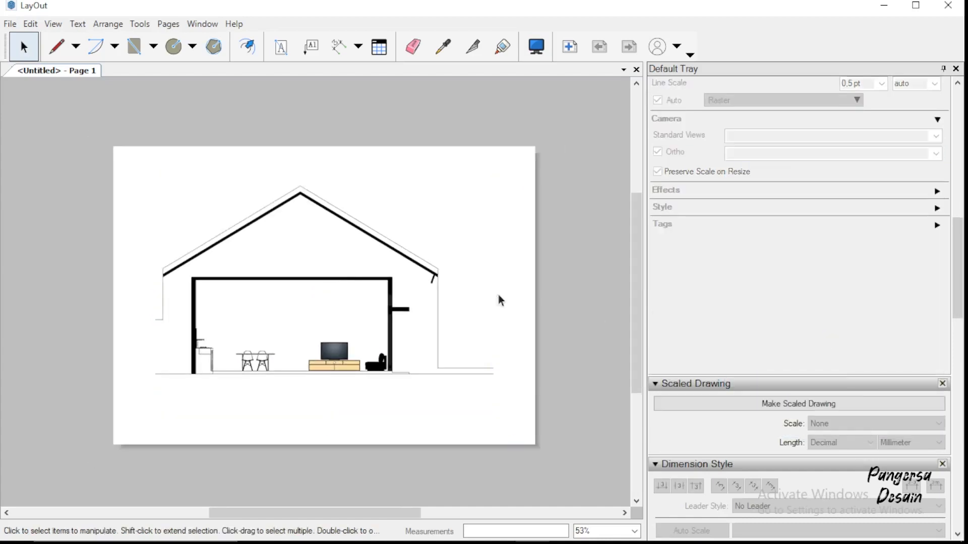
left_click(400, 305)
left_click_drag(495, 295, 555, 296)
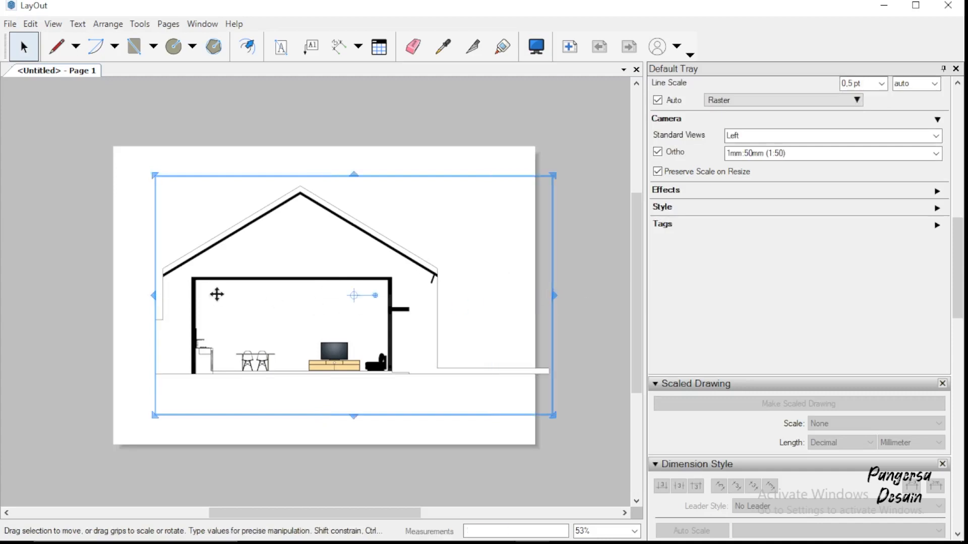
left_click_drag(153, 291, 108, 292)
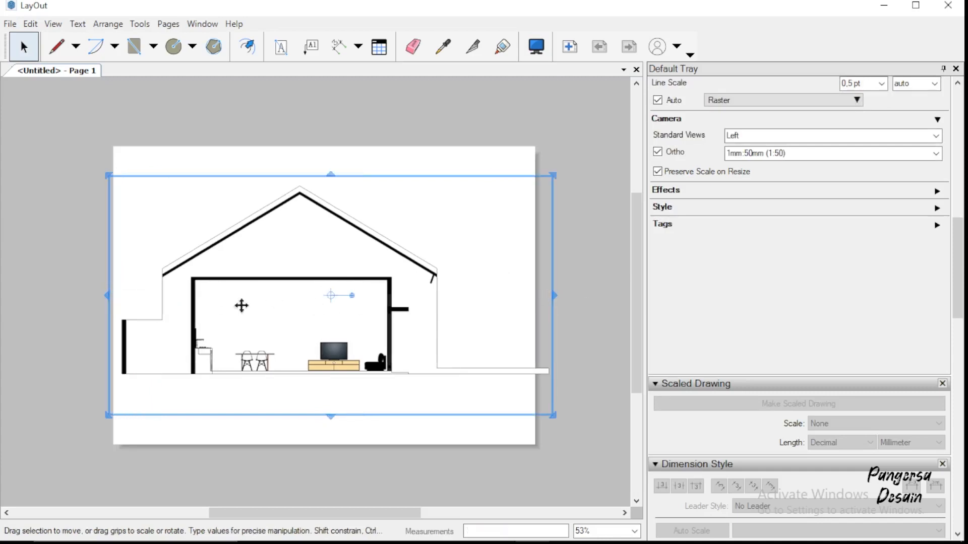
left_click(936, 153)
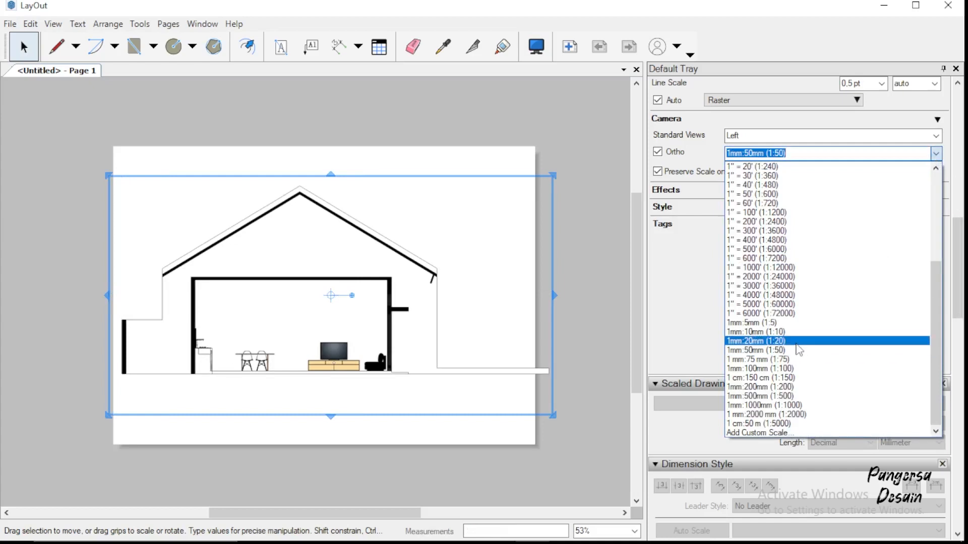
left_click(801, 360)
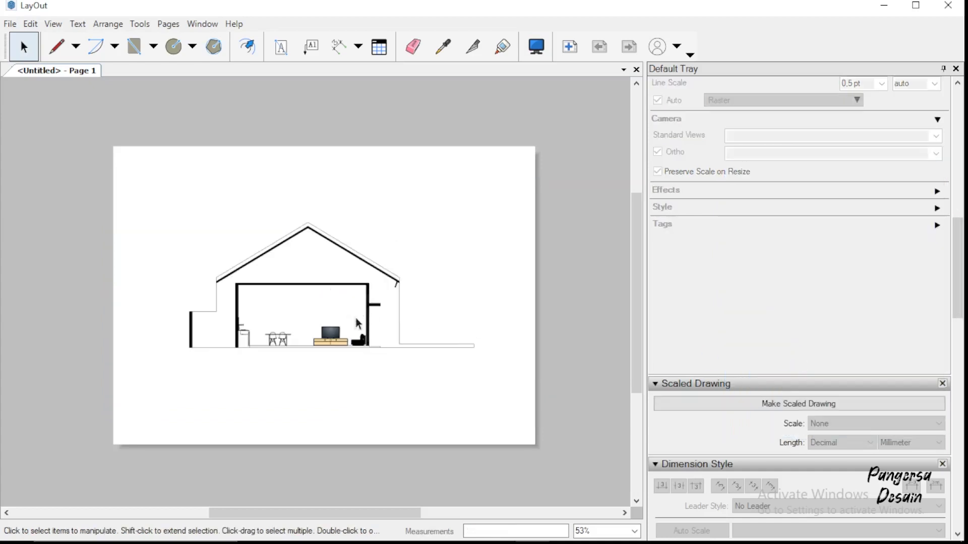
- Switch the section viewport's scene to Potongan A - A
mouse_move(964, 277)
left_mouse_down()
mouse_move(962, 241)
mouse_move(962, 267)
left_mouse_up()
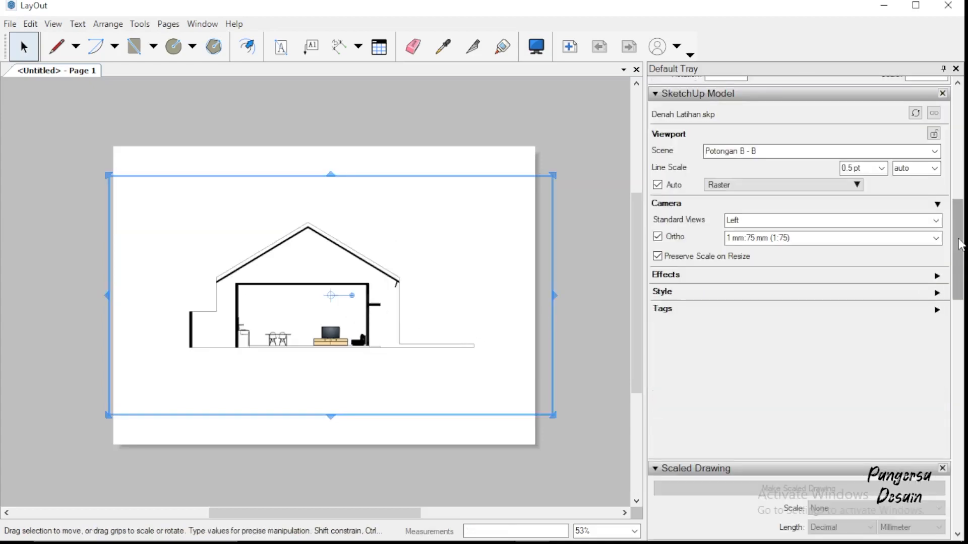
left_click(788, 151)
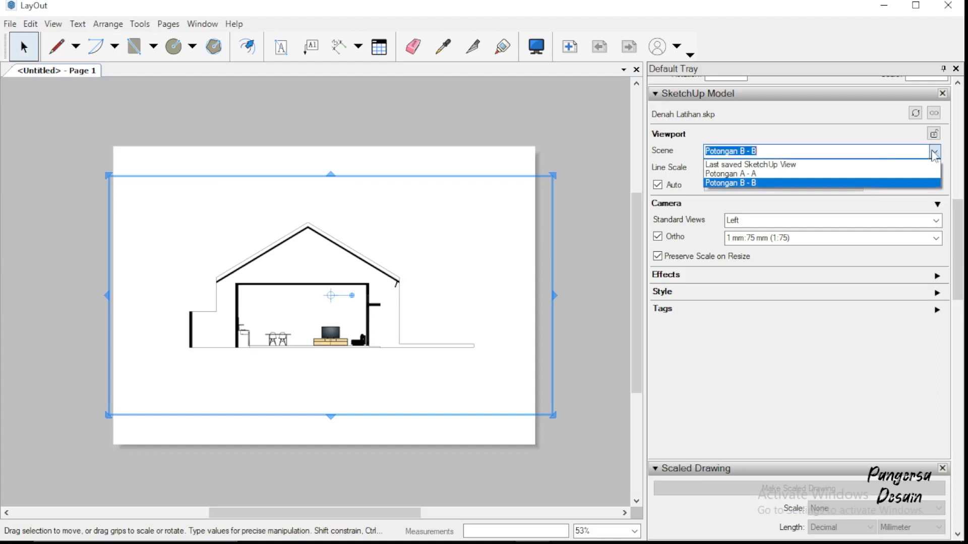
left_click(791, 174)
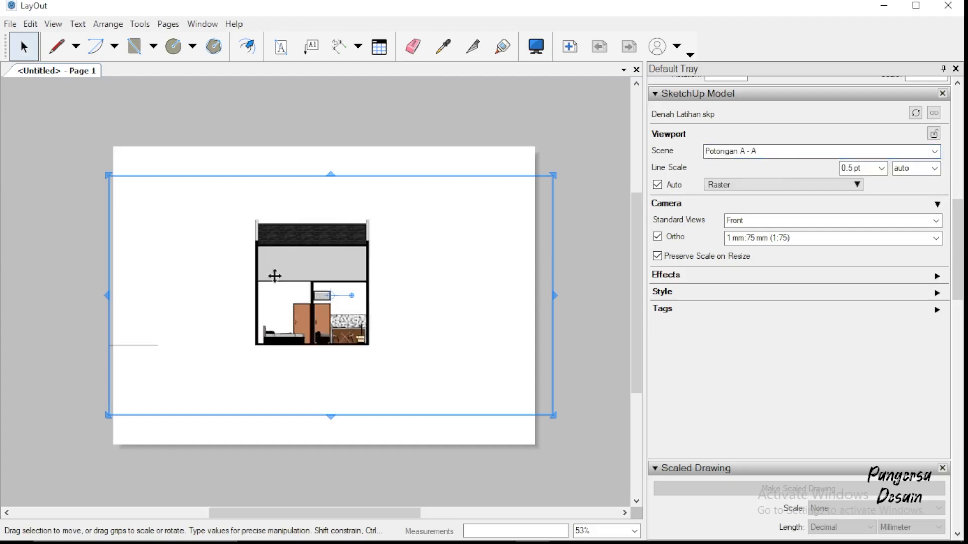
- Set the viewport's orthographic scale to 1mm:50mm (1:50) and extend its frame upward to clear the roof
left_click(935, 238)
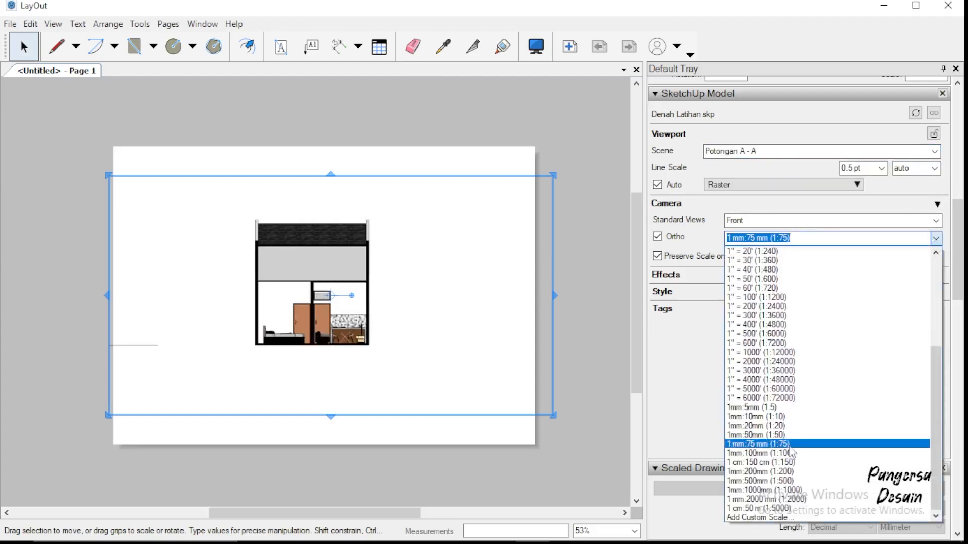
left_click(684, 433)
left_click_drag(331, 173, 330, 151)
left_click(337, 246)
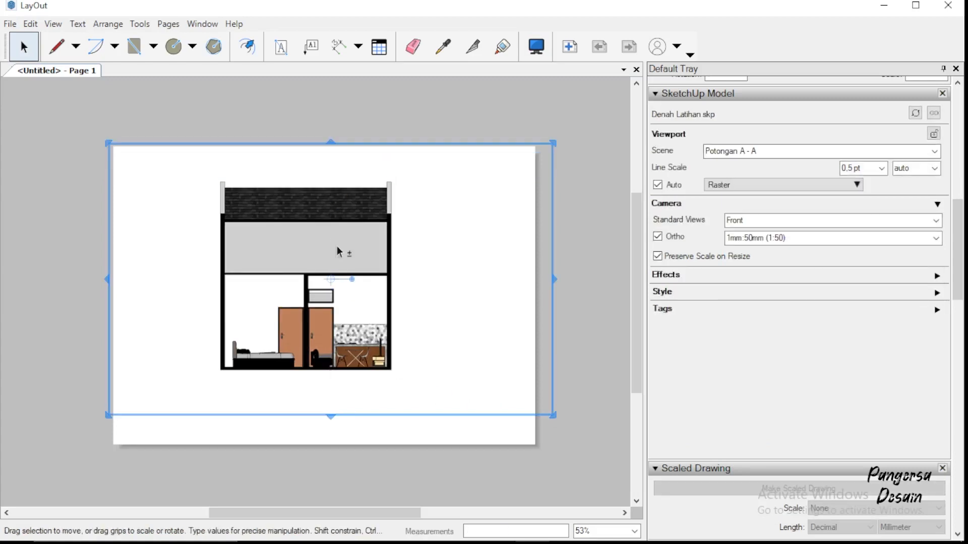
- Nudge the viewport horizontally until the section drawing sits about centred on the sheet
key("shift+Left")
key("shift+Left")
key("shift+Left")
key("shift+Left")
key("shift+Left")
key("shift+Left")
key("shift+Right")
key("shift+Right")
key("shift+Right")
key("shift+Right")
key("shift+Right")
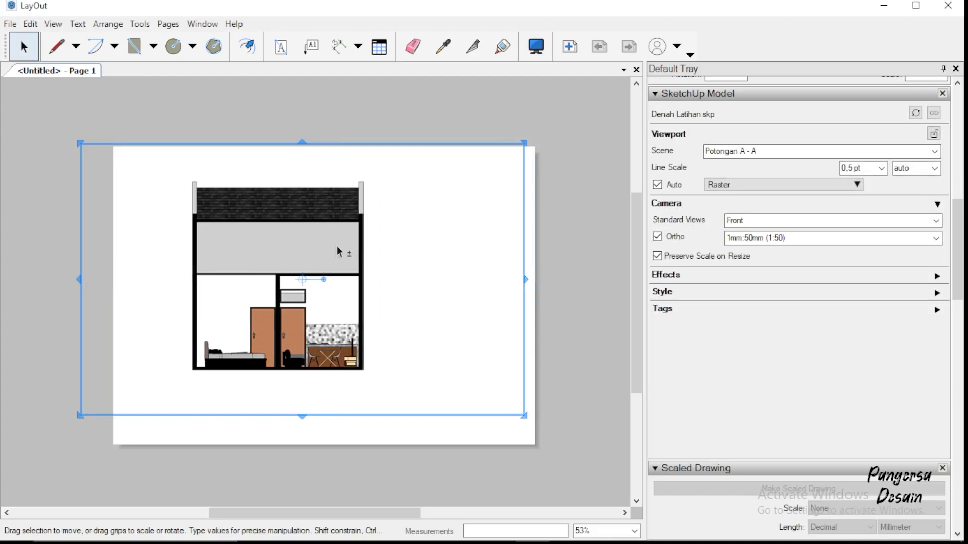
key("shift+Right")
key("shift+Right")
key("shift+Right")
key("shift+Right")
key("shift+Right")
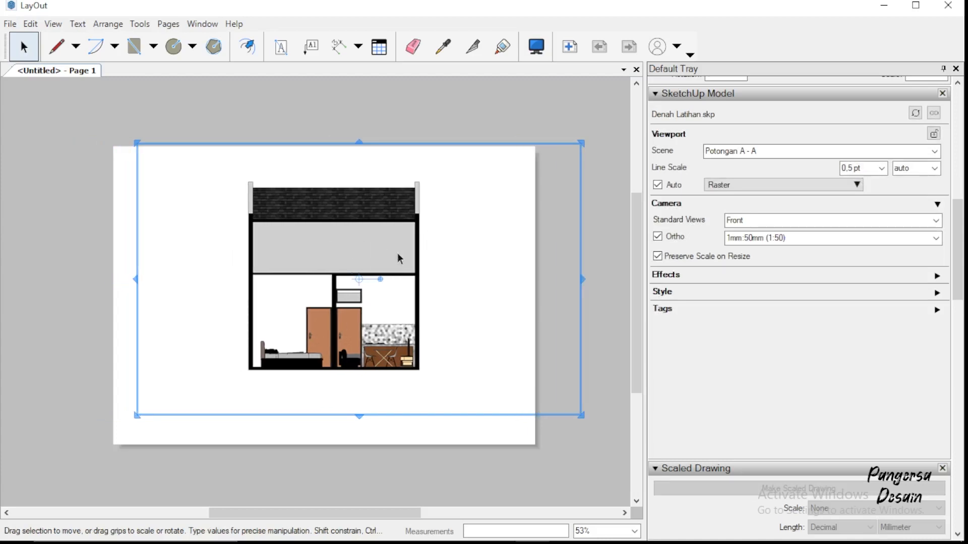
- Narrow the viewport frame from both sides so it fits closely around the section drawing
left_click_drag(584, 279, 438, 279)
left_click_drag(136, 279, 238, 289)
key("Escape")
- Cover the grey area between the roof beam and the ceiling slab with a white-filled rectangle
scroll(351, 240, "up", 5)
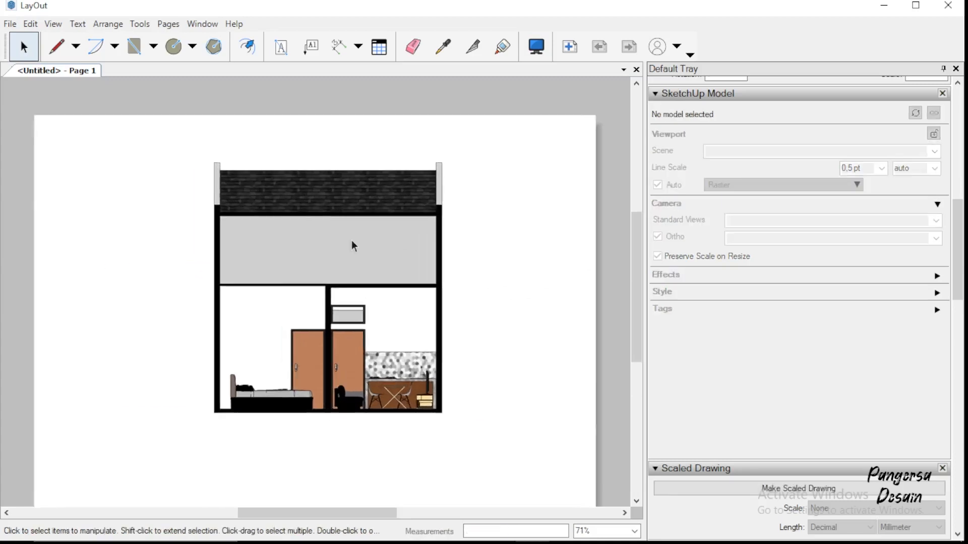
left_click(69, 45)
scroll(318, 263, "up", 3)
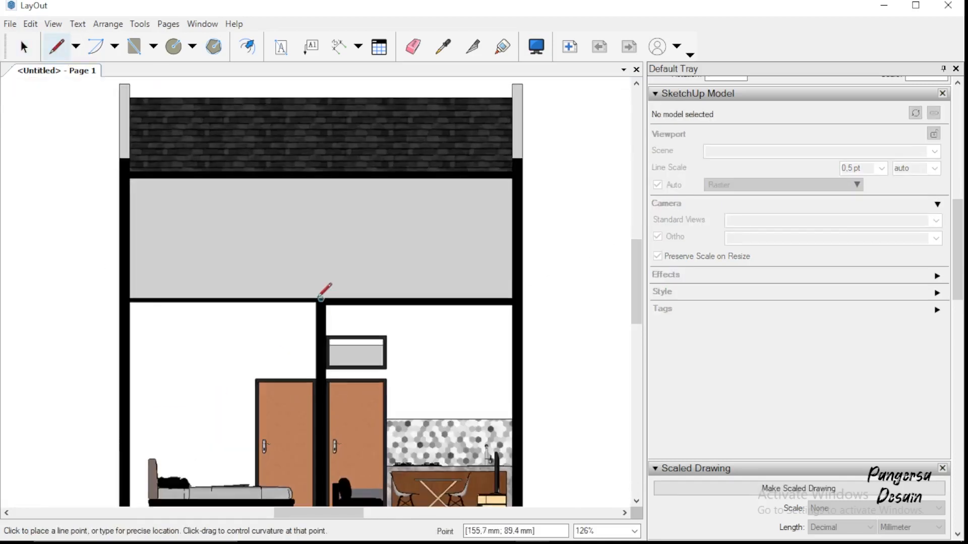
key("r")
left_click(130, 179)
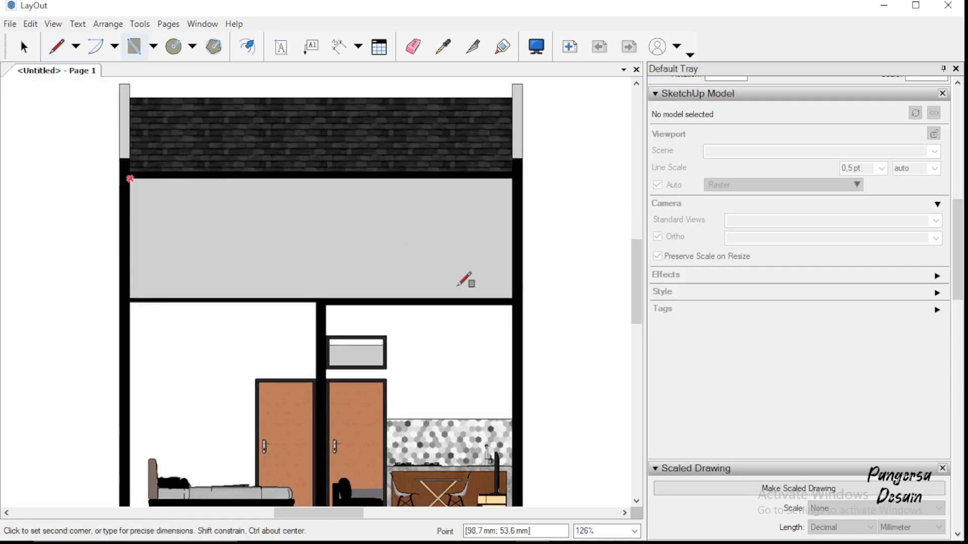
left_click(512, 299)
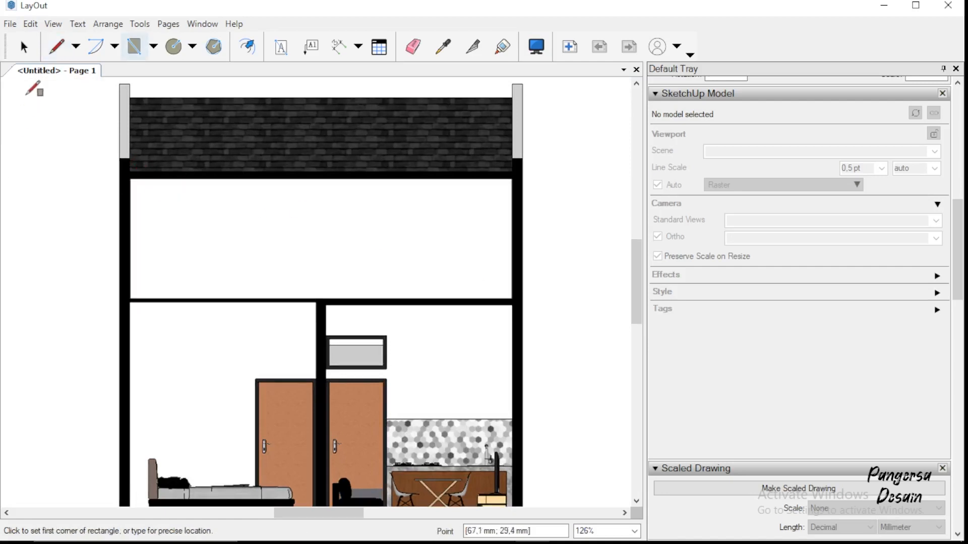
- Draw a vertical line about 35.8 mm long from the top of the interior wall up to the roof beam
left_click(57, 46)
scroll(348, 295, "down", 2)
left_click(332, 298)
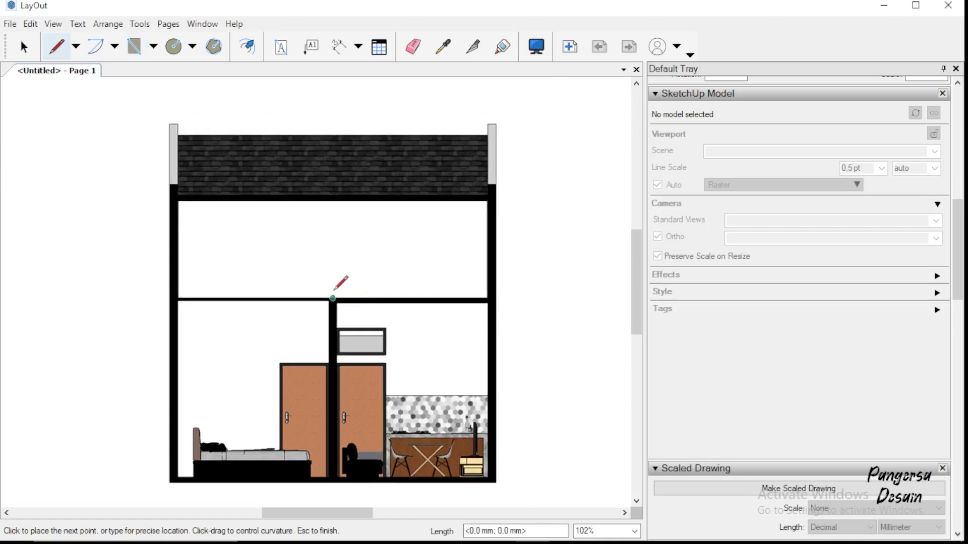
scroll(333, 201, "up", 4)
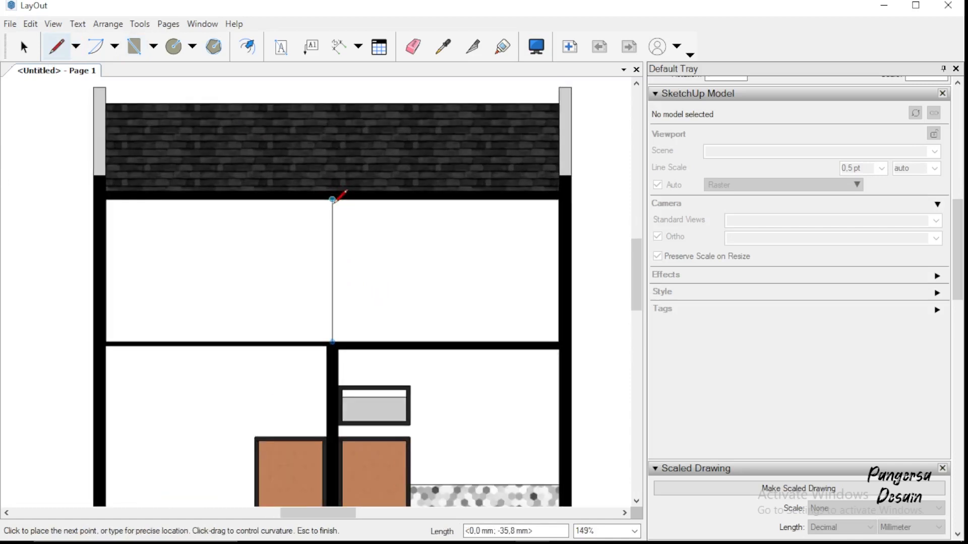
left_click(333, 200)
key("space")
- Draw a vertical line from ceiling to roof beam about midway between the central line and the right wall
scroll(299, 295, "down", 4)
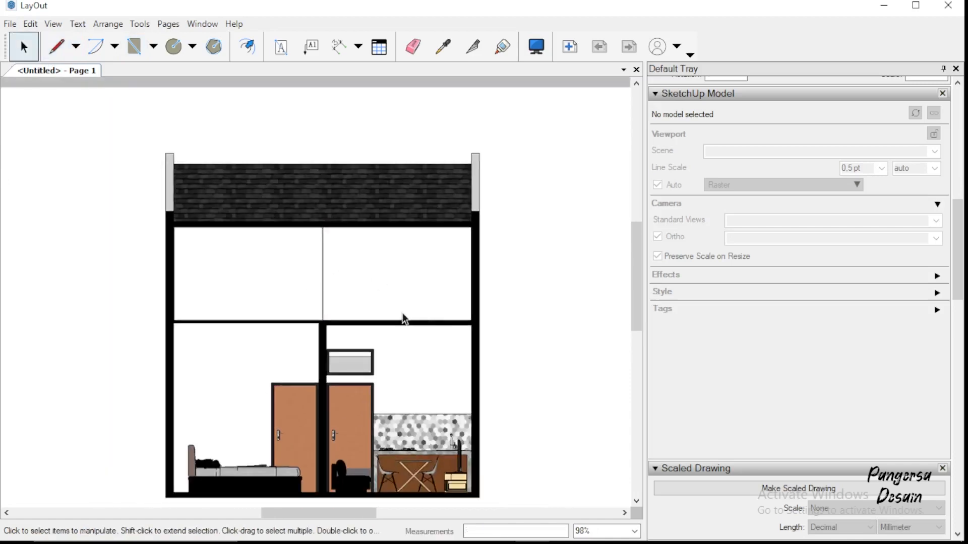
key("l")
left_click(399, 320)
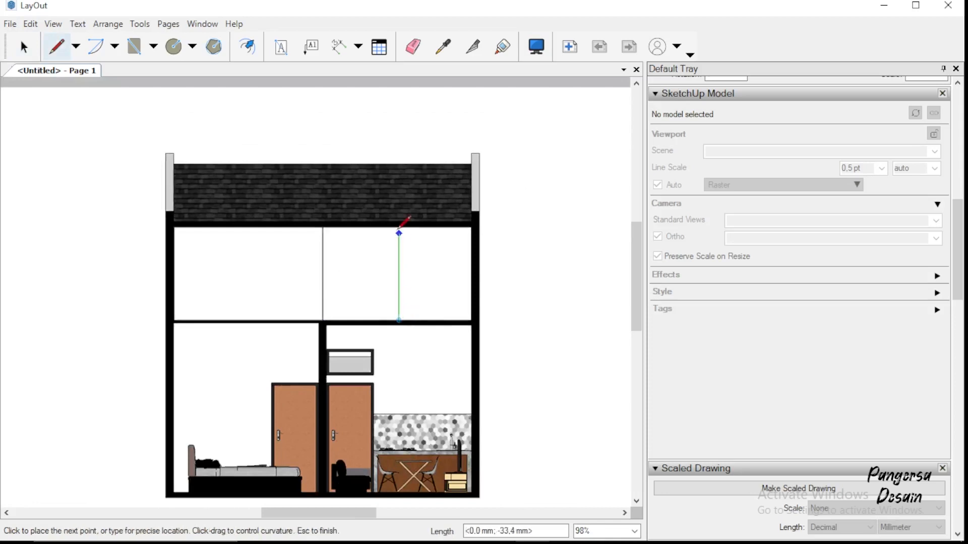
scroll(399, 226, "up", 2)
left_click(399, 225)
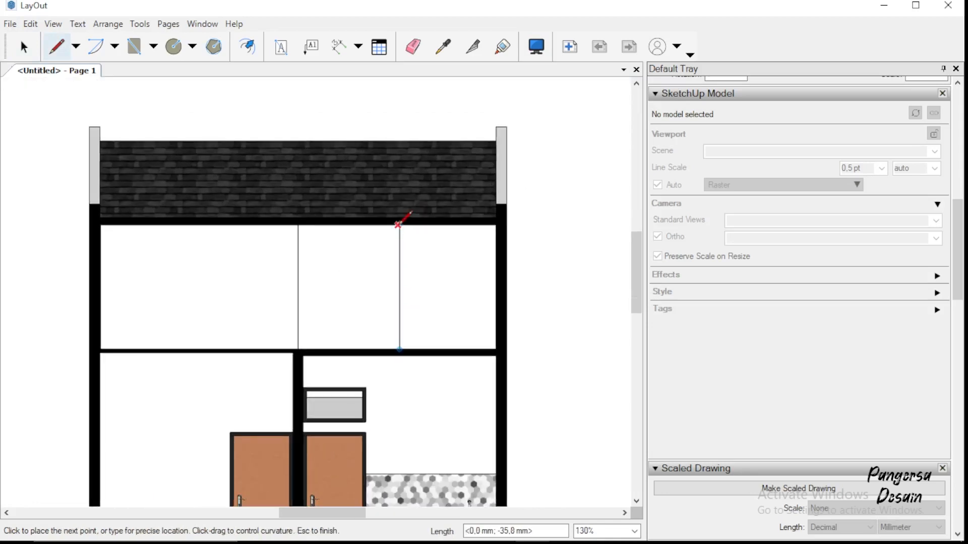
scroll(401, 217, "up", 2)
key("space")
- Draw a vertical line about 35.8 mm long that halves the rightmost bay of the white band
scroll(418, 298, "down", 3)
key("l")
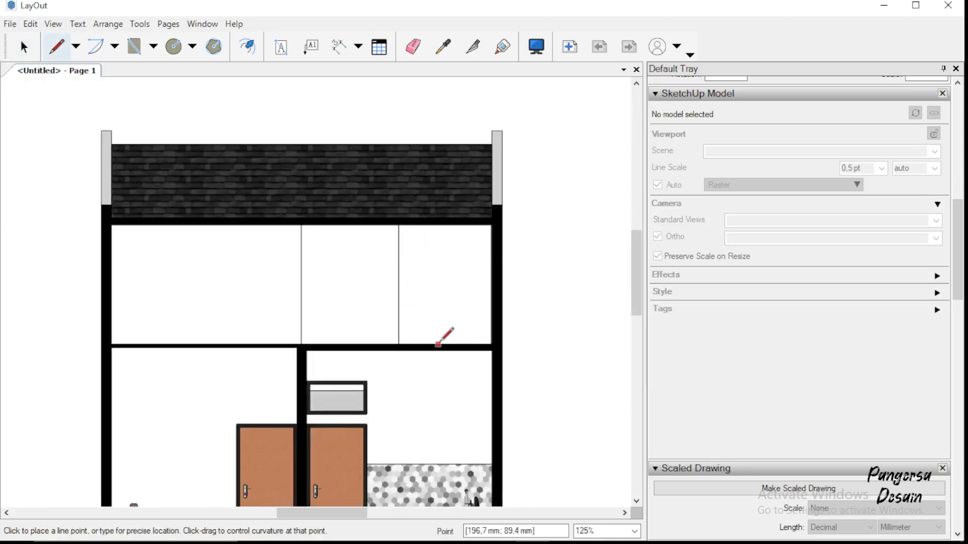
left_click(447, 344)
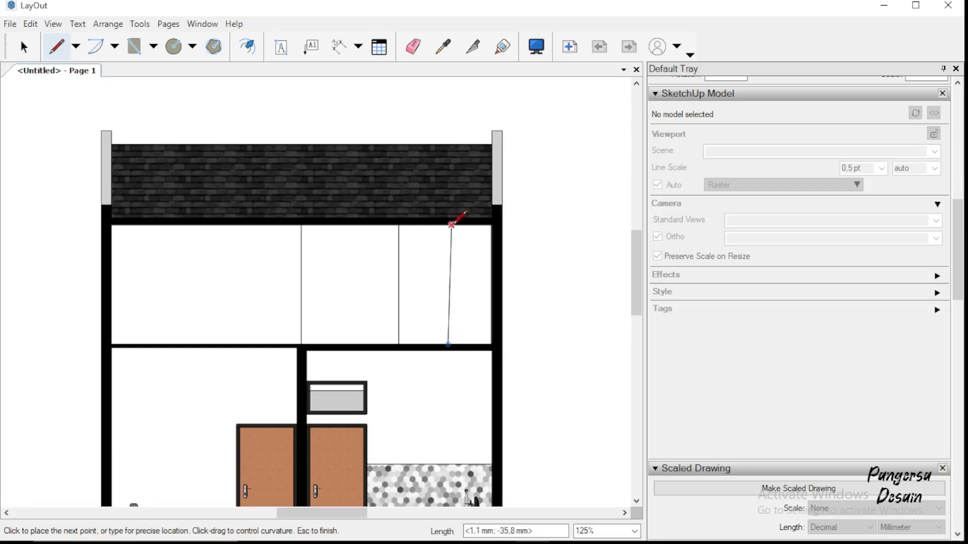
scroll(454, 221, "up", 3)
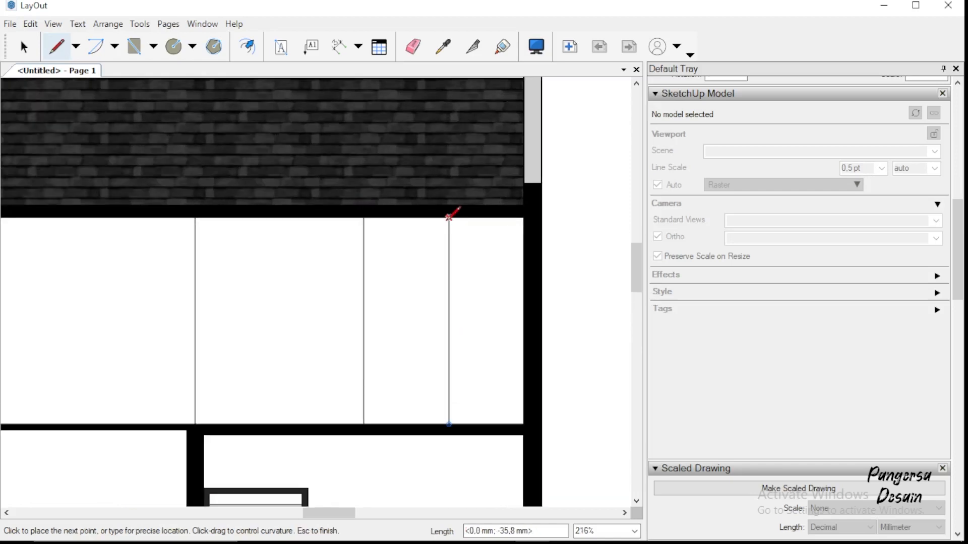
left_click(449, 223)
key("space")
- Draw a vertical line about 35.8 mm long that halves the bay immediately right of the central line
scroll(451, 232, "down", 2)
key("l")
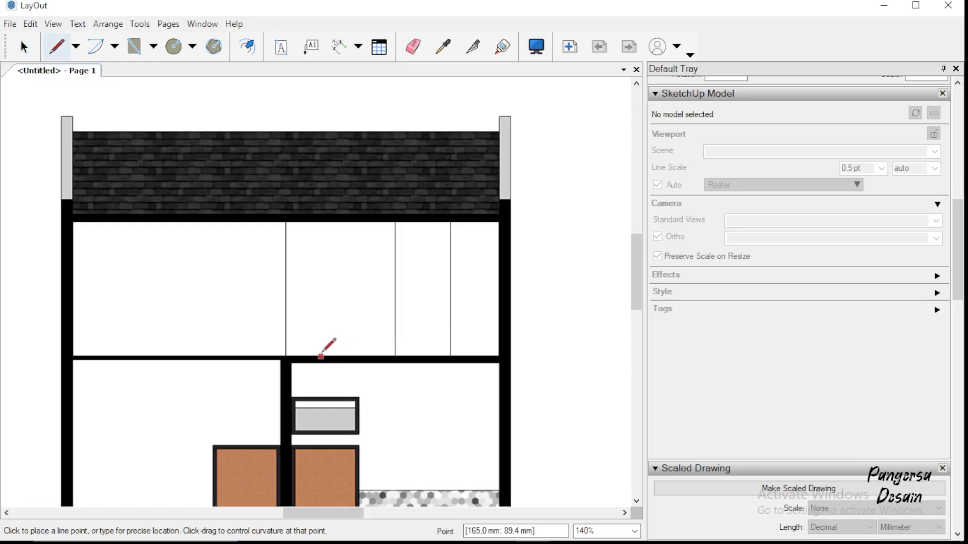
left_click(337, 356)
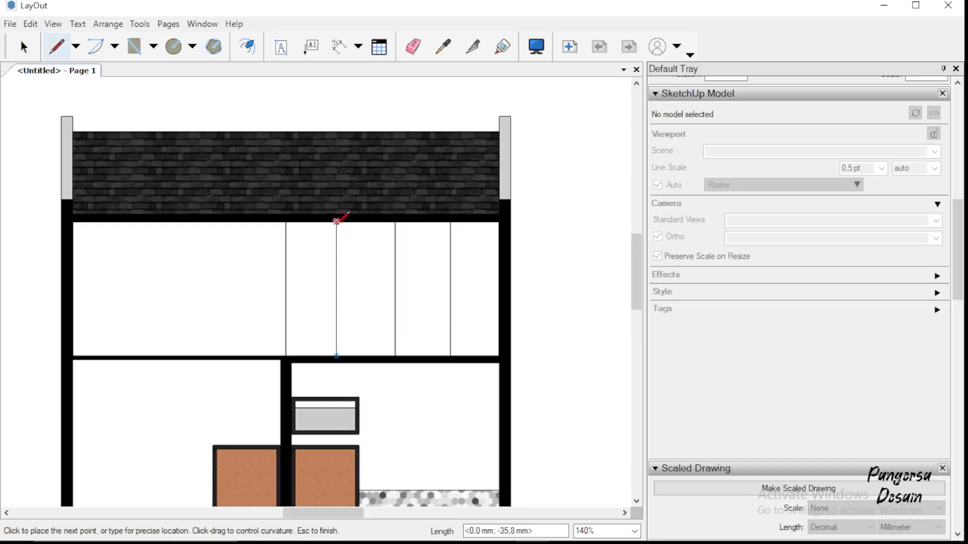
key("Escape")
- Draw a vertical line from ceiling to roof beam about midway between the left wall and the central line
scroll(449, 279, "down", 3)
scroll(261, 319, "up", 2)
left_click(271, 334)
scroll(277, 213, "up", 3)
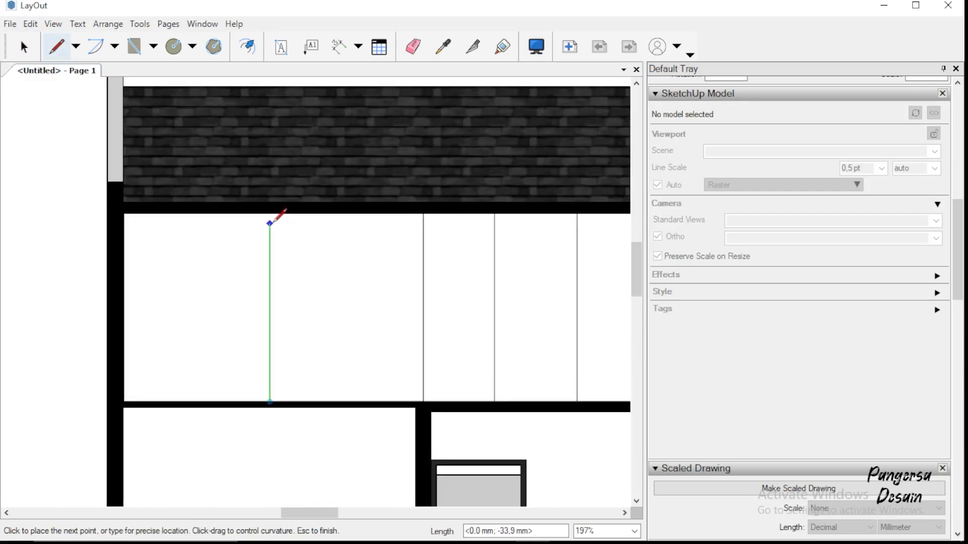
left_click(270, 218)
key("space")
- Draw a vertical line about 35.8 mm long that halves the bay immediately left of the central line
scroll(287, 292, "down", 2)
key("l")
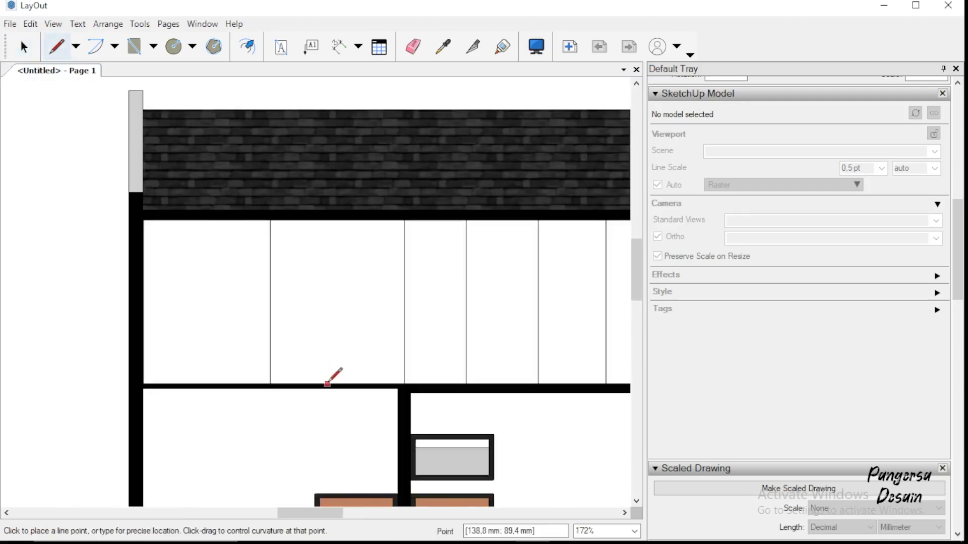
left_click(335, 384)
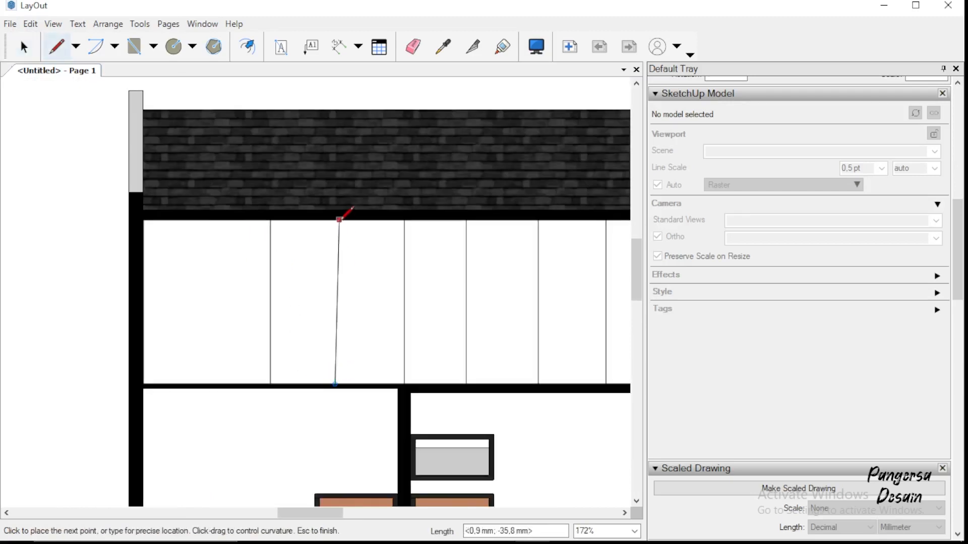
scroll(339, 217, "up", 2)
scroll(332, 219, "up", 1)
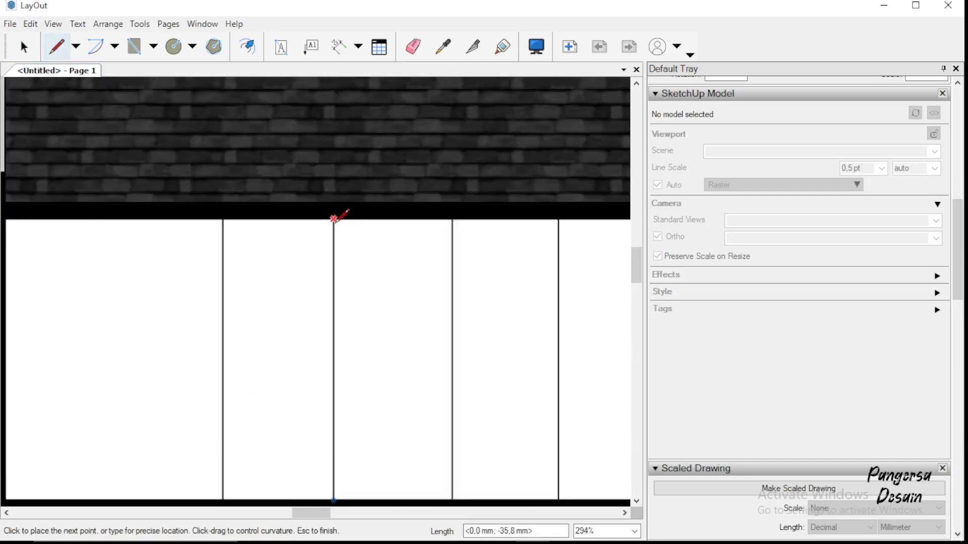
- Draw a last vertical line from ceiling to roof beam that halves the leftmost bay
scroll(333, 218, "down", 3)
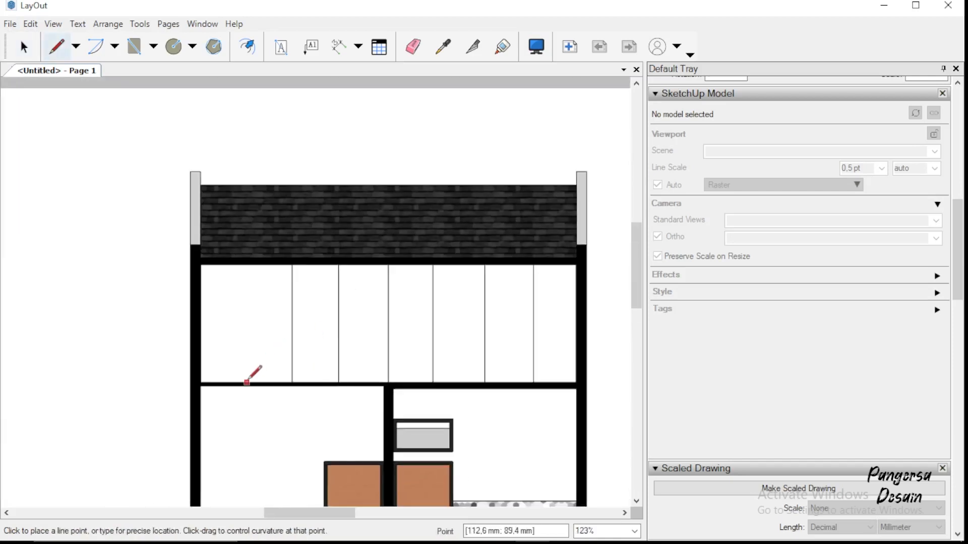
scroll(246, 273, "up", 3)
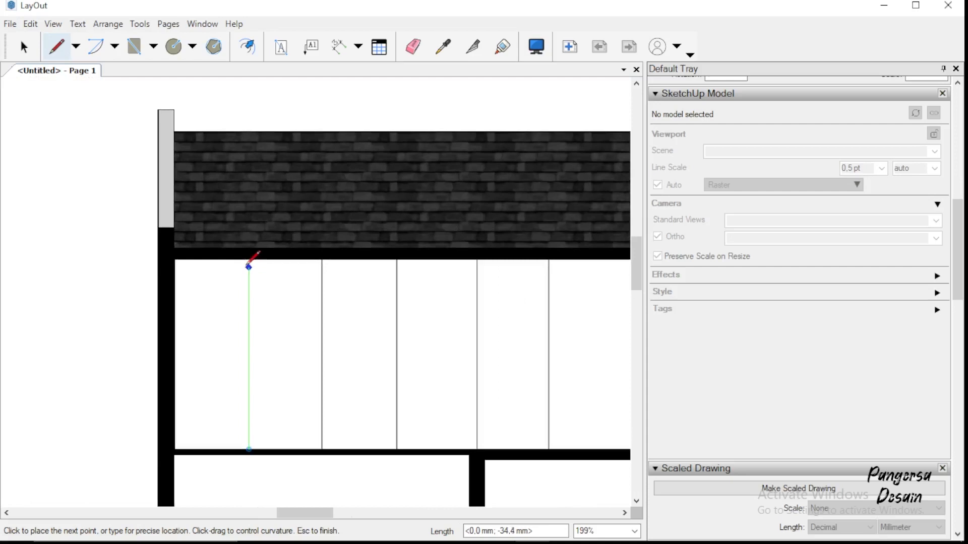
key("space")
- Select the white rectangle together with all its vertical lines and make them a group
scroll(239, 269, "down", 8)
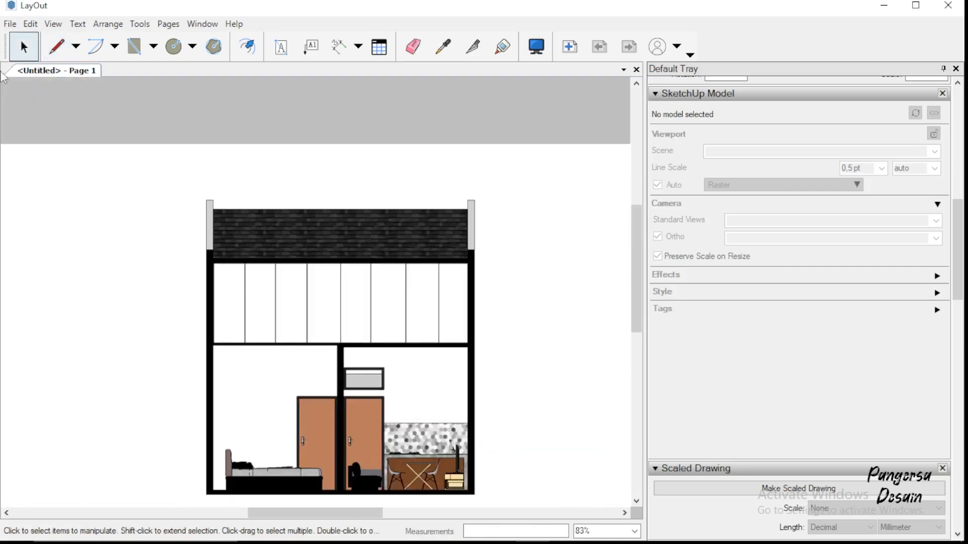
scroll(340, 273, "up", 5)
left_click(361, 267)
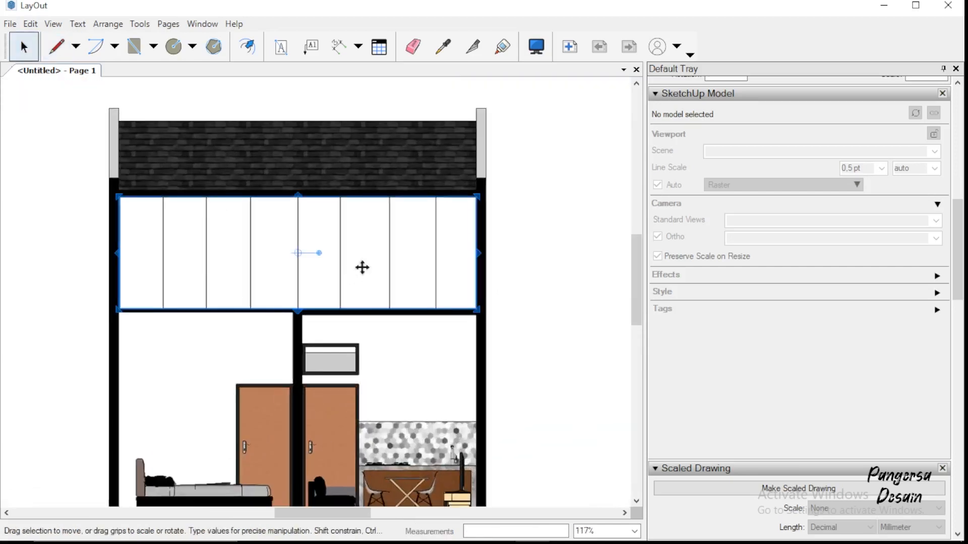
left_click_drag(557, 297, 161, 242)
right_click(249, 240)
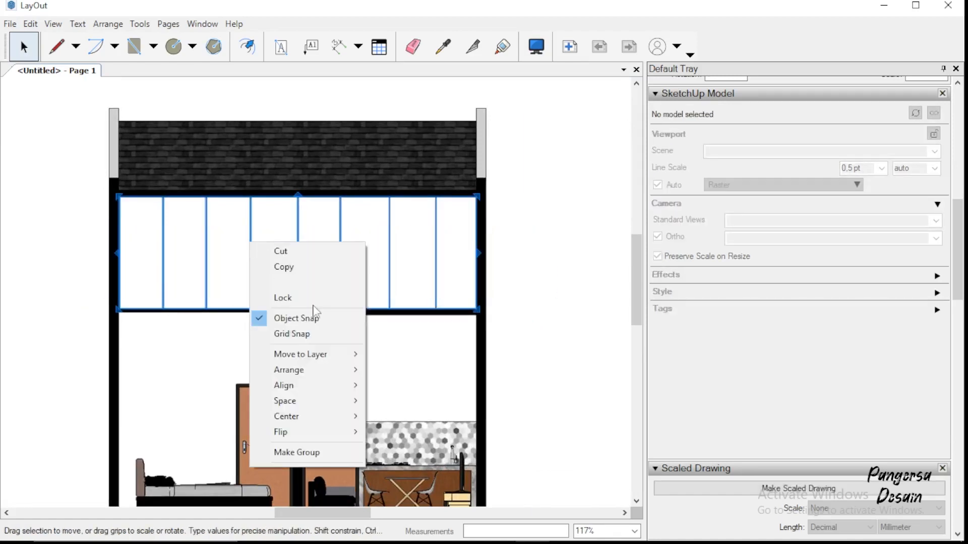
left_click(339, 454)
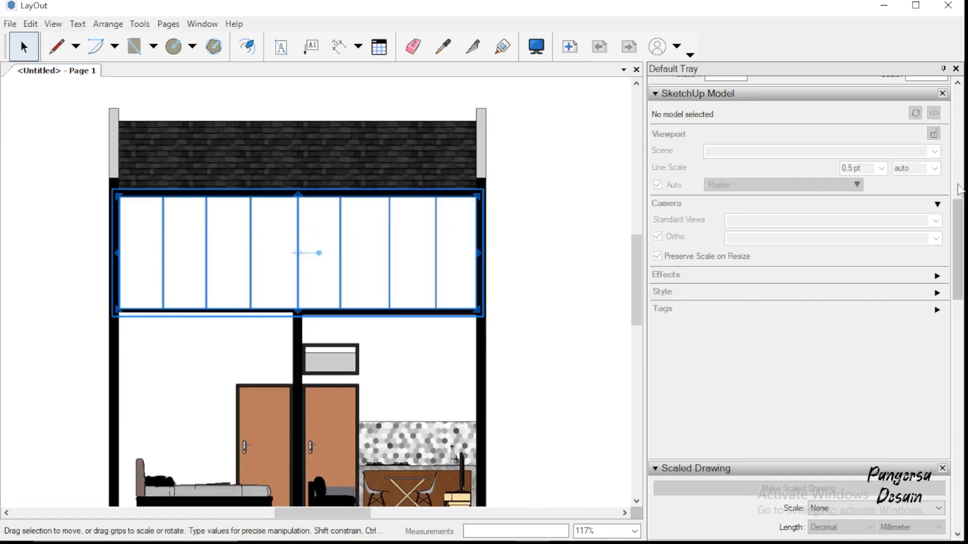
- Change the group's stroke from solid to a dashed line pattern and deselect it
scroll(960, 202, "up", 10)
left_click(756, 370)
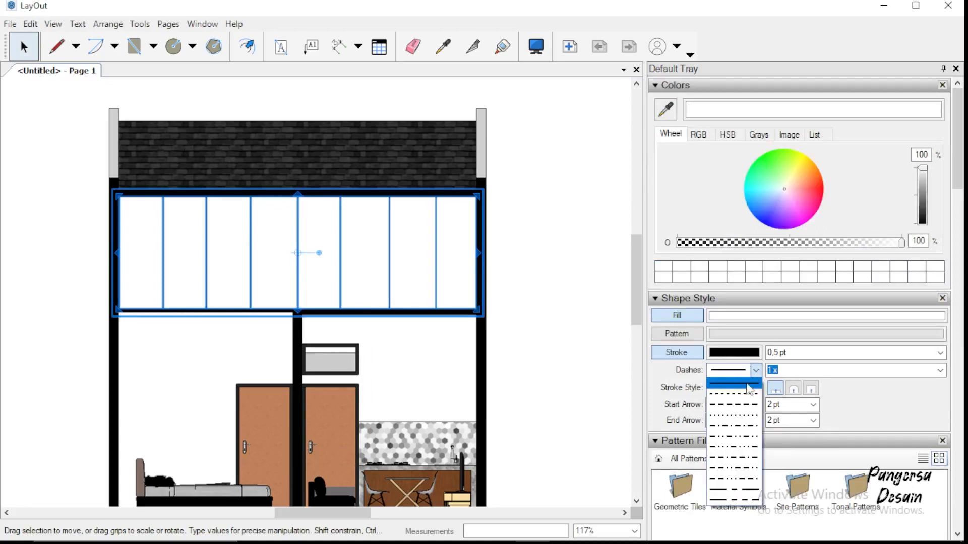
left_click(745, 403)
left_click(526, 248)
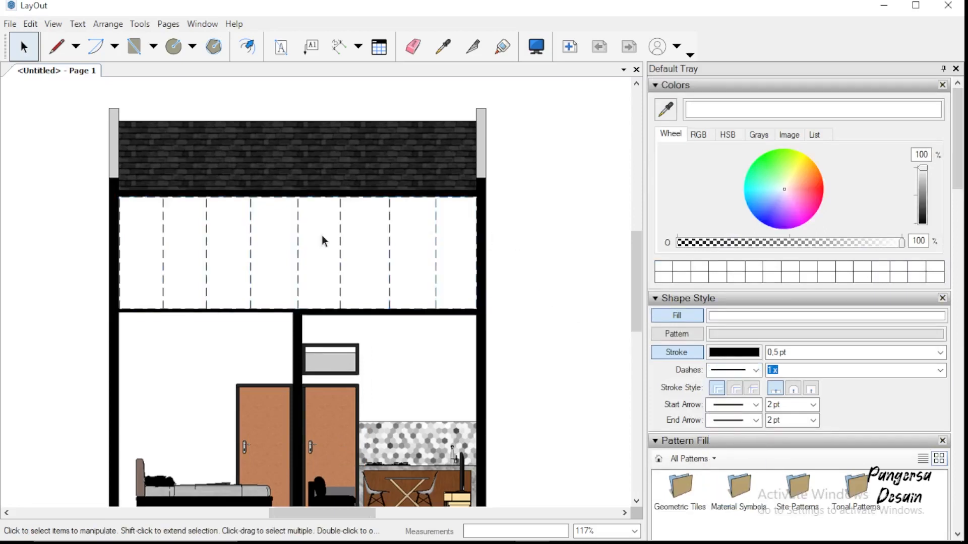
scroll(348, 265, "down", 5)
scroll(338, 338, "up", 1)
scroll(334, 330, "down", 1)
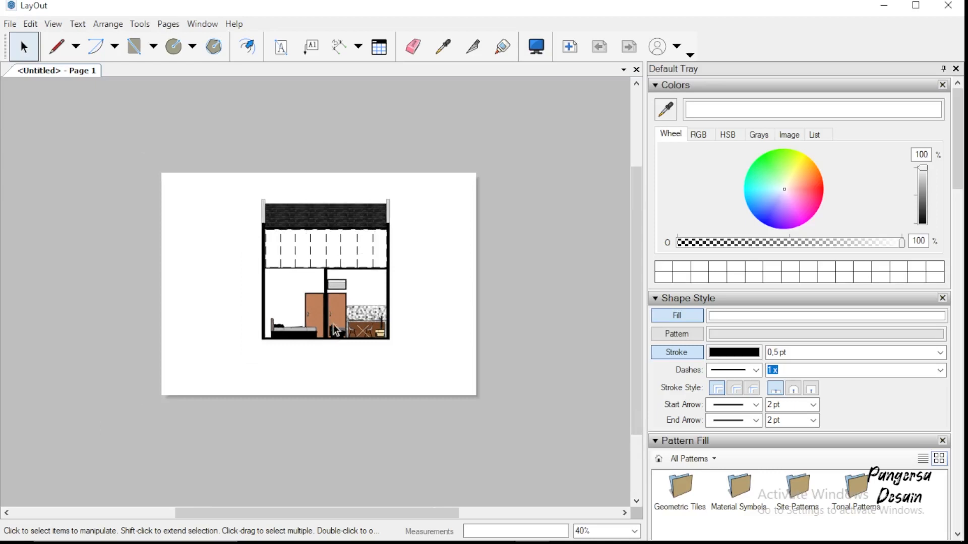
scroll(335, 331, "up", 2)
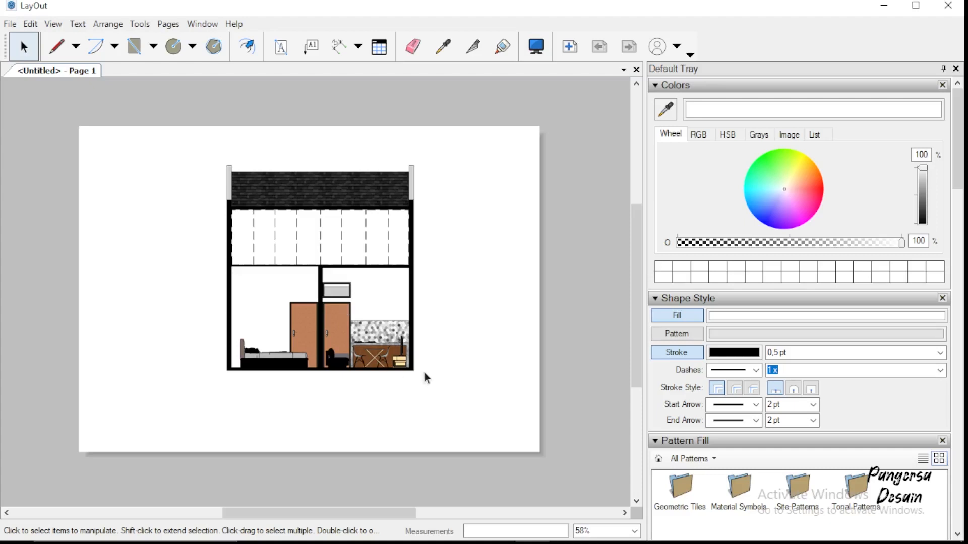
- Duplicate Page 1 and delete the dashed attic linework group from the copy
scroll(330, 321, "down", 2)
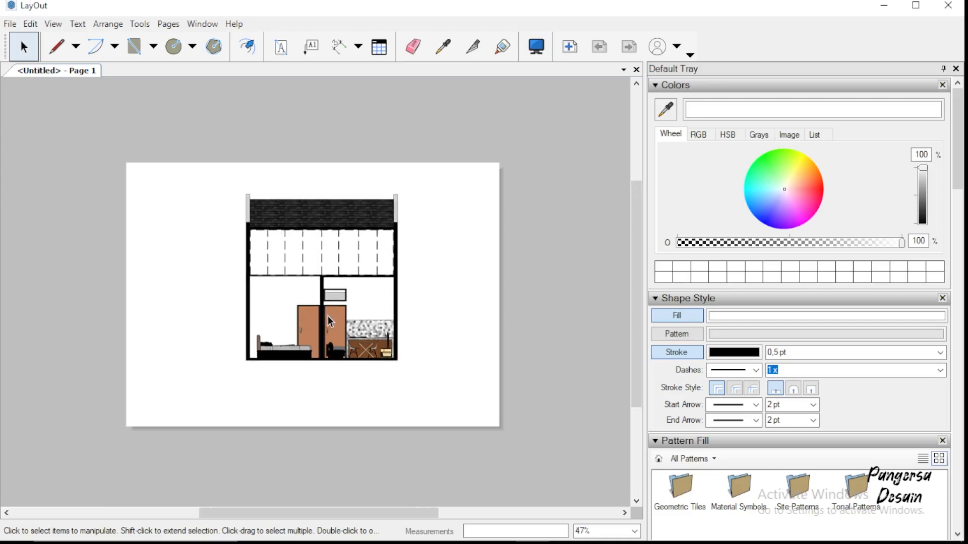
scroll(961, 337, "down", 15)
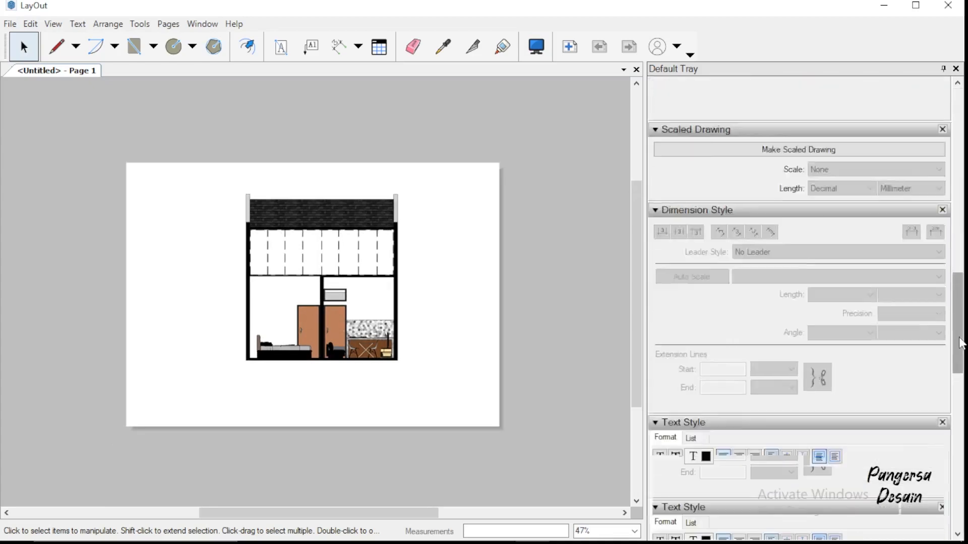
scroll(771, 367, "down", 5)
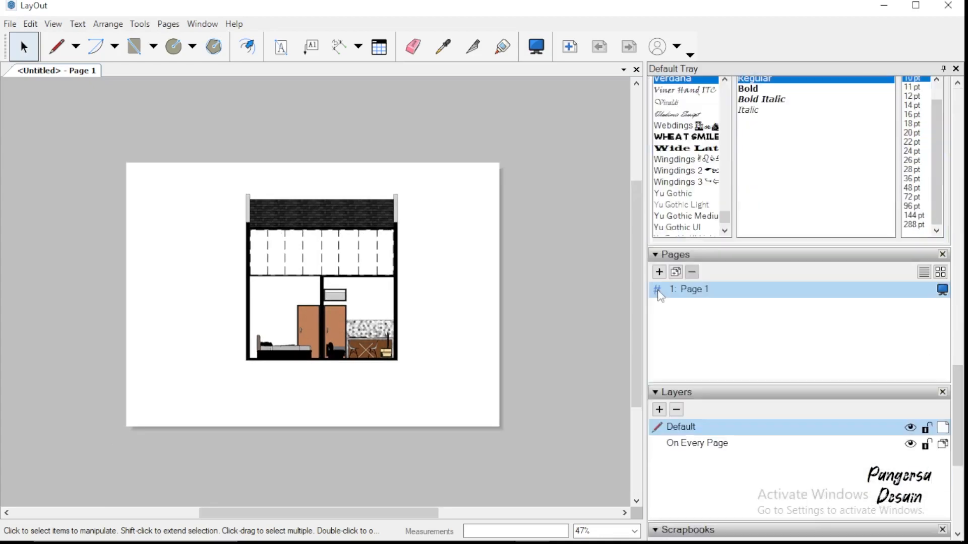
left_click(675, 272)
scroll(292, 264, "up", 2)
left_click(310, 251)
key("Delete")
- Switch the new page's model viewport to the scene Potongan B - B and widen its frame on both sides
left_click(317, 271)
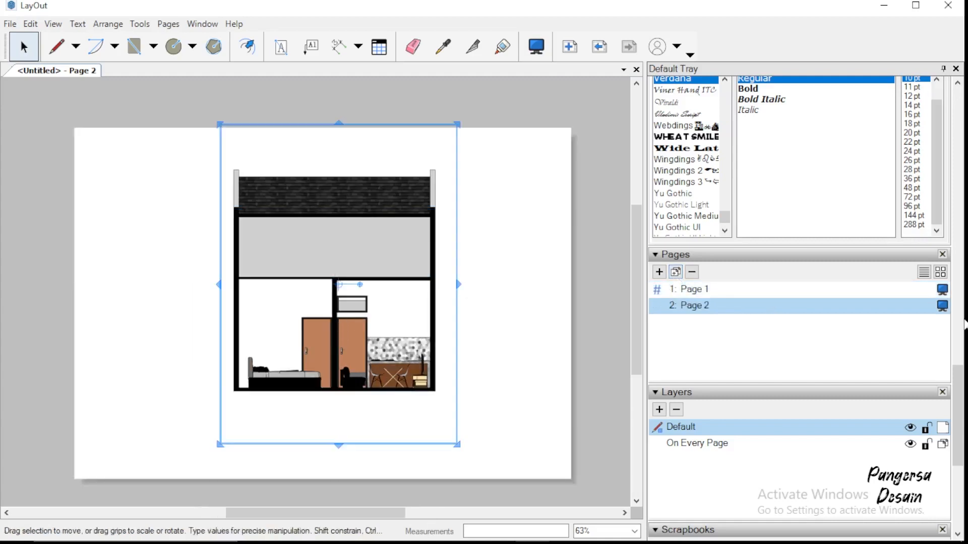
scroll(940, 297, "up", 10)
scroll(917, 102, "up", 5)
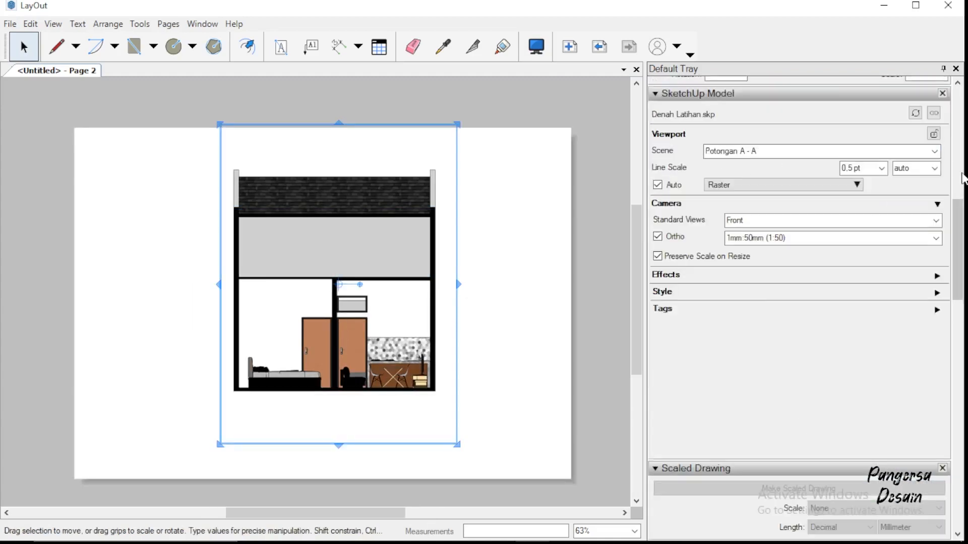
left_click(934, 236)
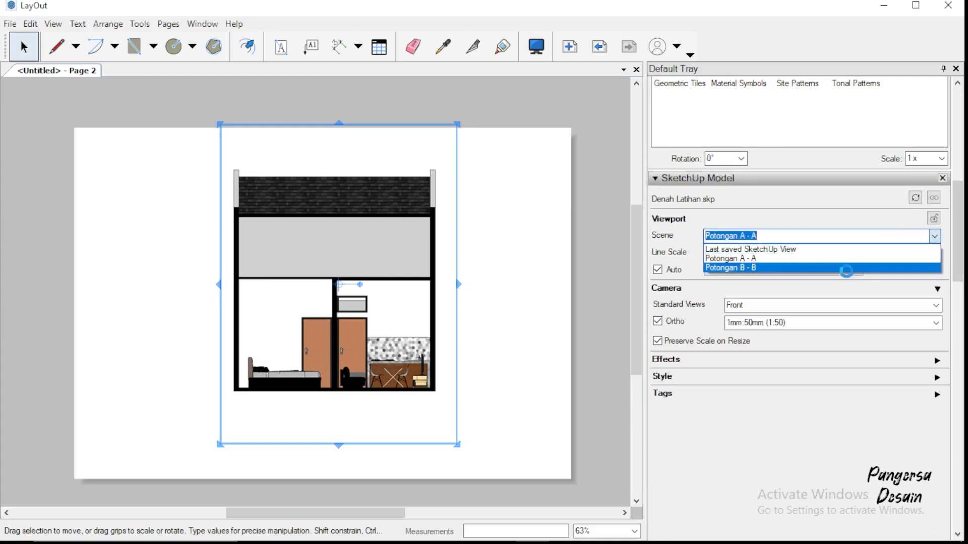
left_click(846, 268)
left_click_drag(459, 281, 515, 281)
left_click_drag(221, 283, 119, 283)
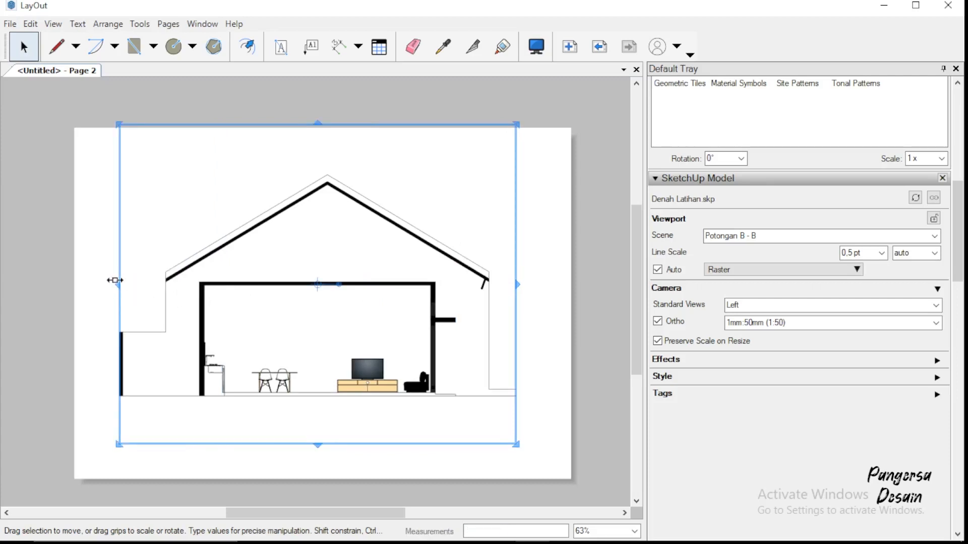
- Set the viewport scale to 1 mm:75 mm (1:75) and extend the frame's right edge to show the whole section
left_click(935, 322)
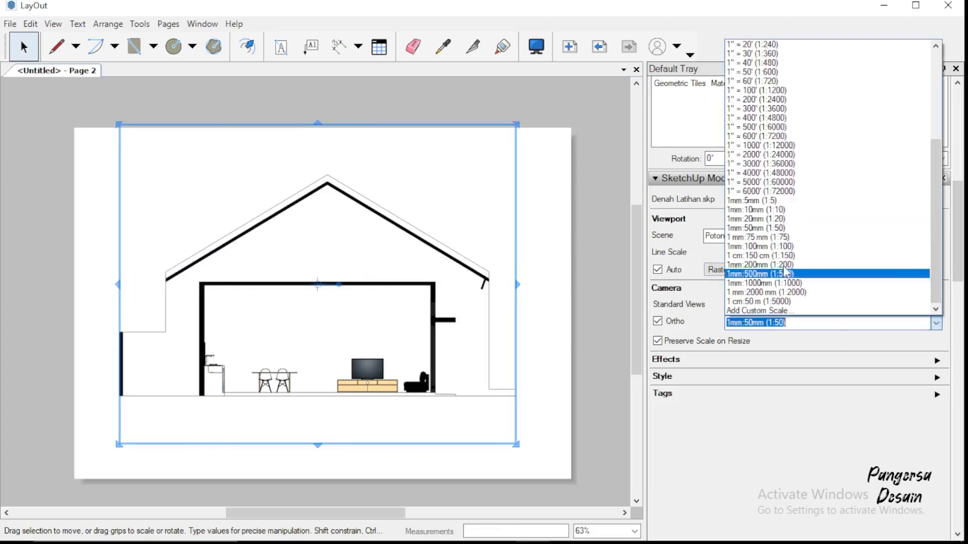
left_click(790, 235)
left_click_drag(516, 284, 562, 284)
- Nudge the section B - B viewport left to centre the drawing on the sheet and deselect it
left_click(333, 316, "shift")
left_click(333, 316, "shift")
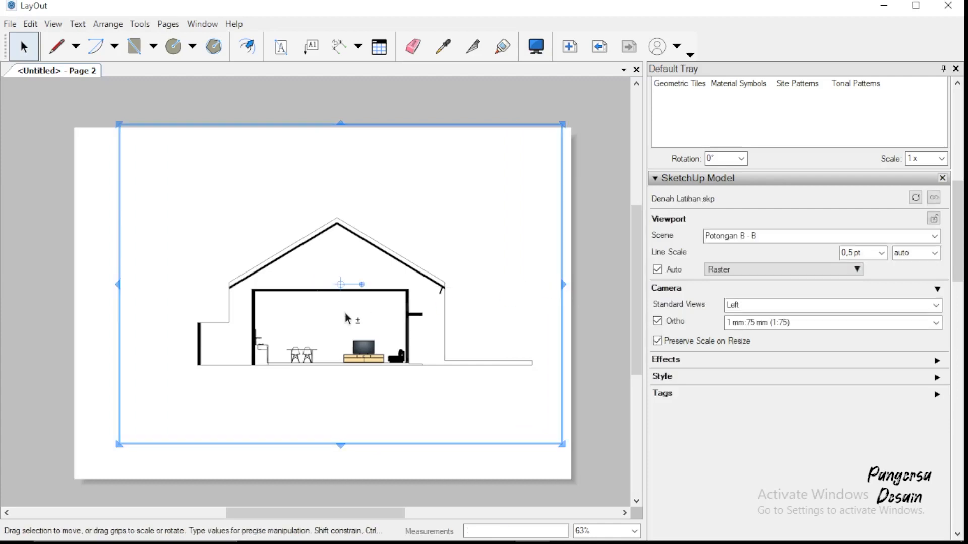
key("shift+Left")
key("shift+Left")
key("shift+Left")
left_click(345, 313, "shift")
left_click(345, 313)
left_click(367, 328, "shift")
- Draw a horizontal line from the ceiling slab's top right corner to the vertical line under the right eave
scroll(345, 331, "up", 5)
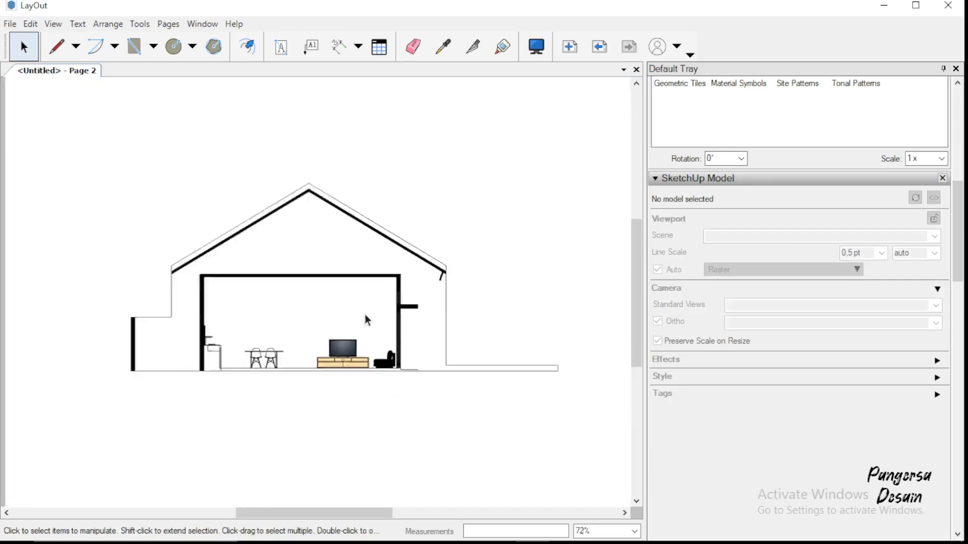
key("l")
scroll(348, 293, "down", 3)
scroll(335, 224, "up", 2)
scroll(333, 280, "down", 3)
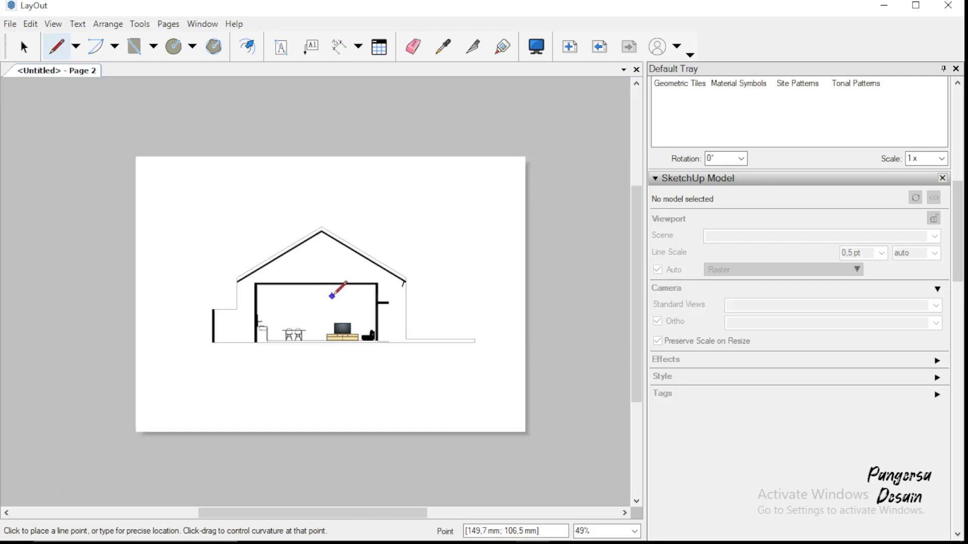
scroll(338, 285, "up", 2)
scroll(282, 242, "up", 2)
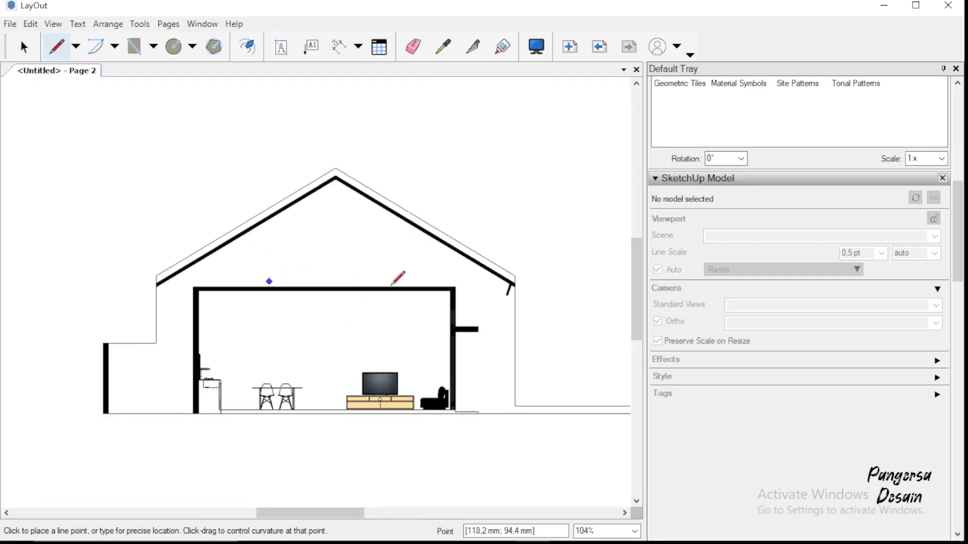
scroll(386, 285, "up", 1)
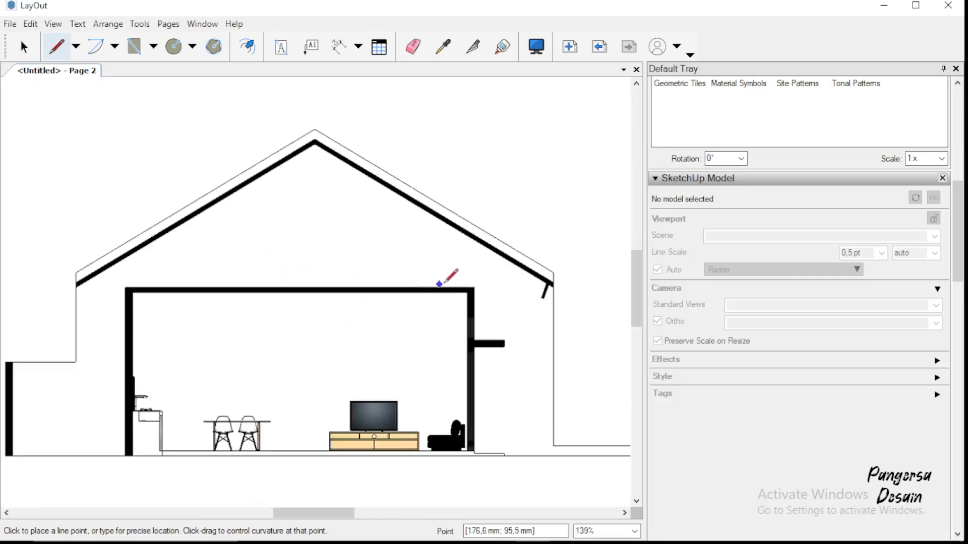
left_click(474, 287)
scroll(552, 278, "up", 2)
scroll(570, 276, "up", 1)
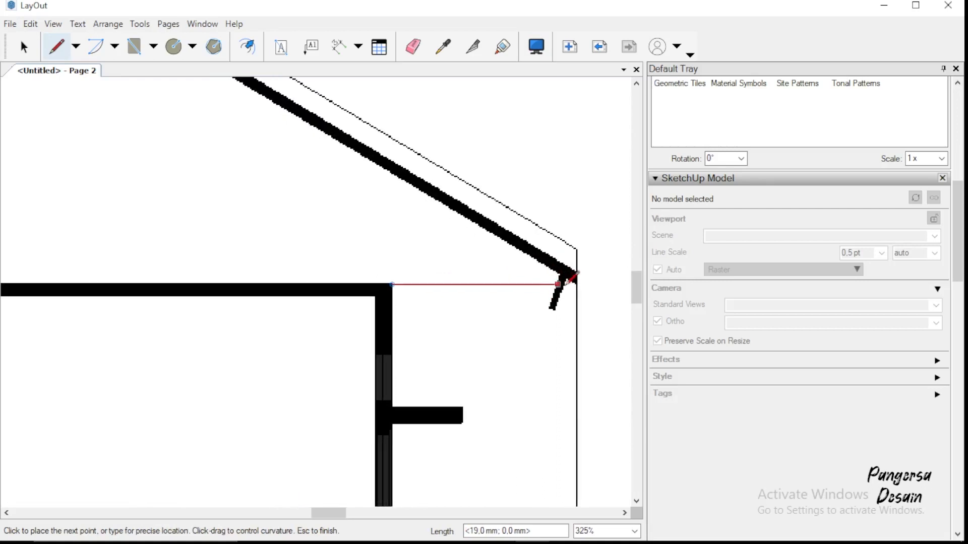
left_click(576, 285)
key("space")
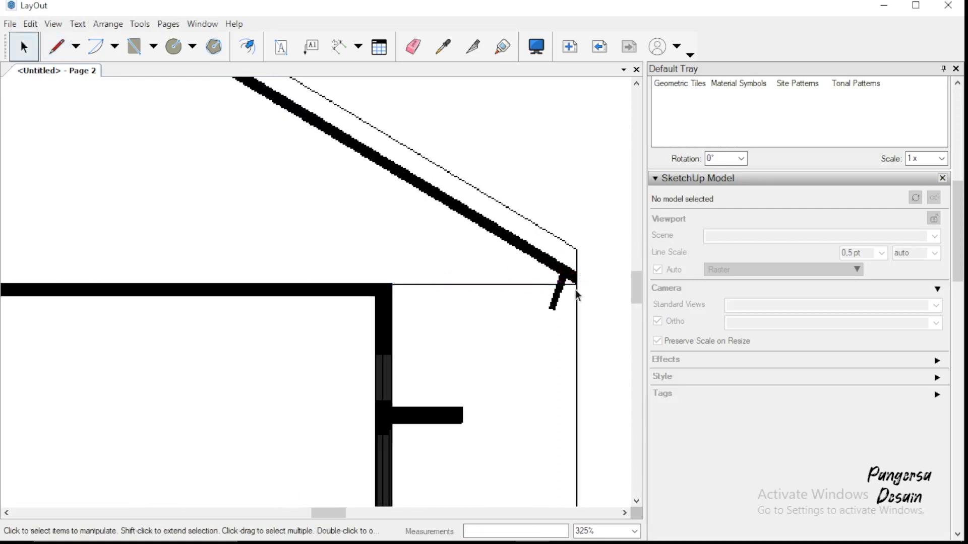
- Draw a horizontal line along the ceiling slab's top from the right eave line to the left eave line
key("l")
left_click(576, 285)
scroll(579, 282, "down", 3)
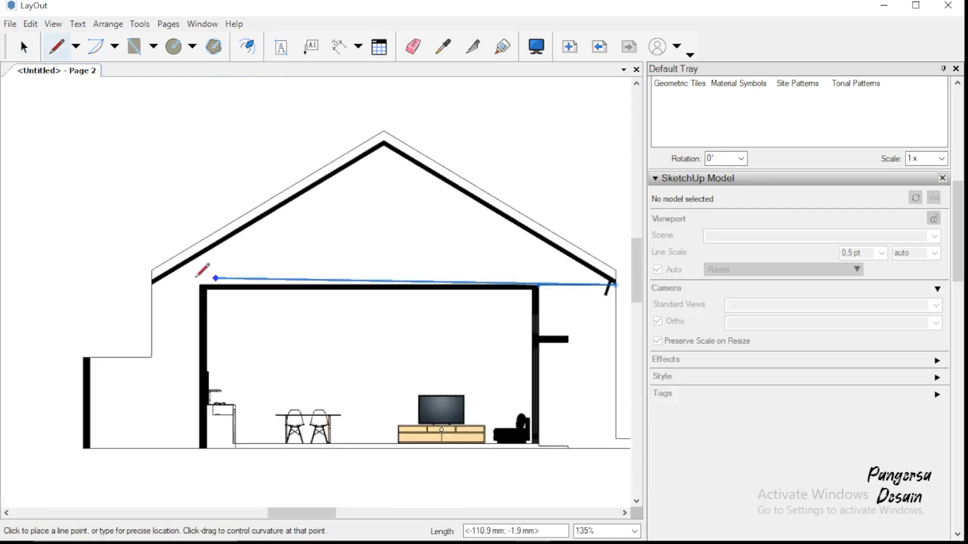
scroll(160, 285, "up", 1)
left_click(140, 285)
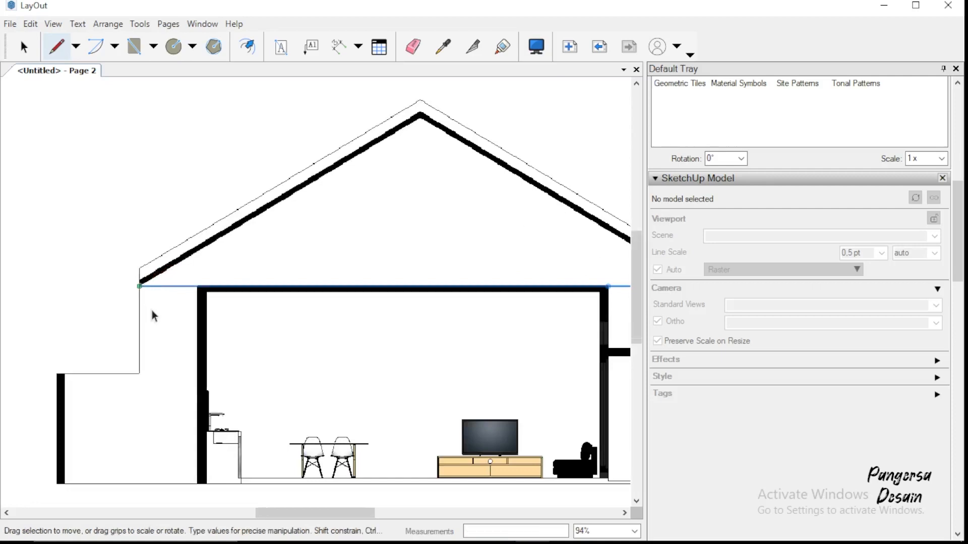
scroll(151, 312, "down", 3)
key("space")
- Draw a vertical line from the underside of the roof ridge down to the ceiling line
key("l")
left_click(306, 199)
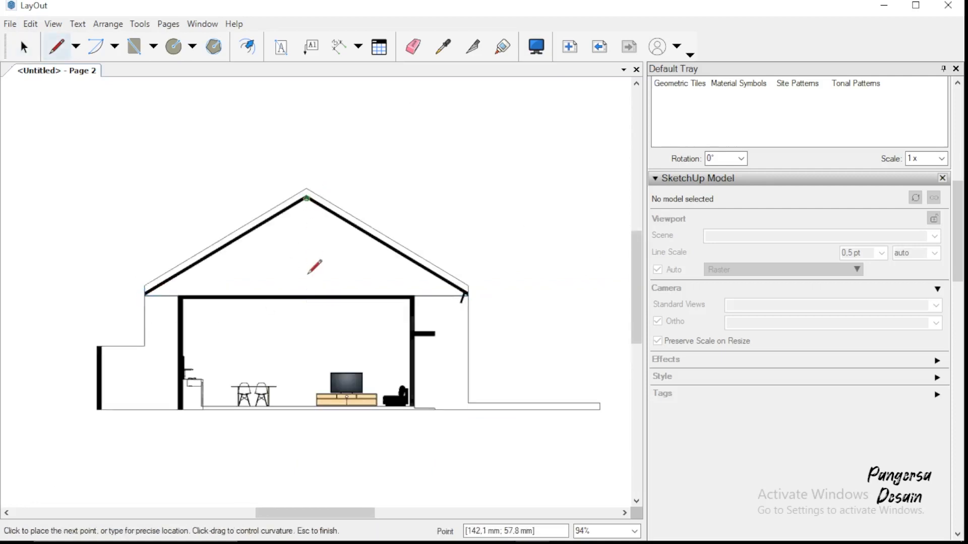
left_click(306, 296)
- Draw a brace from the vertical line's foot up to the right rafter and down to the right wall's top corner
scroll(317, 281, "up", 1)
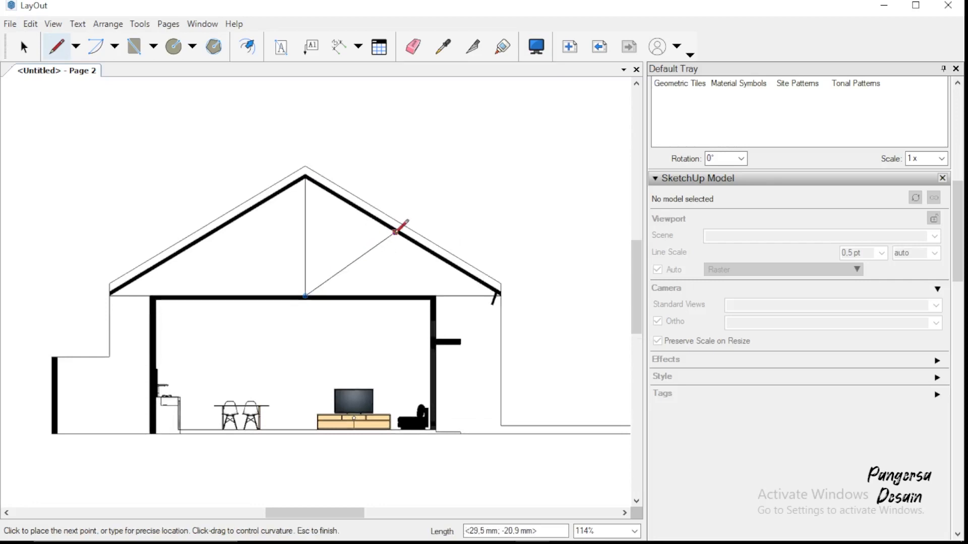
left_click(396, 232)
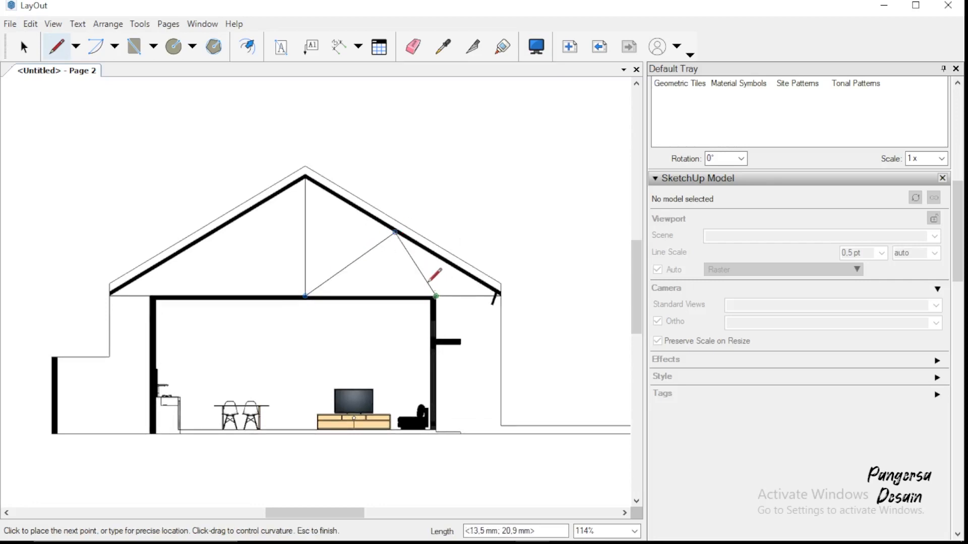
key("ctrl+z")
left_click(378, 221)
left_click(435, 296)
key("Escape")
- Draw a short brace from the right wall's top corner up to the rafter near the right eave
left_click(436, 295)
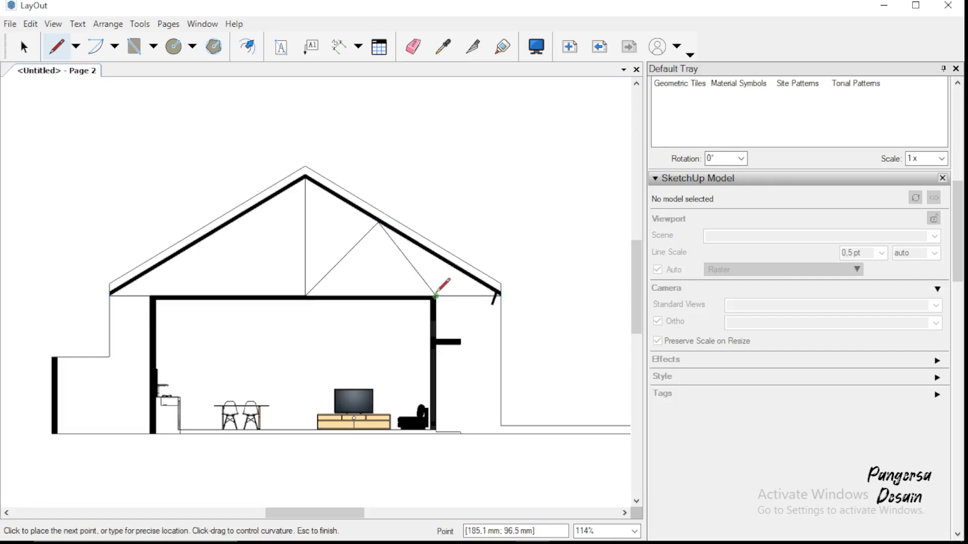
left_click(464, 274)
key("space")
- Draw connected braces from the central foot to the left rafter, down to the left wall corner, and up to the rafter near the eave
scroll(466, 274, "down", 3)
scroll(337, 264, "up", 4)
key("l")
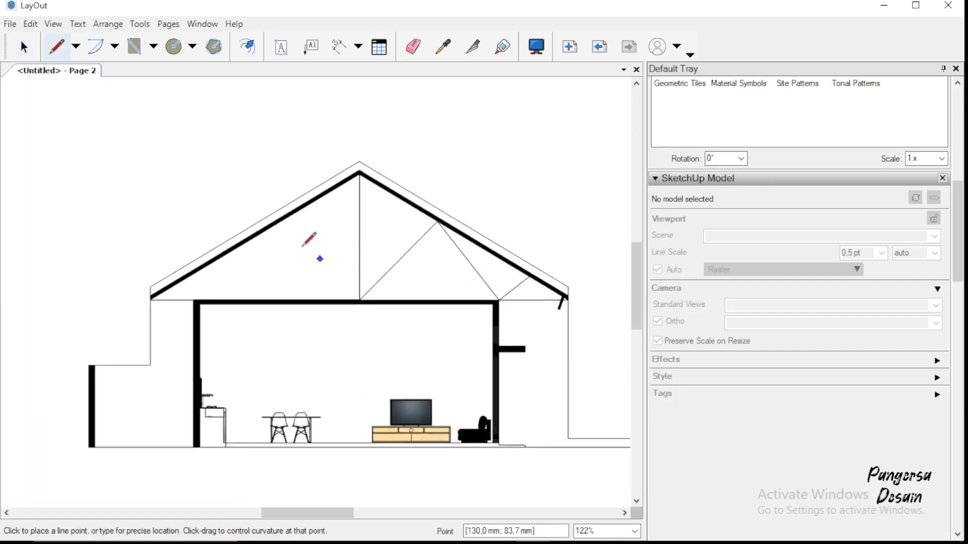
left_click(360, 300)
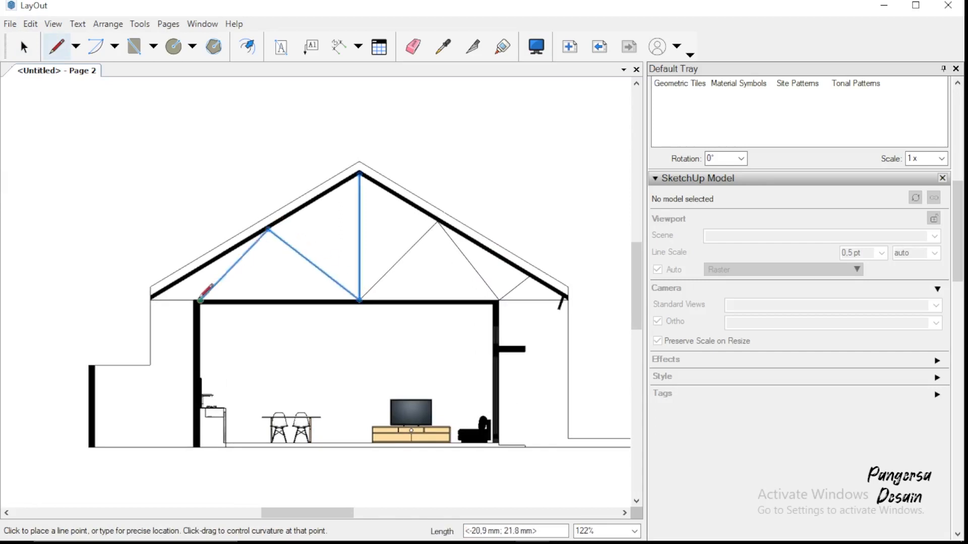
left_click(194, 300)
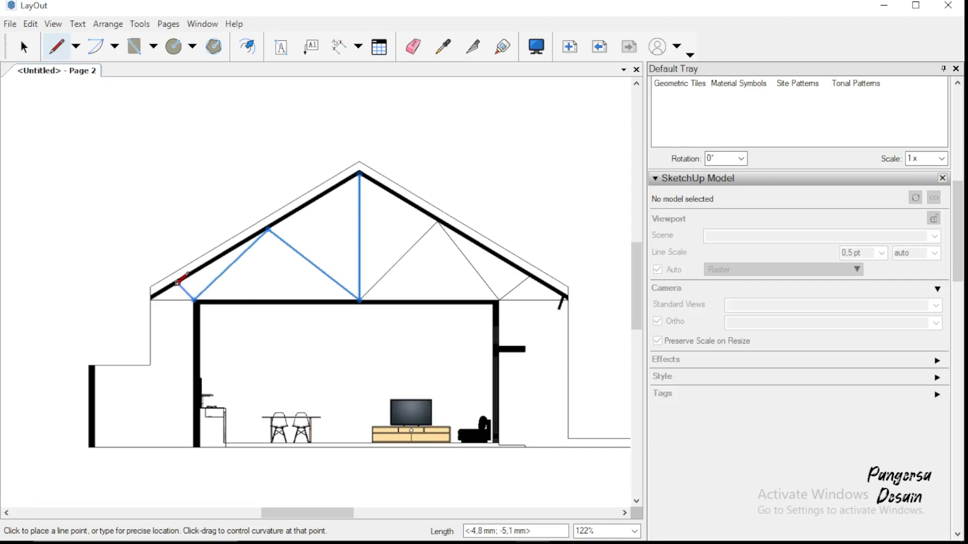
left_click(177, 283)
key("space")
- Select all the truss lines, including the horizontal ceiling lines and the short end brace, and make them a group
scroll(317, 284, "down", 5)
left_click(402, 250)
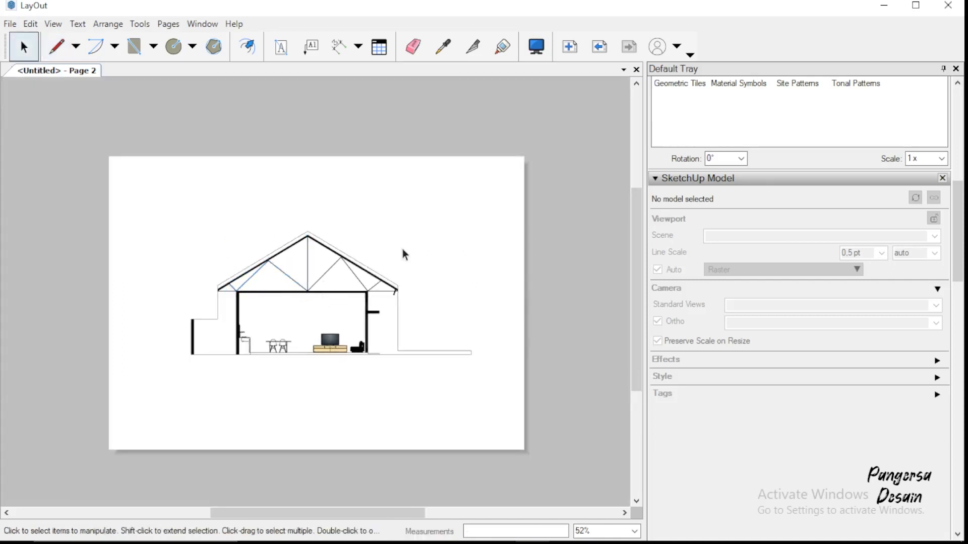
scroll(280, 288, "up", 2)
scroll(210, 295, "up", 1)
left_click(214, 286)
scroll(375, 252, "up", 2)
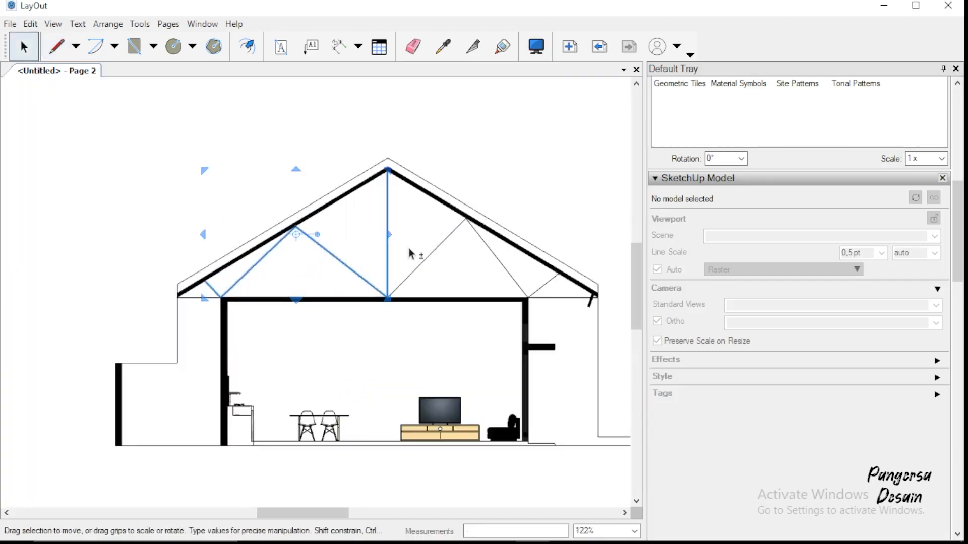
left_click(421, 274, "shift")
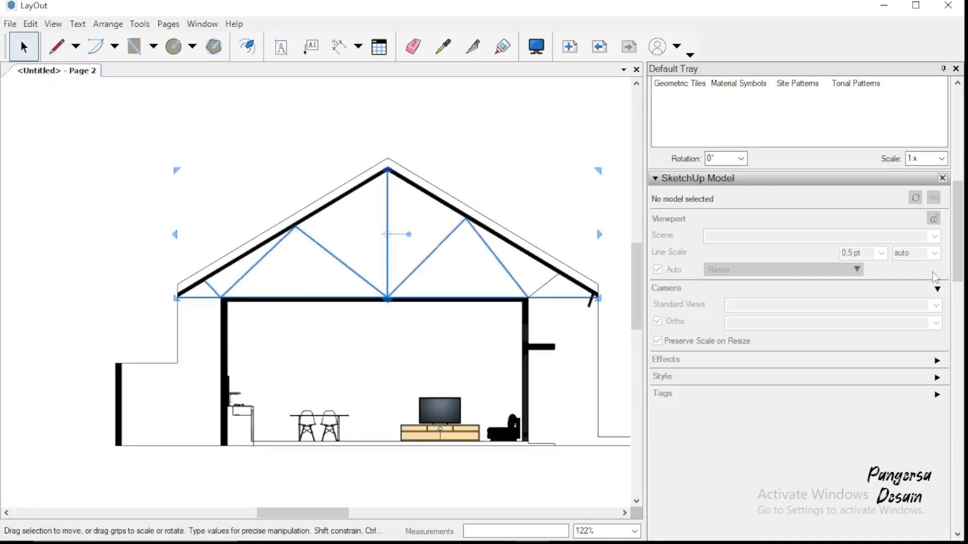
right_click(554, 286)
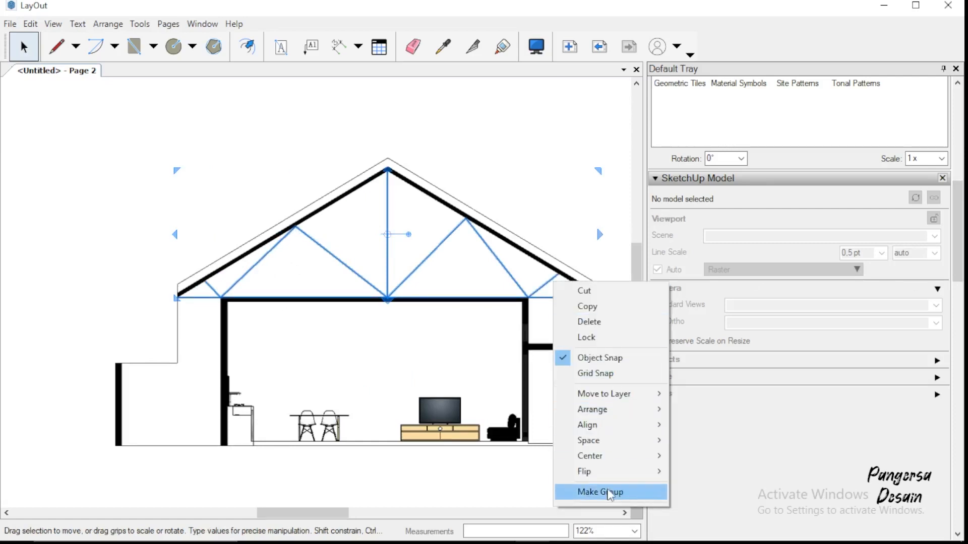
left_click(611, 490)
- Change the truss group's stroke to a dashed line pattern and deselect it
scroll(348, 299, "down", 2)
scroll(796, 252, "up", 5)
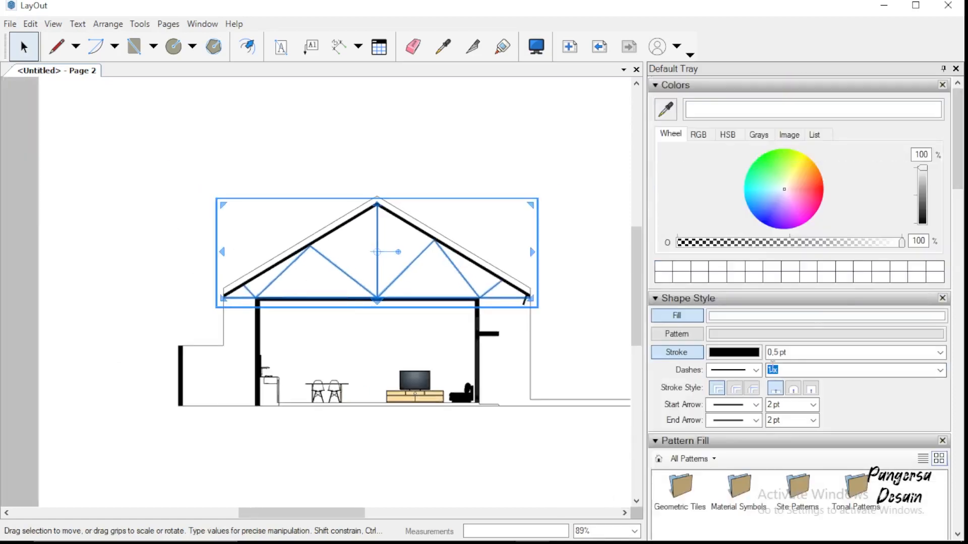
left_click(756, 371)
left_click(736, 404)
left_click(373, 134)
scroll(332, 167, "down", 3)
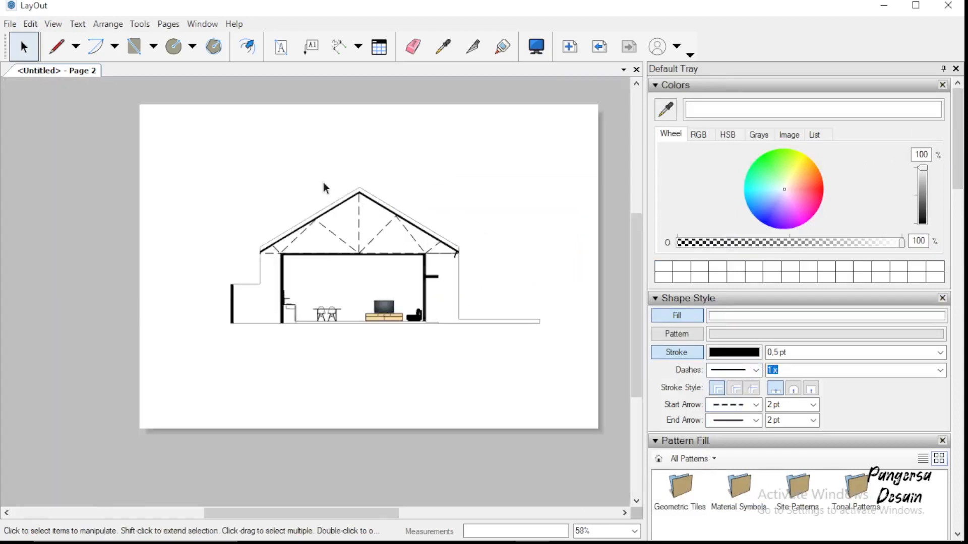
scroll(503, 330, "up", 1)
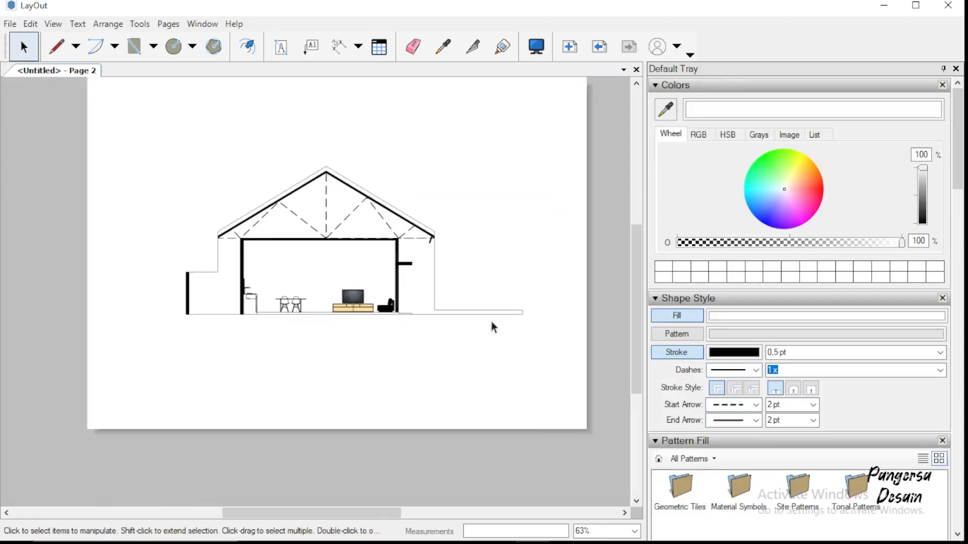
- Return to Page 1 and move section A - A with its dashed linework down to the middle of the sheet
scroll(360, 301, "down", 2)
scroll(770, 372, "down", 10)
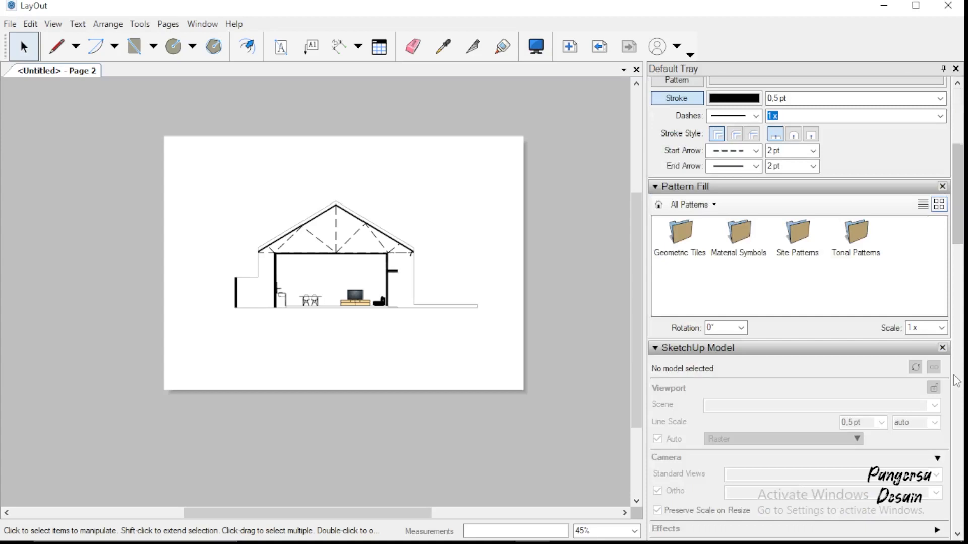
left_click(770, 373)
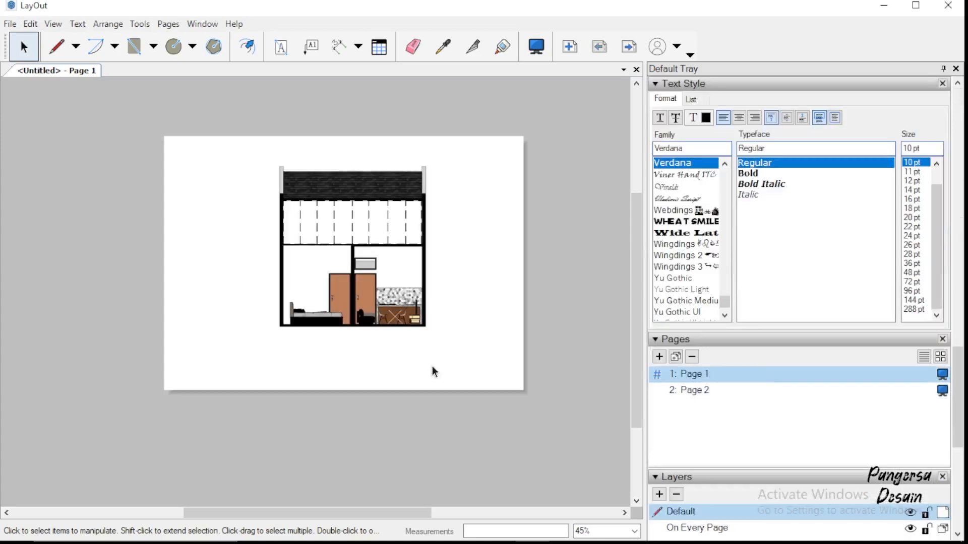
left_click(373, 232)
key("Escape")
- Insert the drawing title symbol with the circle on its left from TB-Plain : Drawing References at the sheet's lower left
scroll(947, 382, "down", 5)
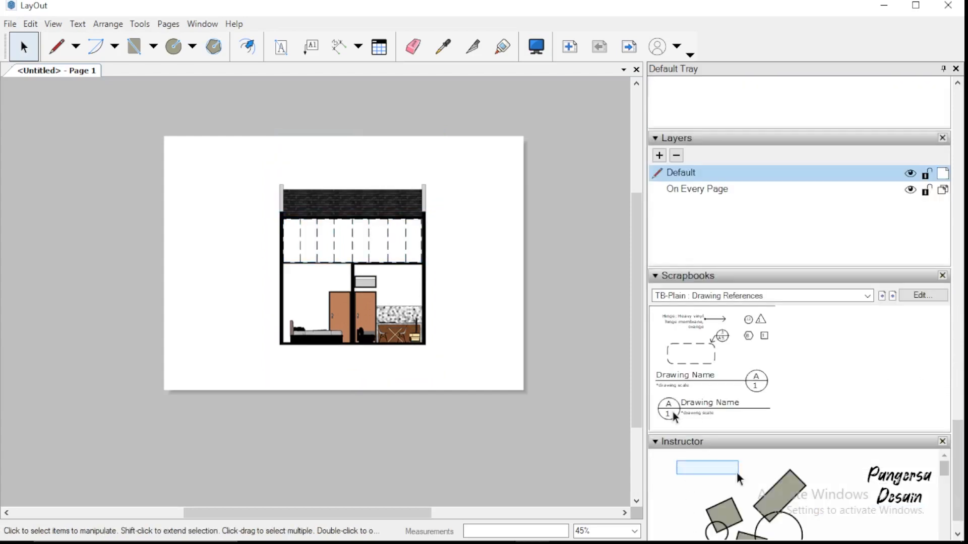
left_click_drag(673, 416, 195, 380)
scroll(194, 380, "up", 3)
scroll(267, 367, "up", 2)
- Open the drawing title symbol for editing and clear the letter A and number 1 from its circle
double_click(267, 366)
left_click(267, 367)
left_click(183, 367)
left_click(280, 369)
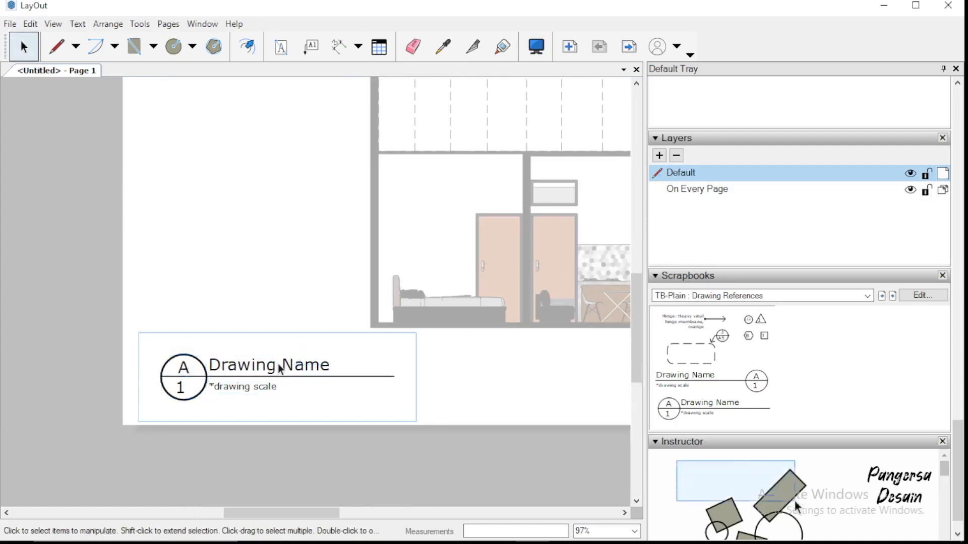
- Replace the placeholder drawing name in the title symbol with Potongan A - A
double_click(280, 369)
key("ctrl+a")
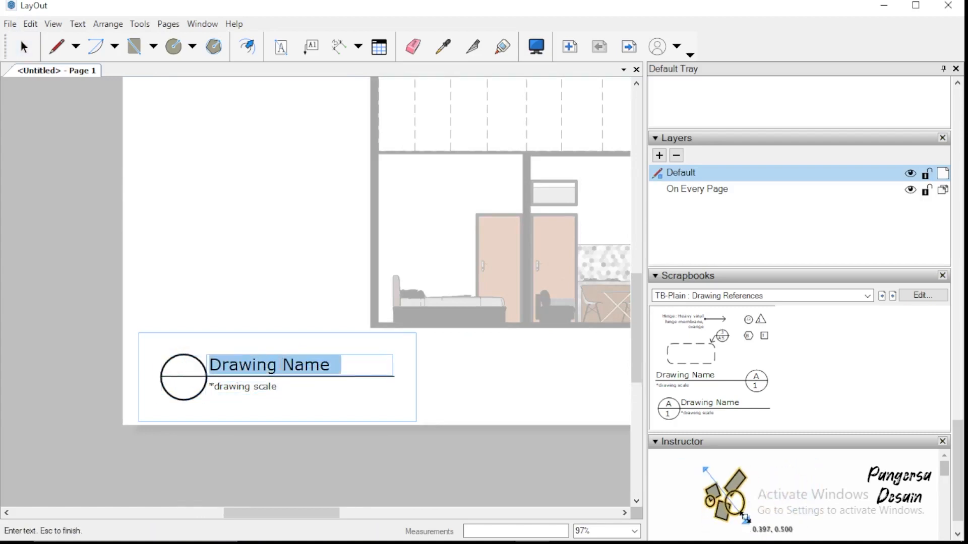
type("PO")
key("BackSpace")
type("otongan A - A")
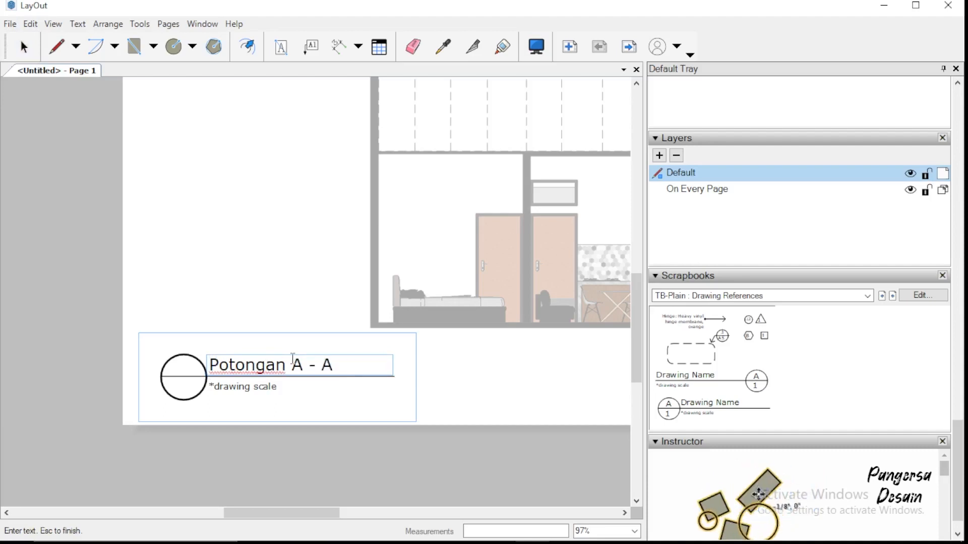
- Set the drawing scale text under Potongan A - A to 1 : 50 and finish editing the title symbol
left_click(231, 397)
double_click(233, 393)
left_click(233, 391)
key("ctrl+a")
key("BackSpace")
type("1 : 50")
key("Escape")
scroll(210, 302, "down", 5)
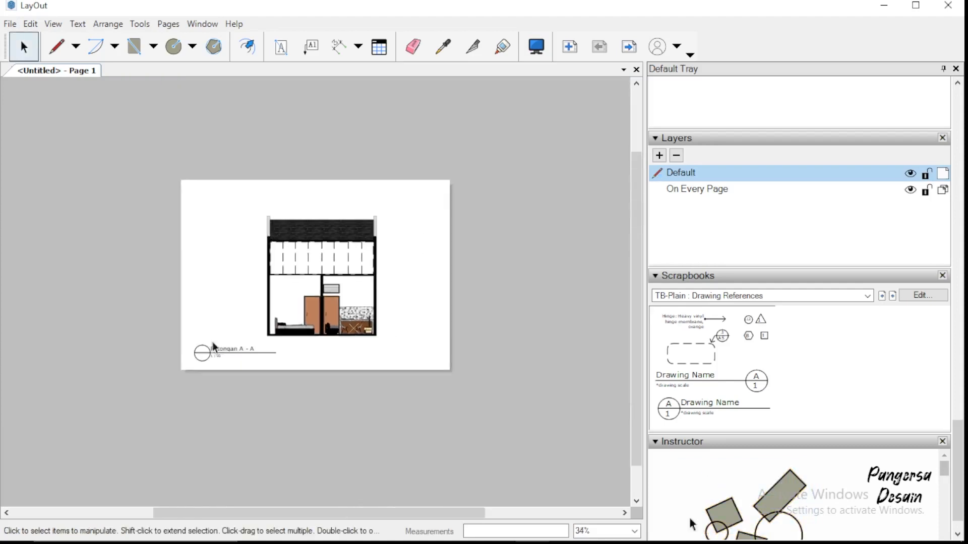
- Copy the finished title symbol from Page 1 and paste it onto Page 2 below section B - B
scroll(786, 147, "up", 4)
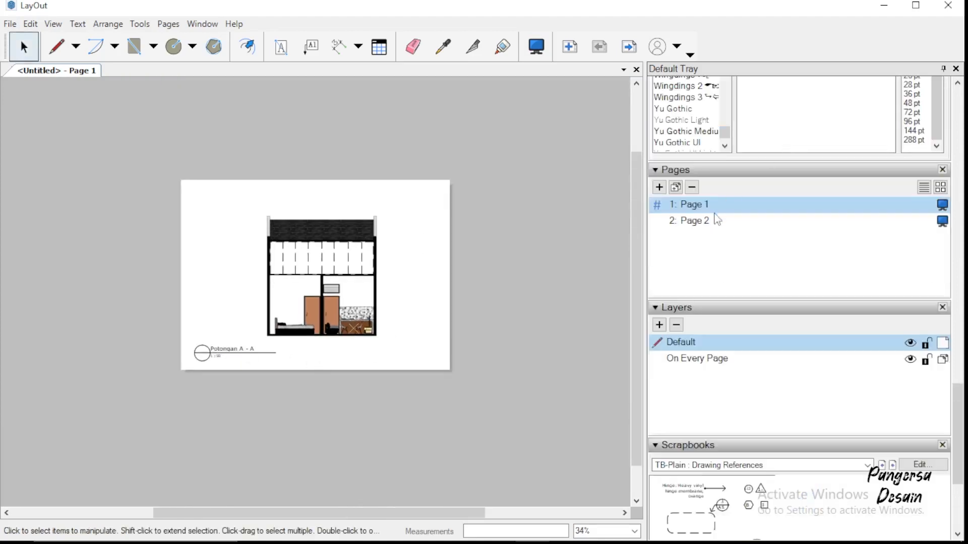
scroll(225, 355, "up", 1)
left_click(222, 353)
scroll(225, 352, "up", 1)
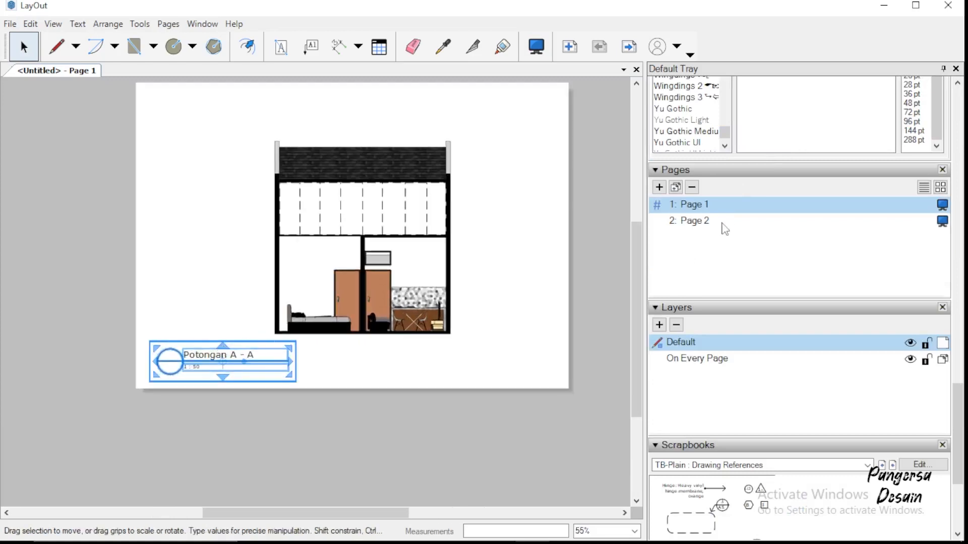
left_click(722, 224)
key("ctrl+v")
scroll(237, 351, "up", 1)
left_click(261, 355)
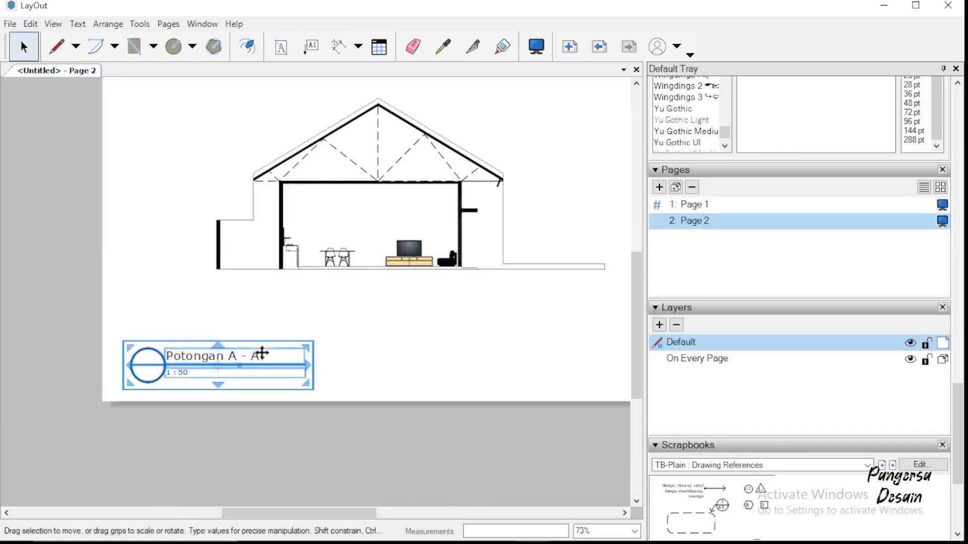
- Change the pasted title's drawing name on Page 2 to Potongan B - B
double_click(262, 354)
double_click(264, 354)
left_click(266, 355)
left_click_drag(267, 355, 231, 356)
type("b")
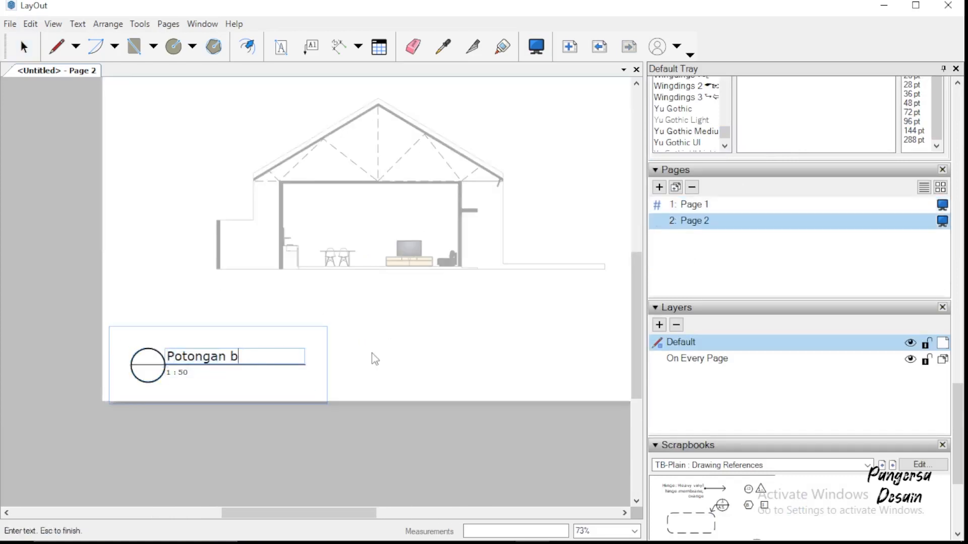
key("BackSpace")
key("BackSpace")
key("Escape")
- Set the scale text under Potongan B - B to 1 : 75 and check it against the section viewport's camera scale
double_click(188, 366)
left_click(188, 374)
double_click(185, 373)
left_click(192, 372)
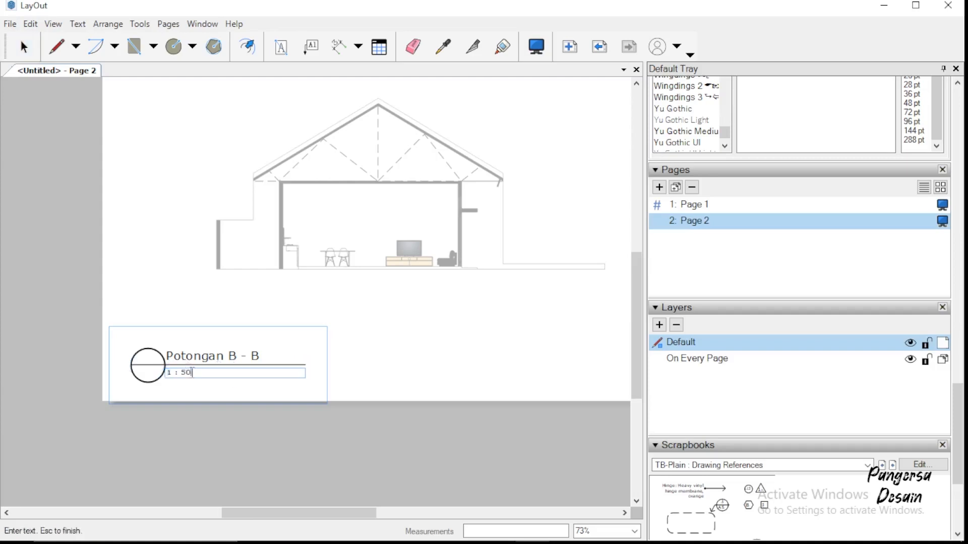
key("Escape")
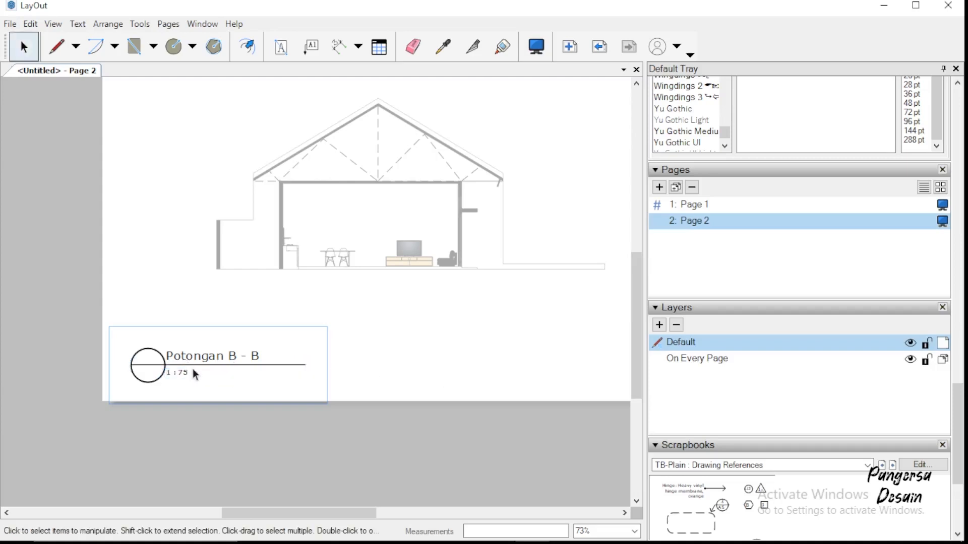
scroll(897, 218, "up", 10)
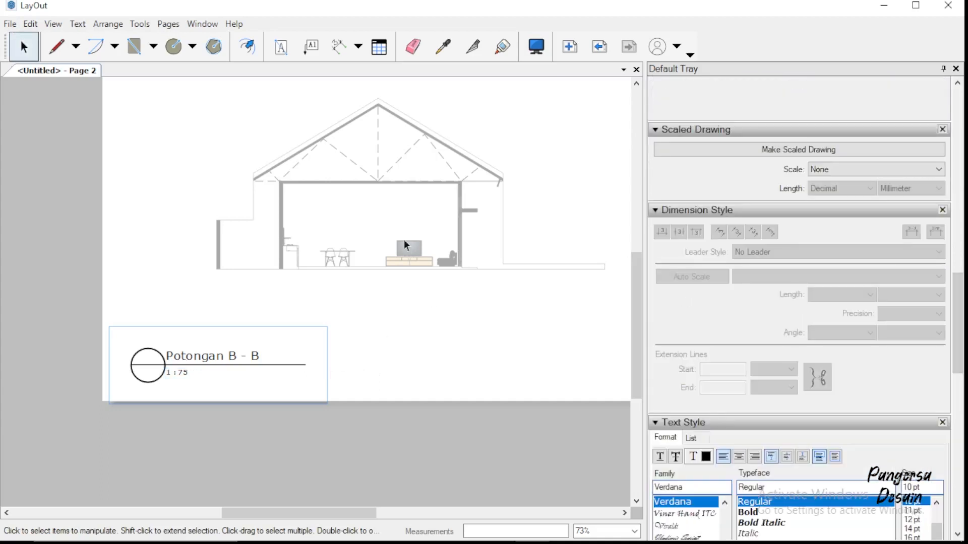
left_click(547, 229)
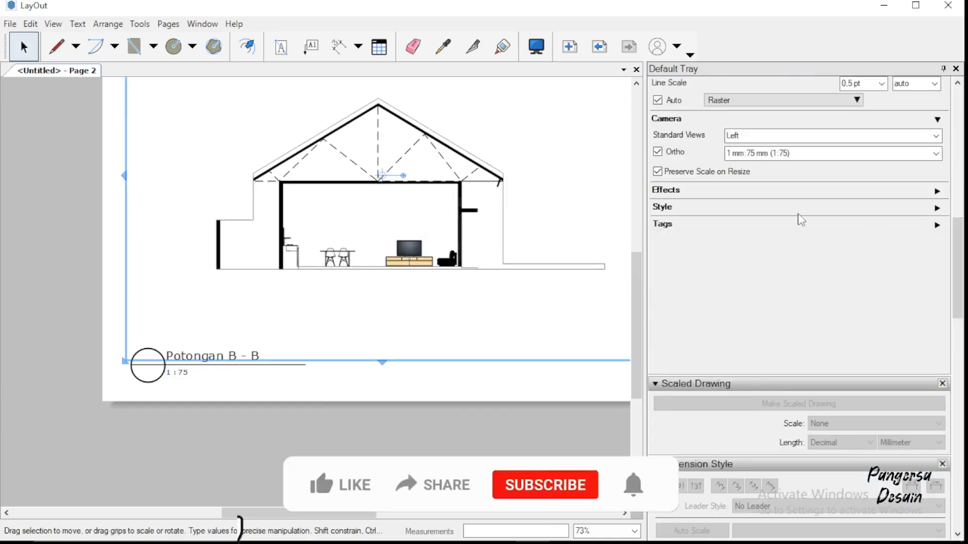
left_click(298, 376)
scroll(276, 400, "down", 3)
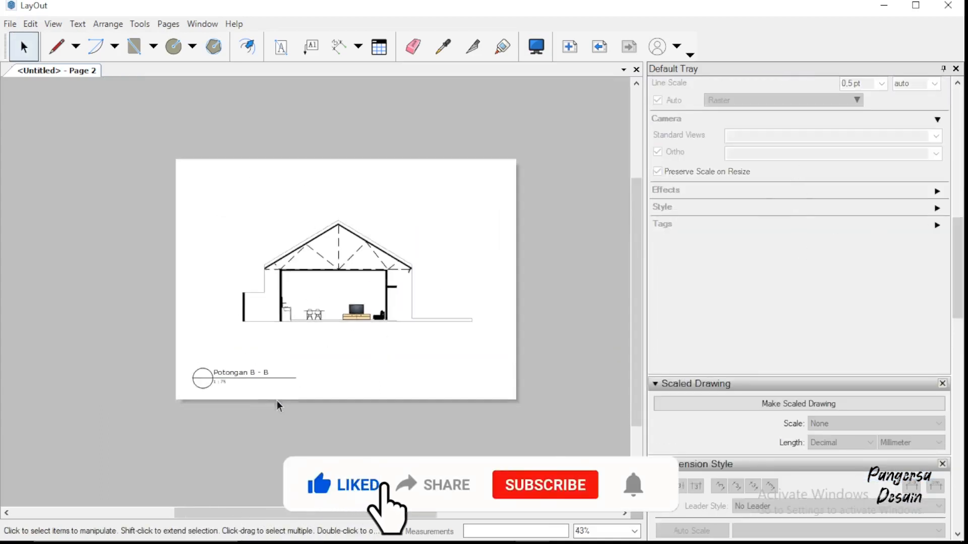
scroll(338, 300, "up", 2)
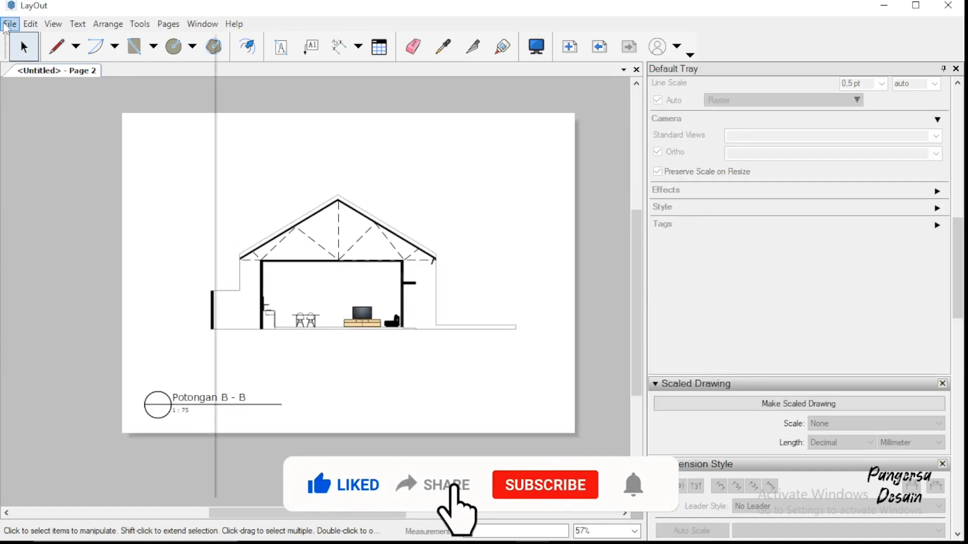
- Export the document to the Desktop as a PDF named Potongan Latihan and look through both section sheets in it
left_click(6, 25)
mouse_move(112, 250)
left_click(252, 272)
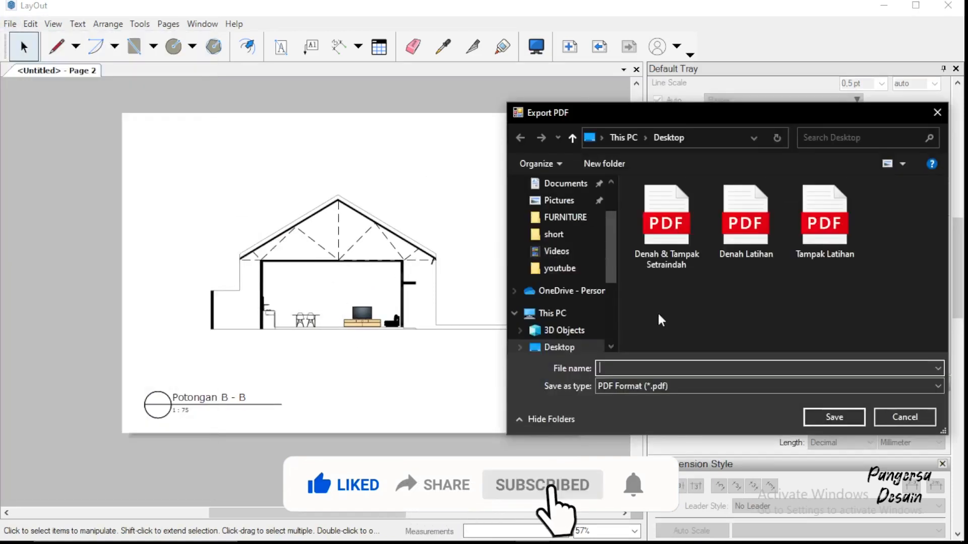
type("Potongan Latihan")
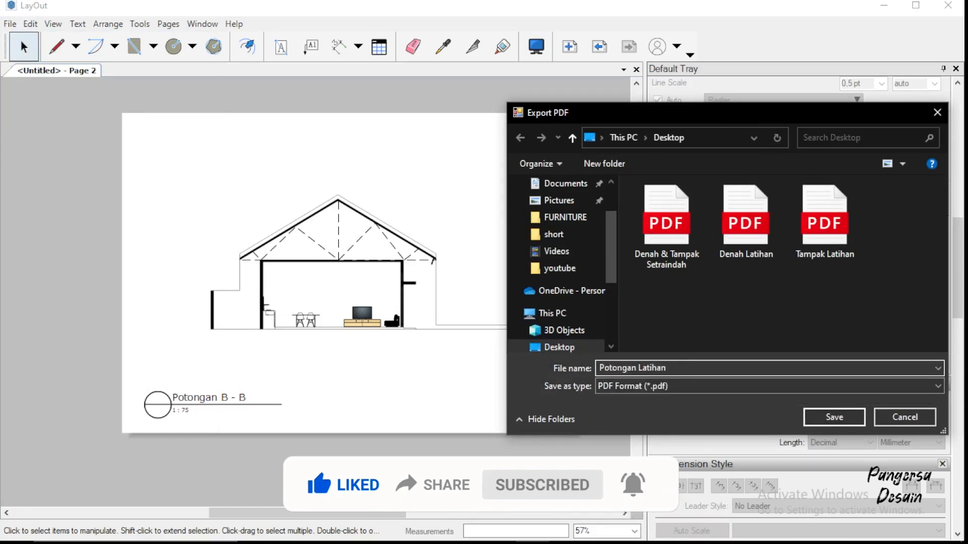
key("Return")
key("Return")
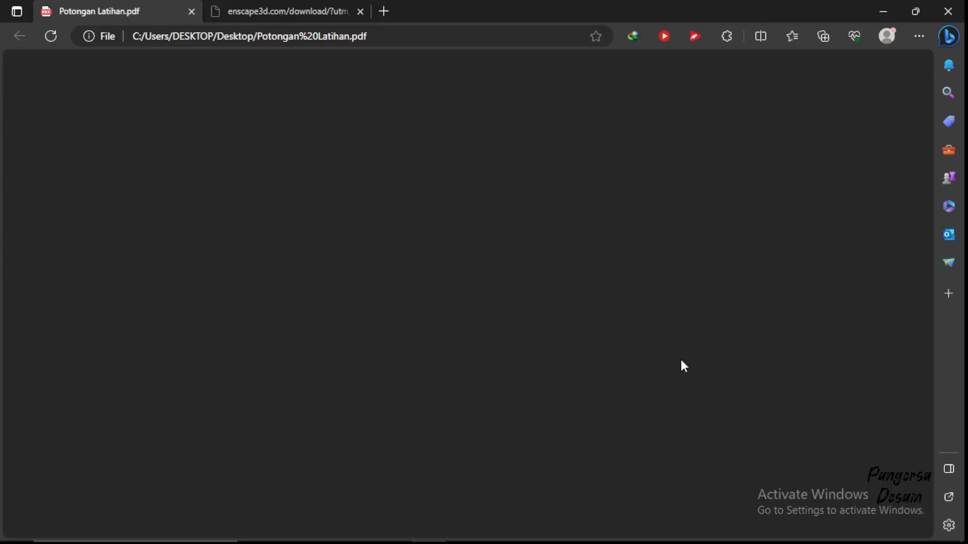
scroll(567, 302, "down", 3)
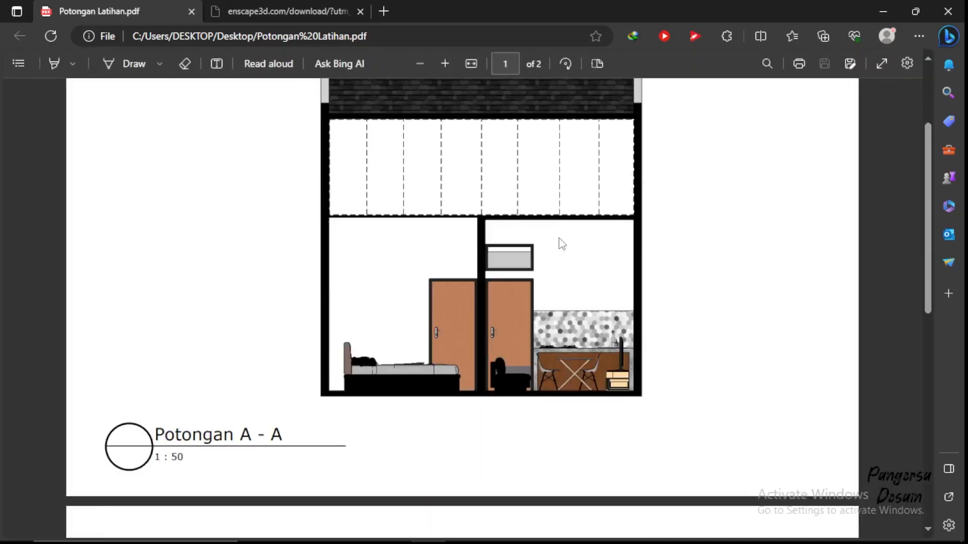
scroll(562, 244, "down", 10)
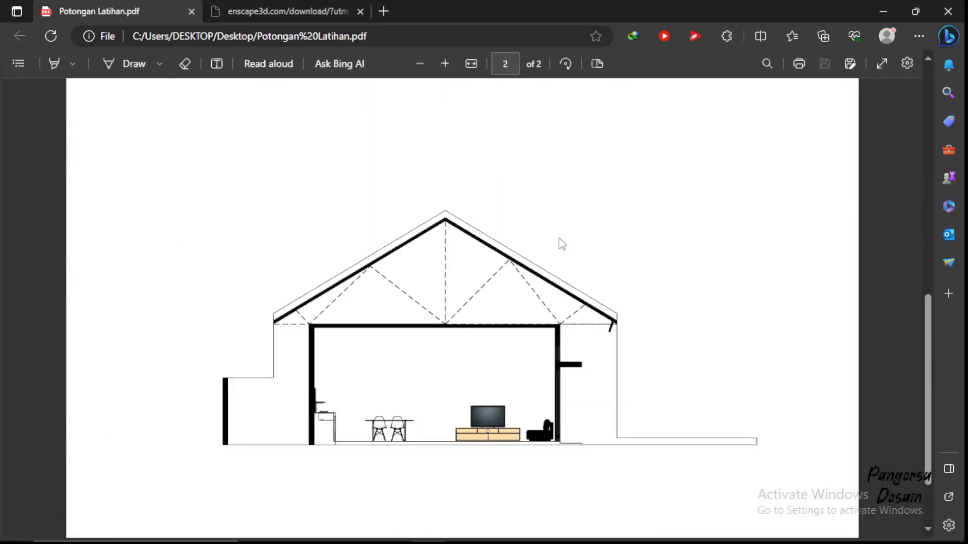